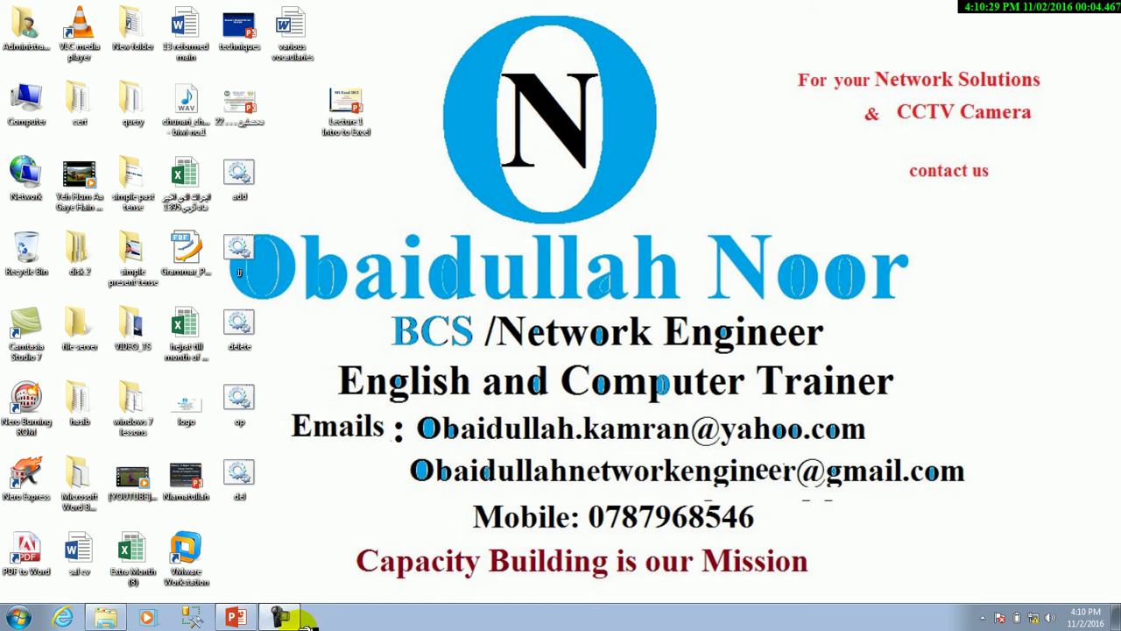
Bring up the Intro to Excel lecture and move through slide 7 to slide 8, Data VS Information.
click(256, 622)
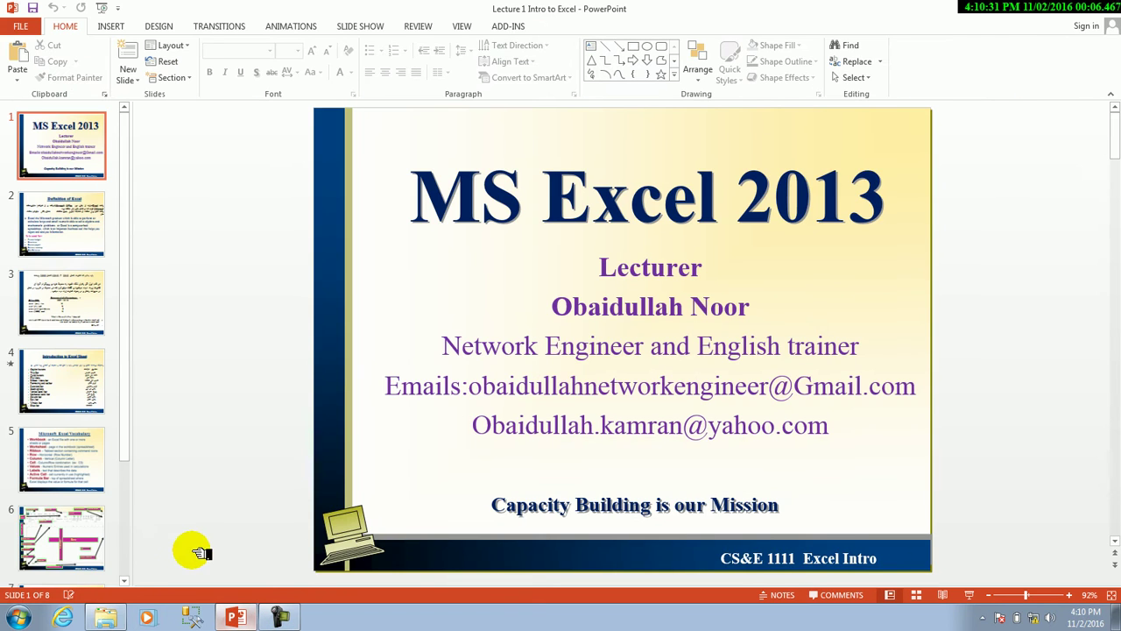
drag(125, 450, 129, 544)
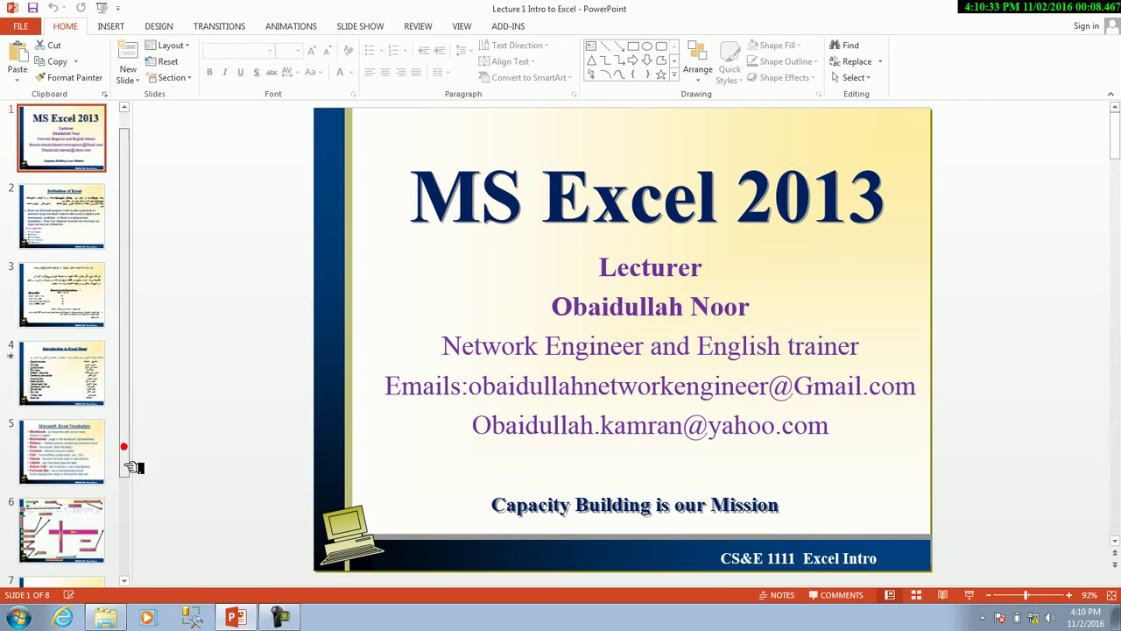
click(75, 464)
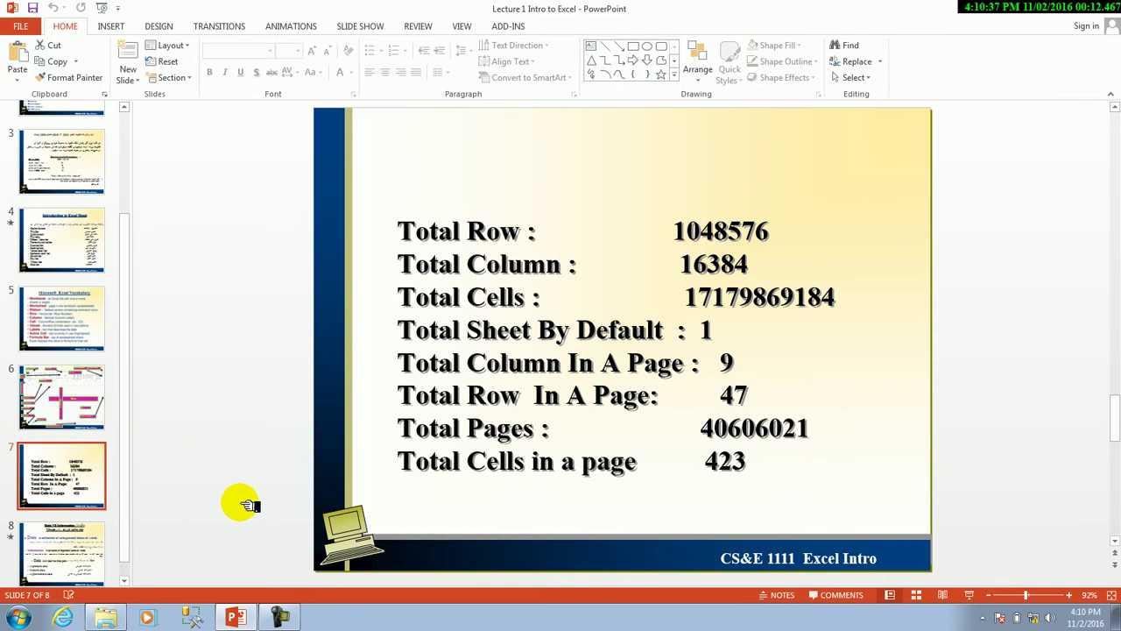
click(94, 559)
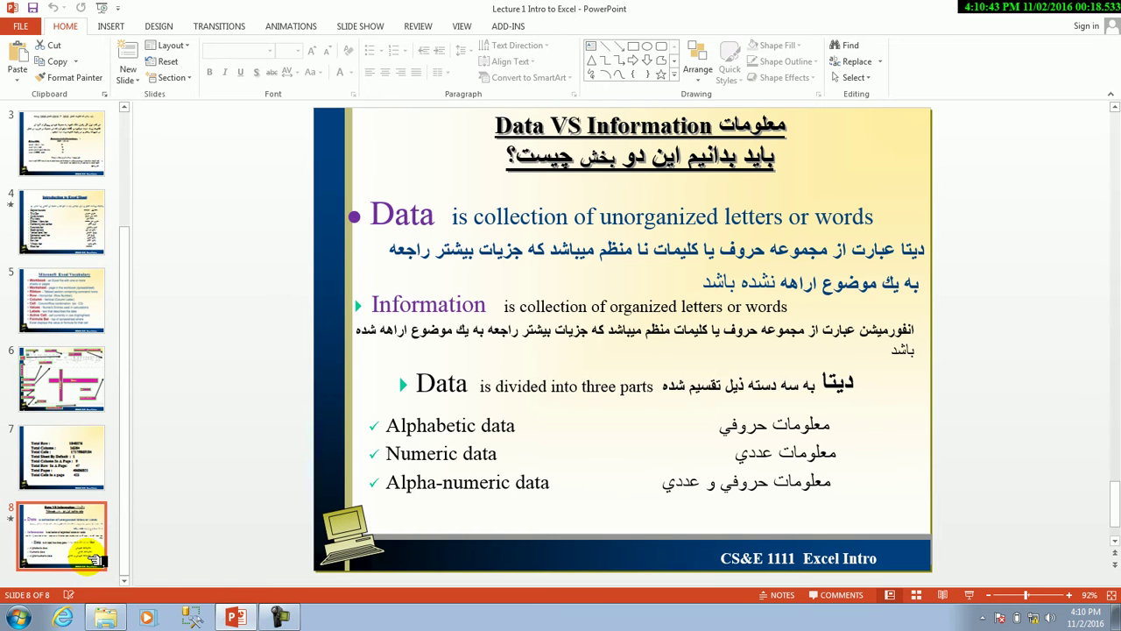
Launch Excel from the Run box using the 'exc' suggestion.
key(super+r)
text(exc)
key(Down)
key(Return)
key(Return)
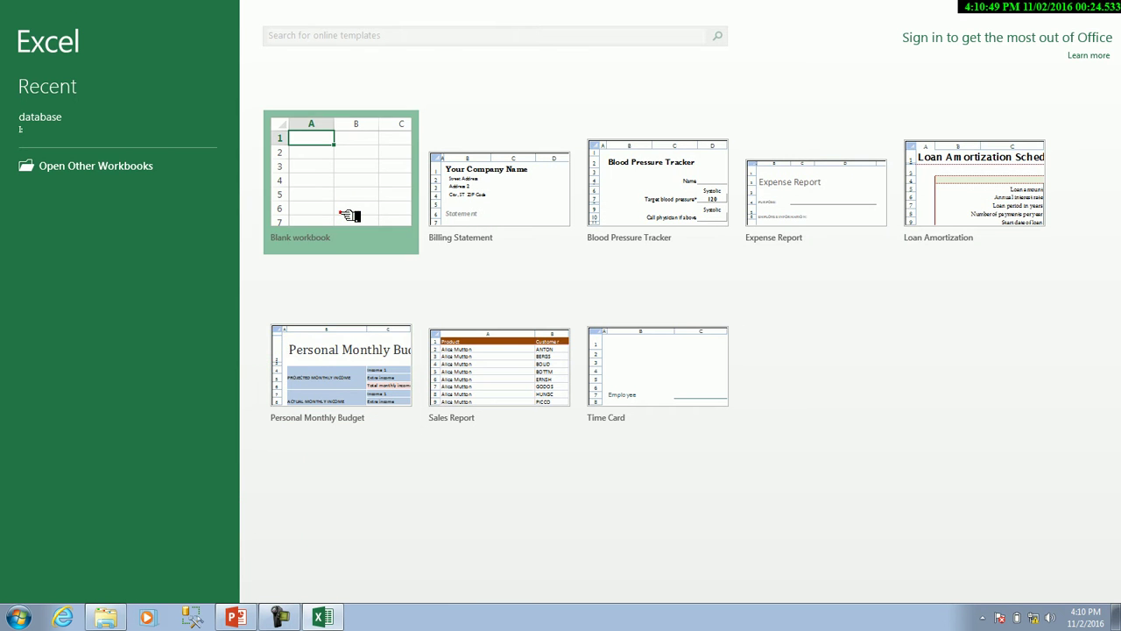
Open a blank Book1 workbook, glance at the lecture slide, and return to the empty Sheet1.
click(342, 218)
click(348, 215)
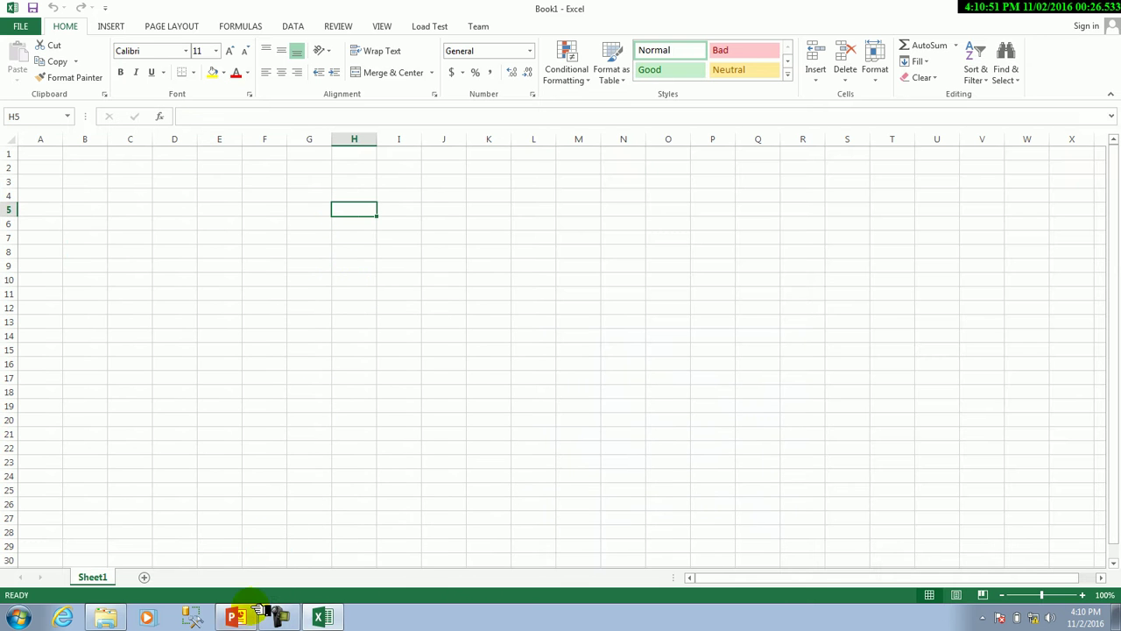
click(236, 617)
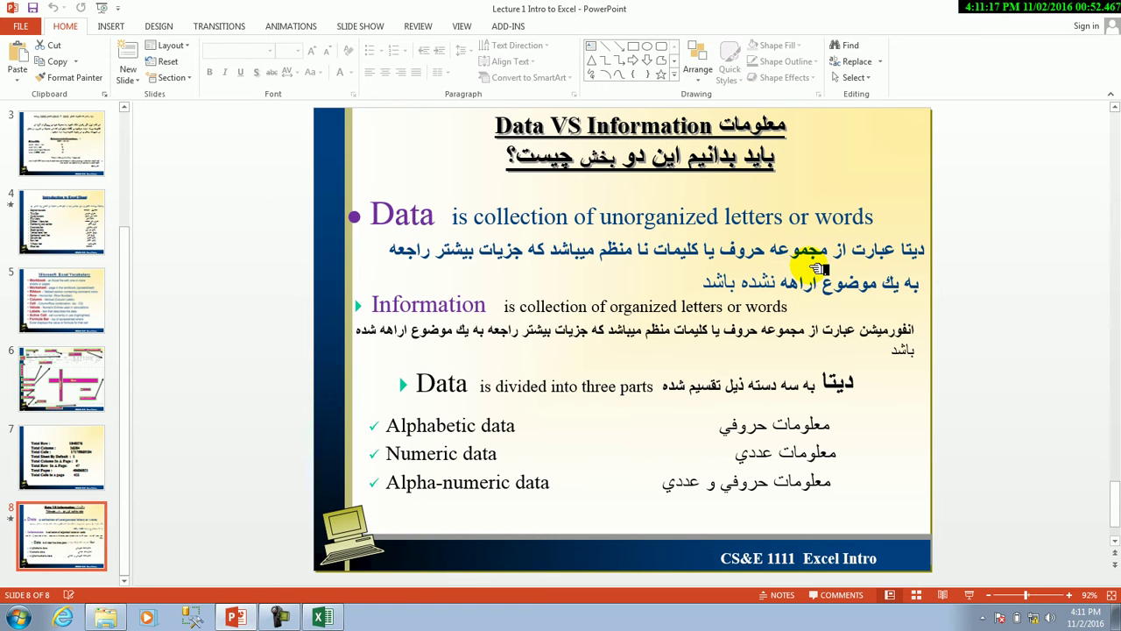
key(alt+Tab)
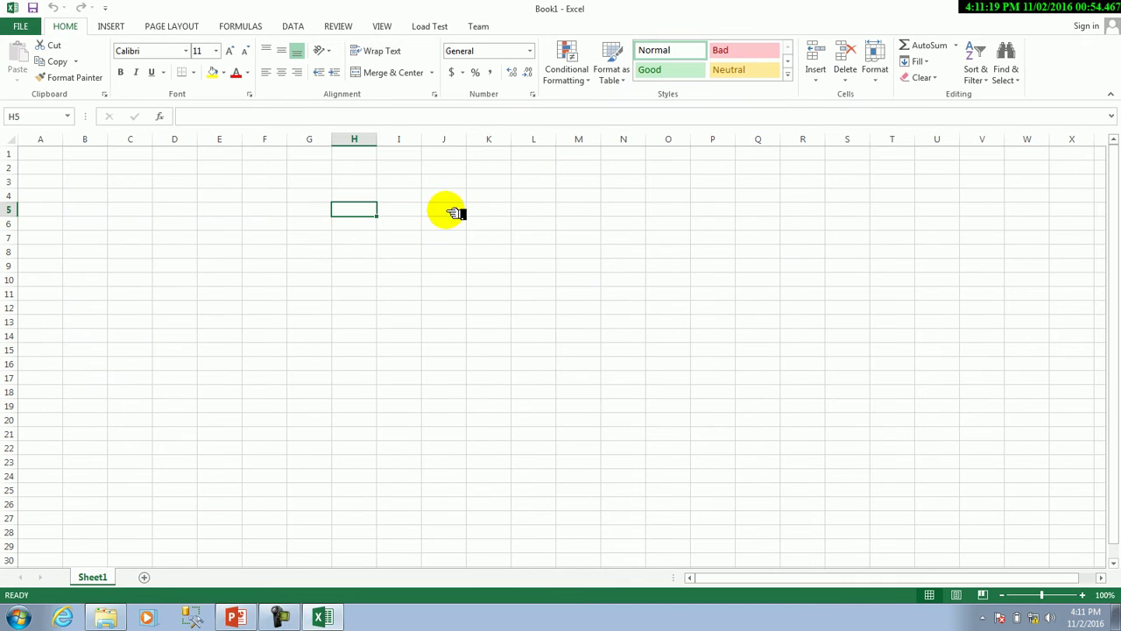
Enter 3 in C2, a sample name in D2, and kabul in D3.
click(263, 220)
click(225, 222)
click(116, 171)
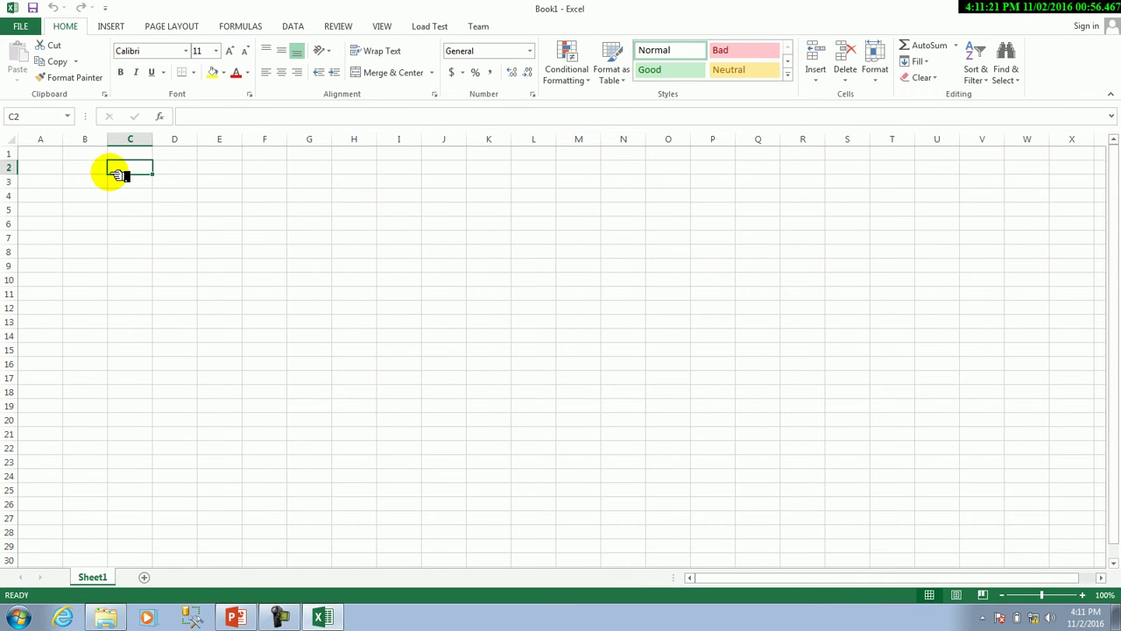
text(3)
key(Tab)
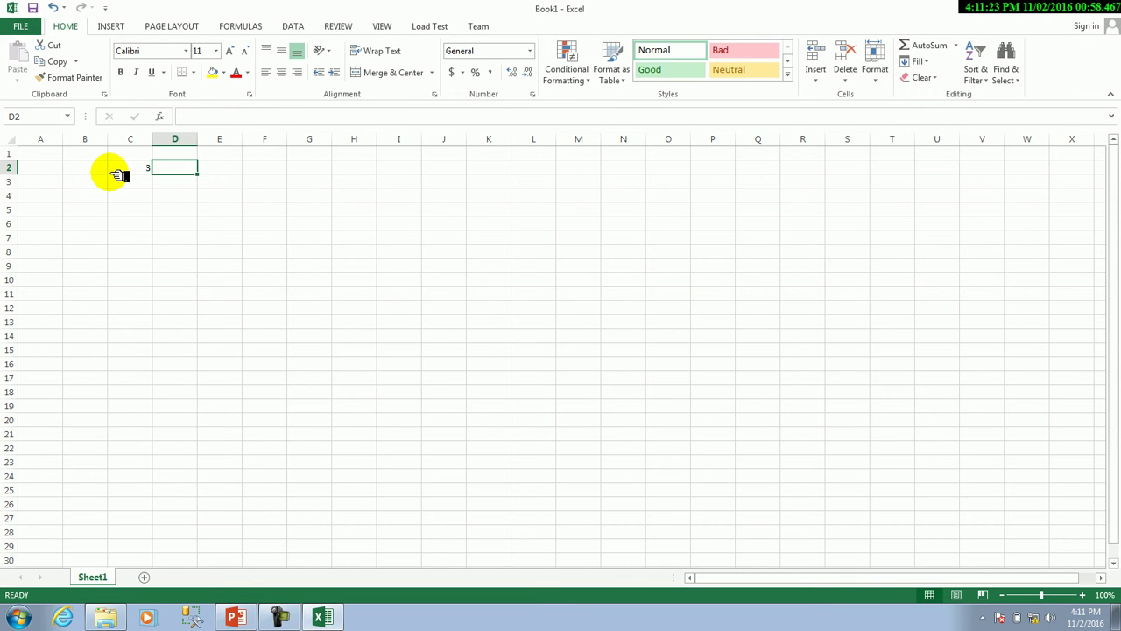
text(jama)
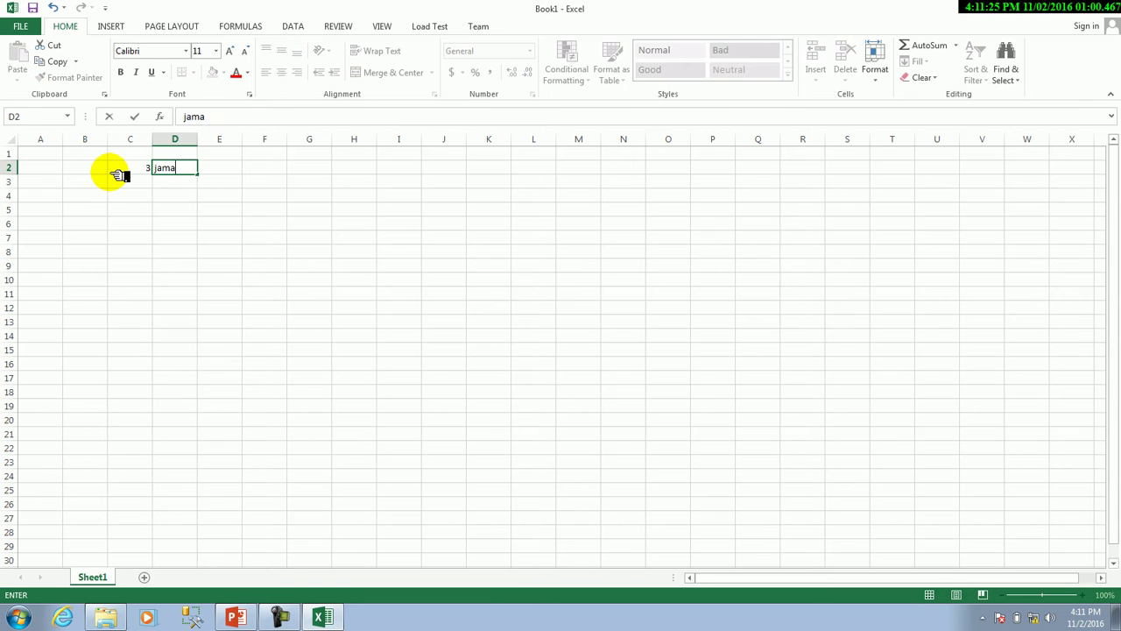
key(Return)
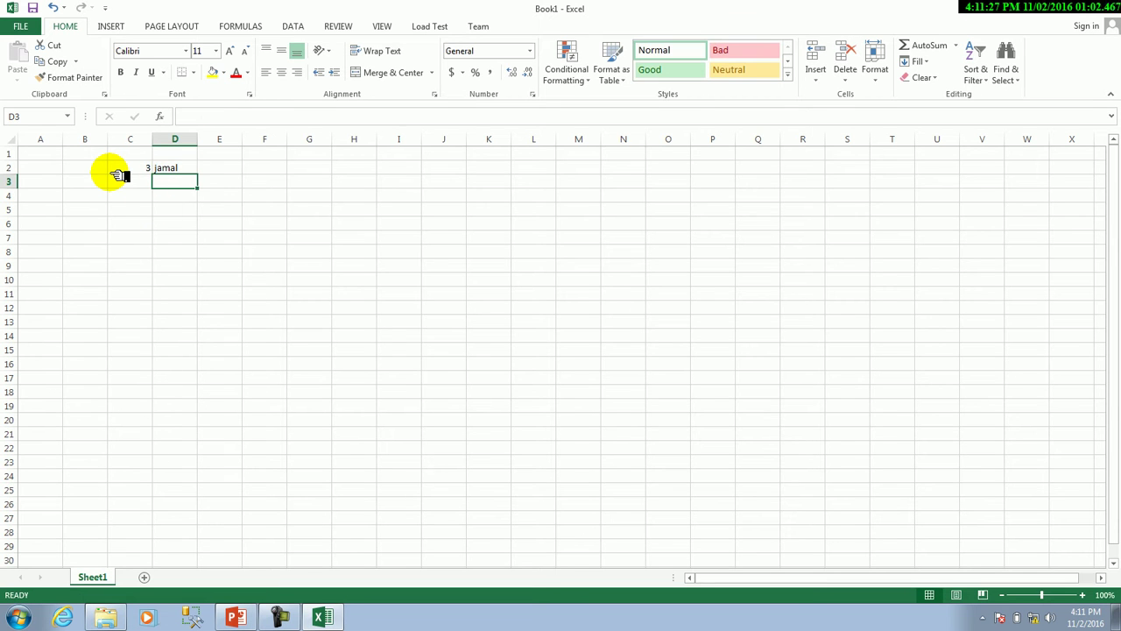
click(188, 168)
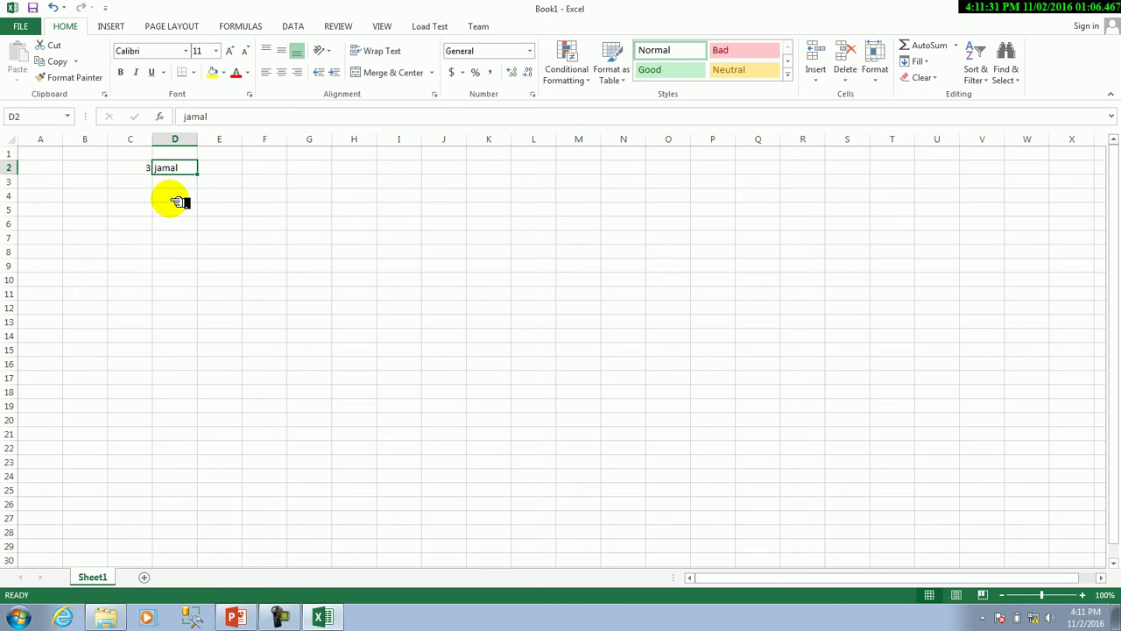
key(Down)
text(kabul)
key(Return)
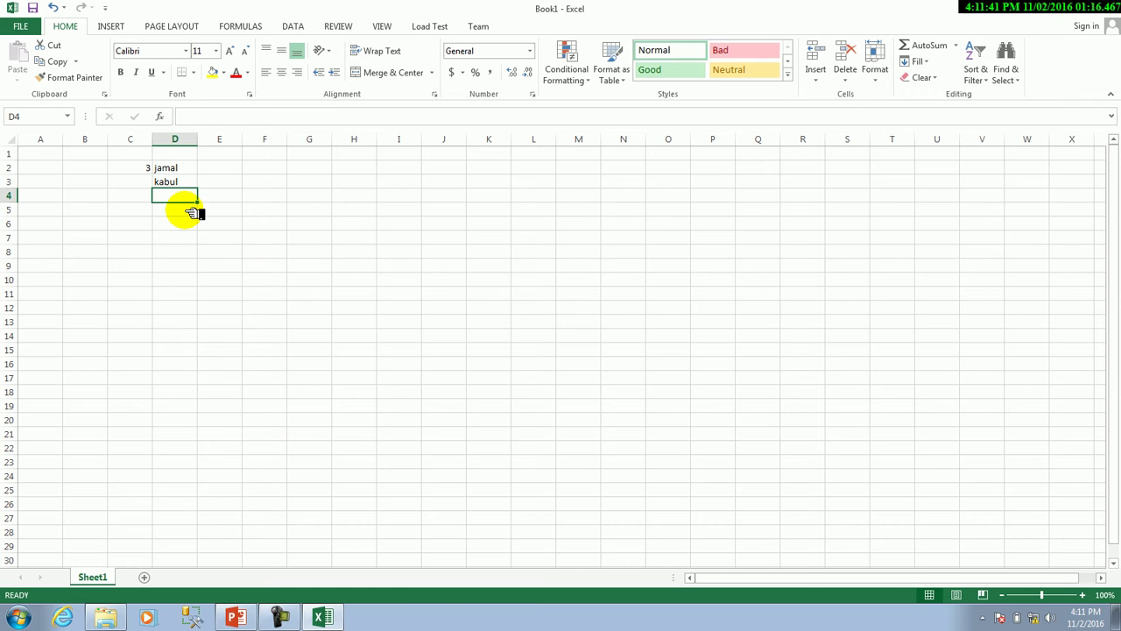
Review the entries, type ,,mmnb into E3, and select the range C2:E3.
click(166, 170)
click(175, 183)
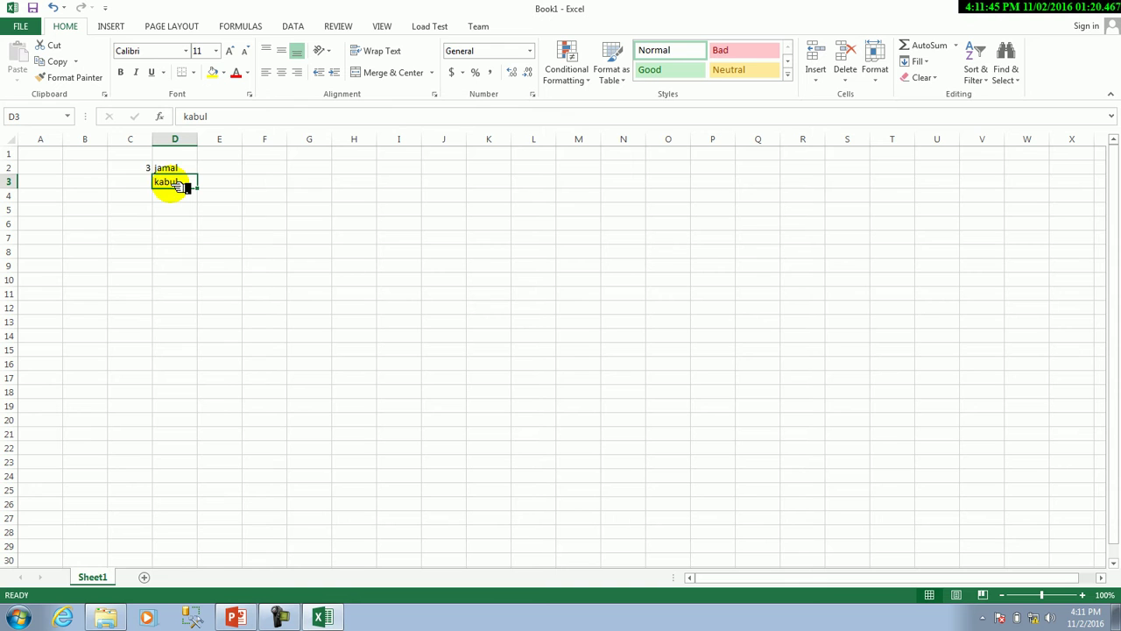
click(143, 168)
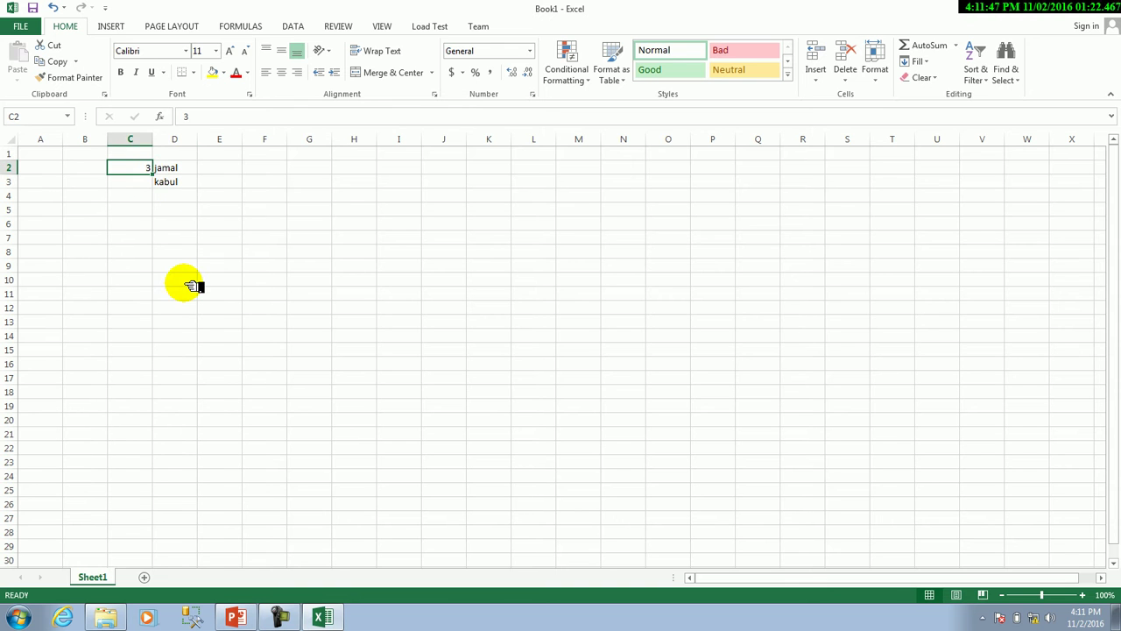
click(188, 171)
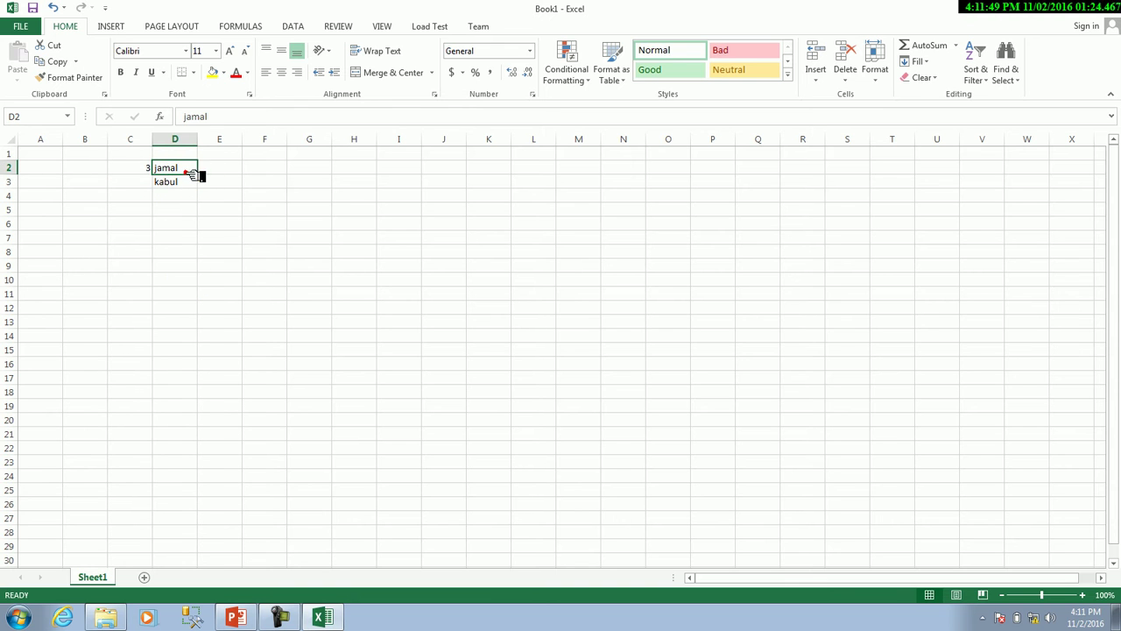
click(232, 184)
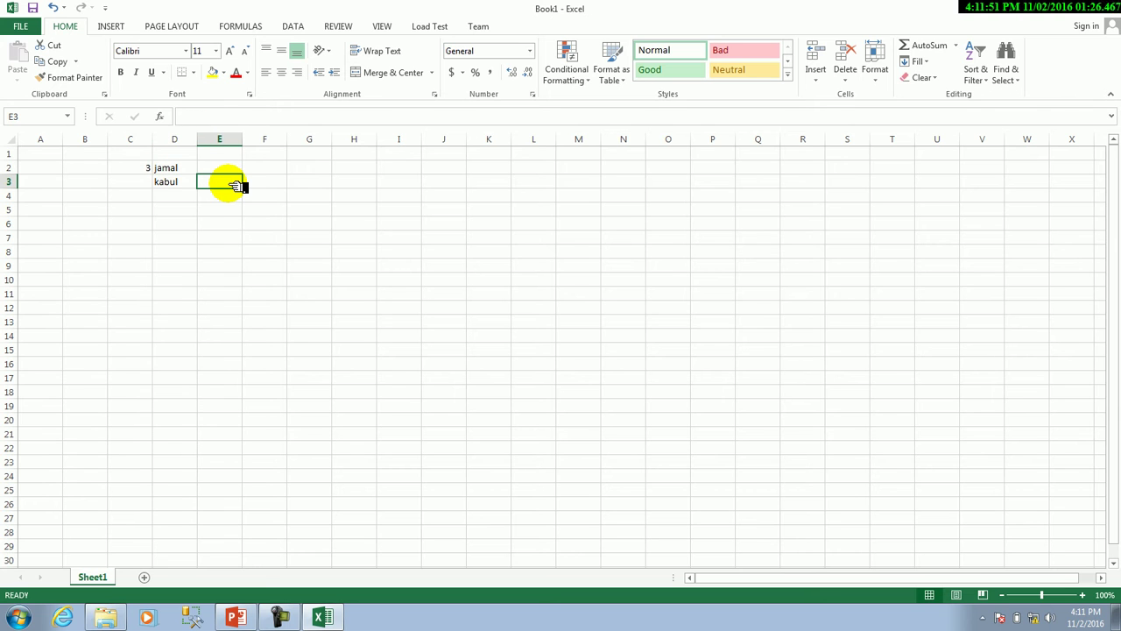
key(alt)
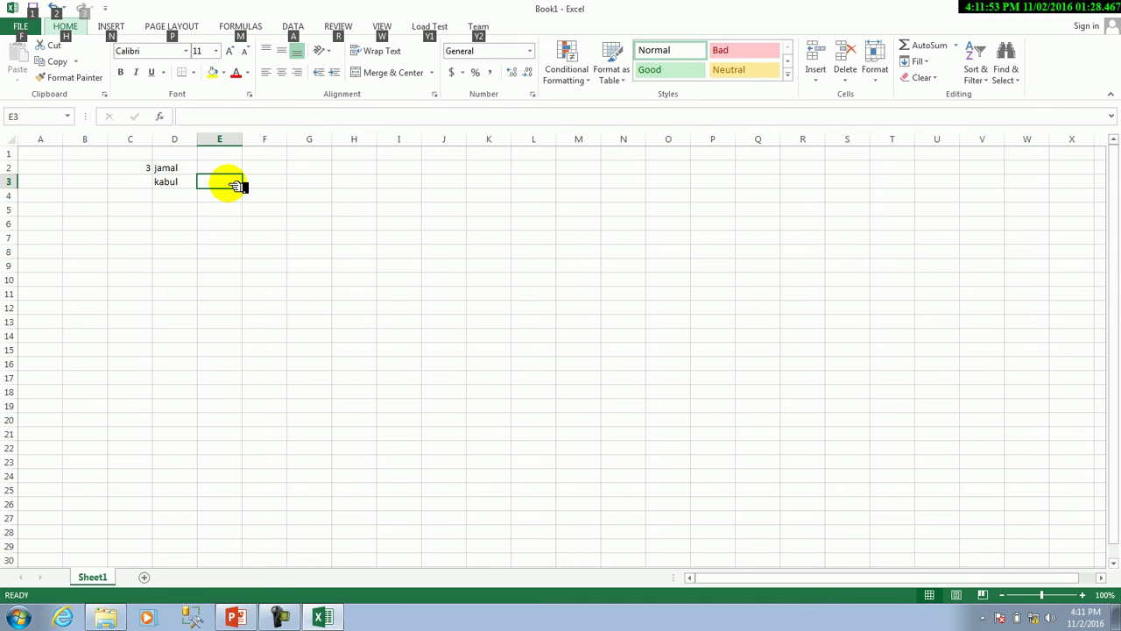
text(·)
text(,mmnb)
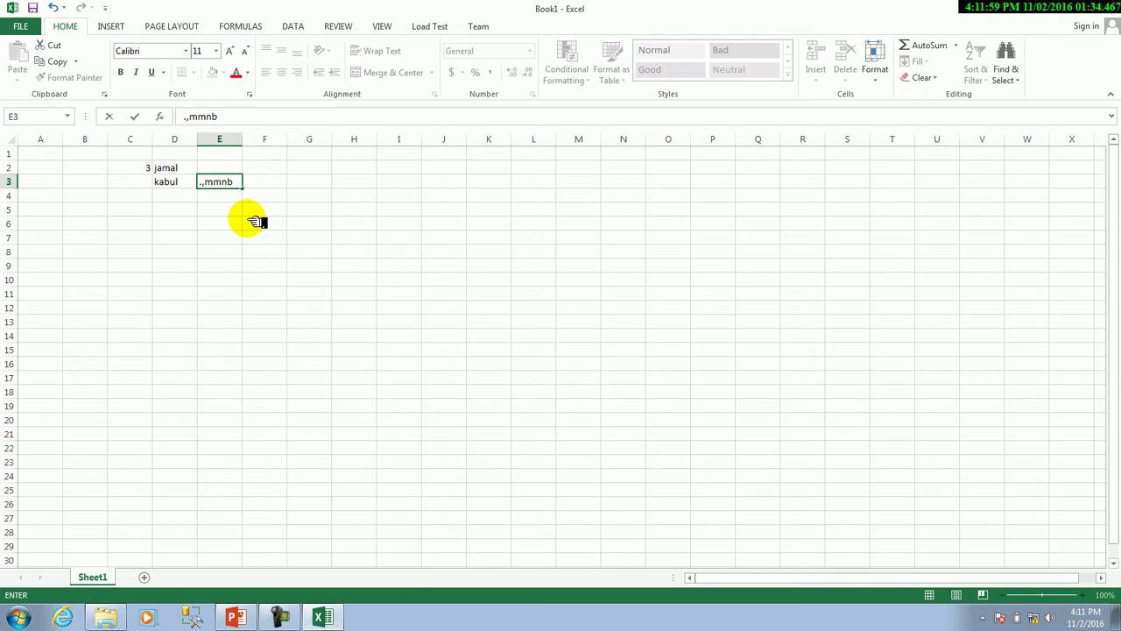
click(249, 222)
drag(145, 167, 233, 183)
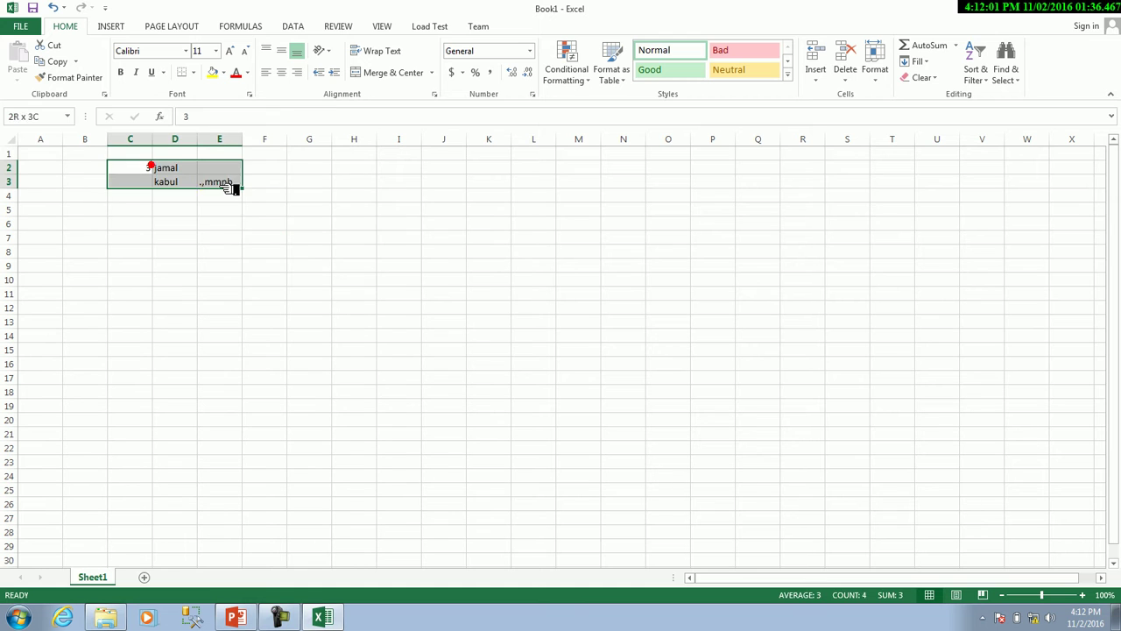
Clear the sample entries and type the headers name, salary, tax in A2:C2.
key(Delete)
click(46, 164)
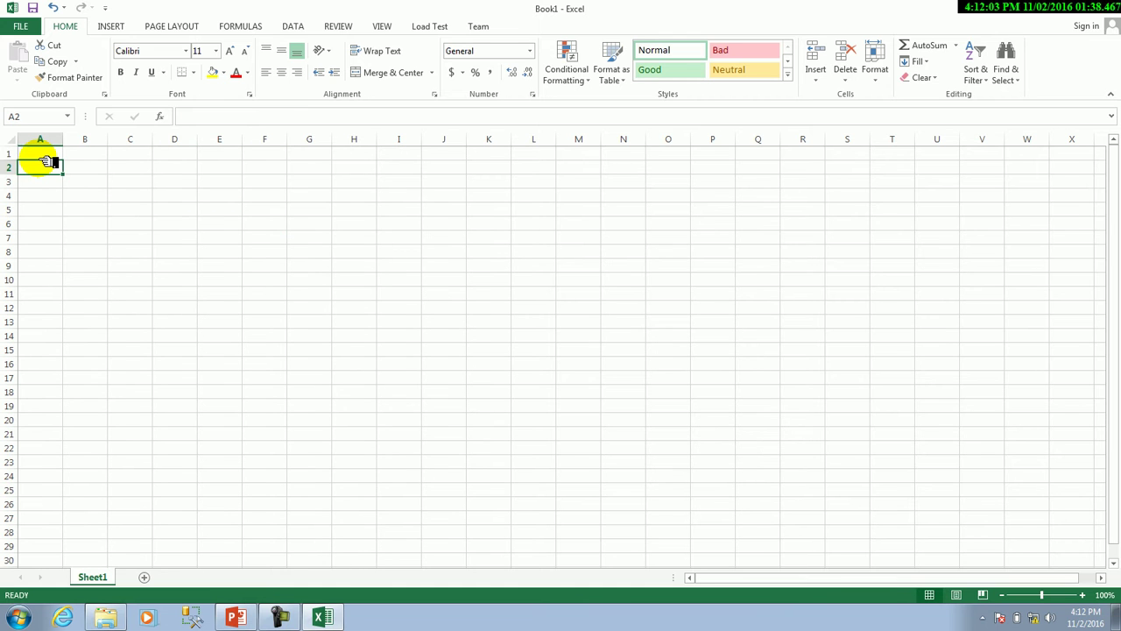
text(name)
key(Tab)
text(salary)
key(Tab)
text(tax)
key(Return)
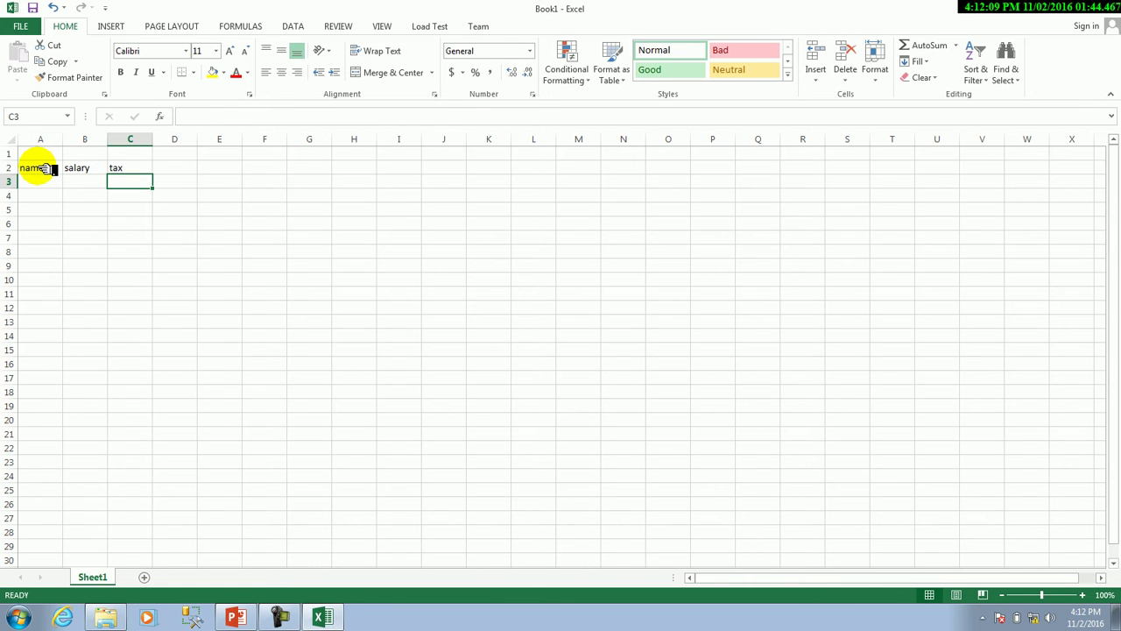
Fill row 3 with a sample name, 455 and 10, select A2:C3, then return to the slides.
click(44, 168)
click(79, 169)
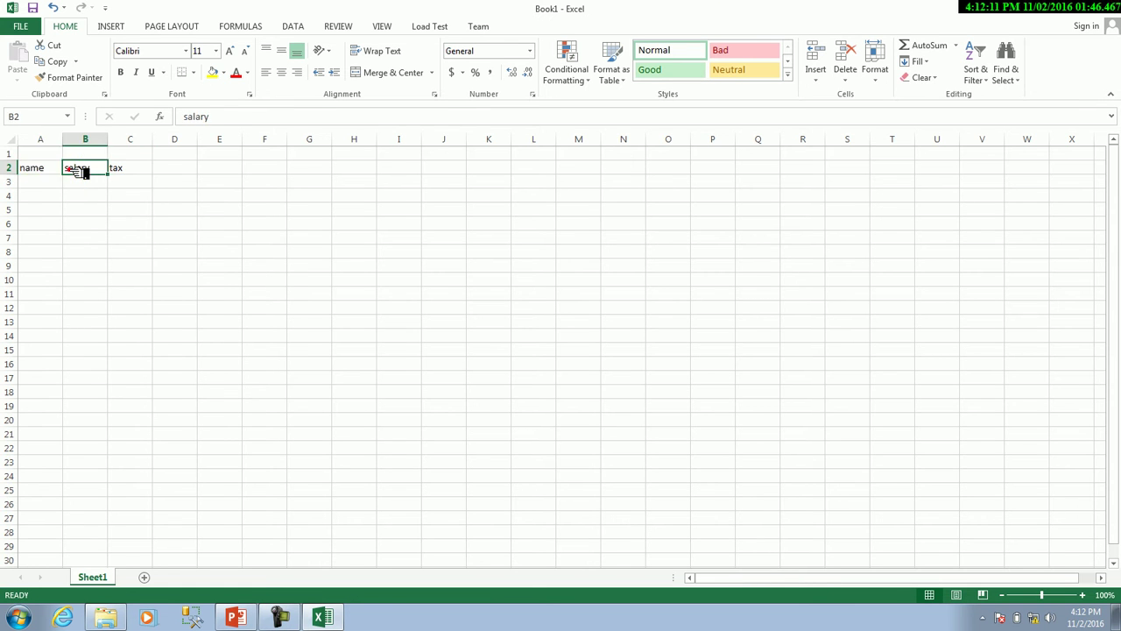
click(58, 183)
text(omer)
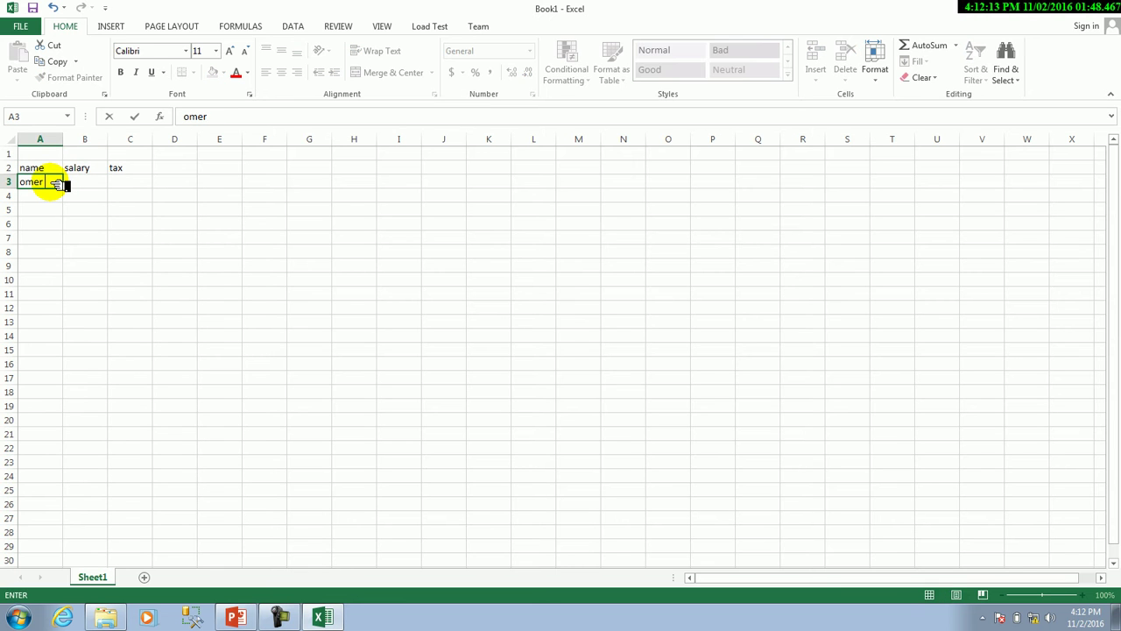
key(Tab)
text(455)
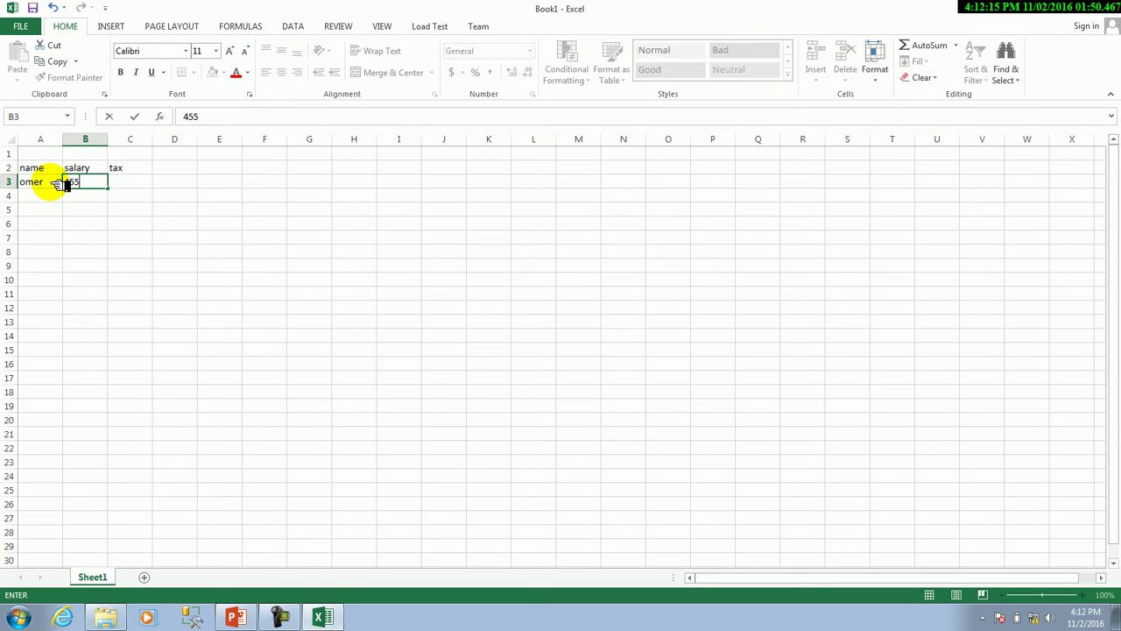
key(Tab)
text(10)
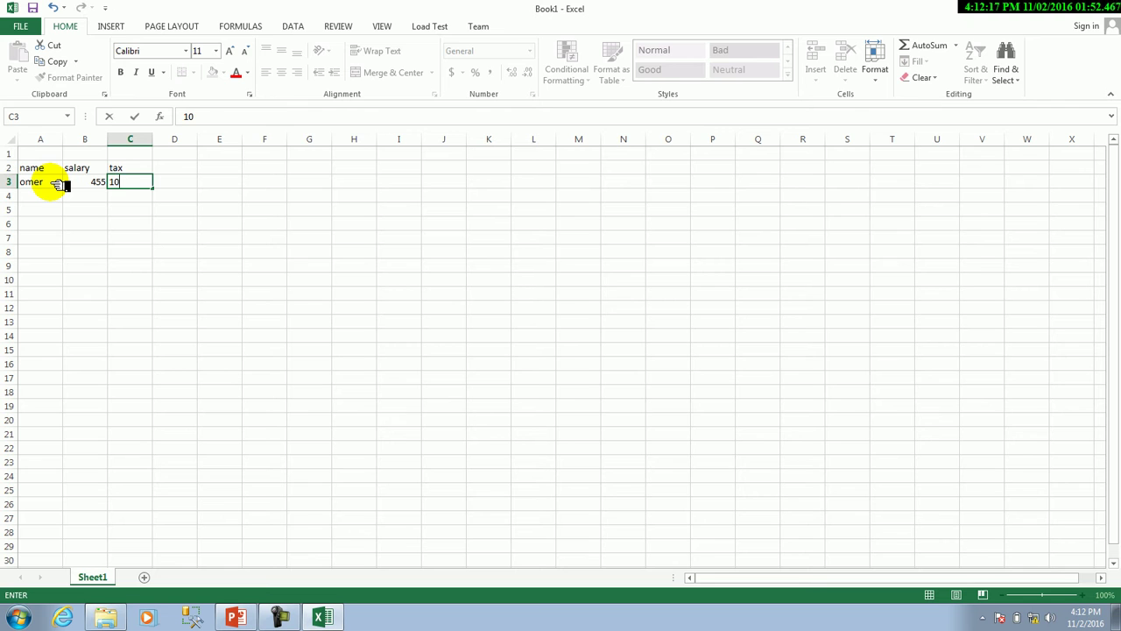
click(79, 216)
drag(44, 169, 123, 185)
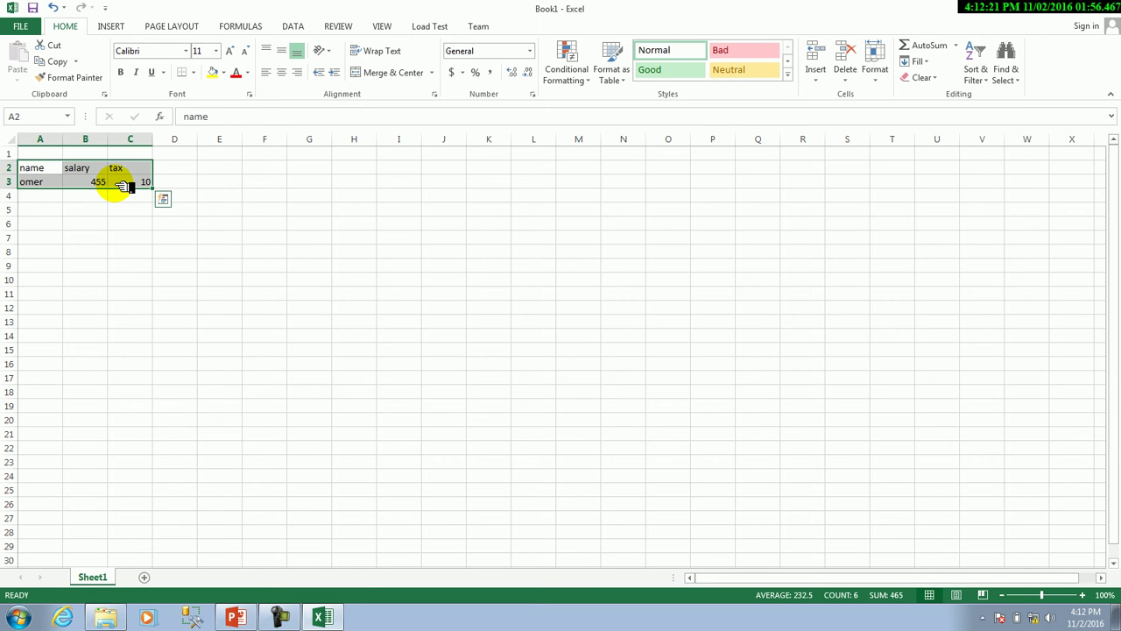
click(235, 618)
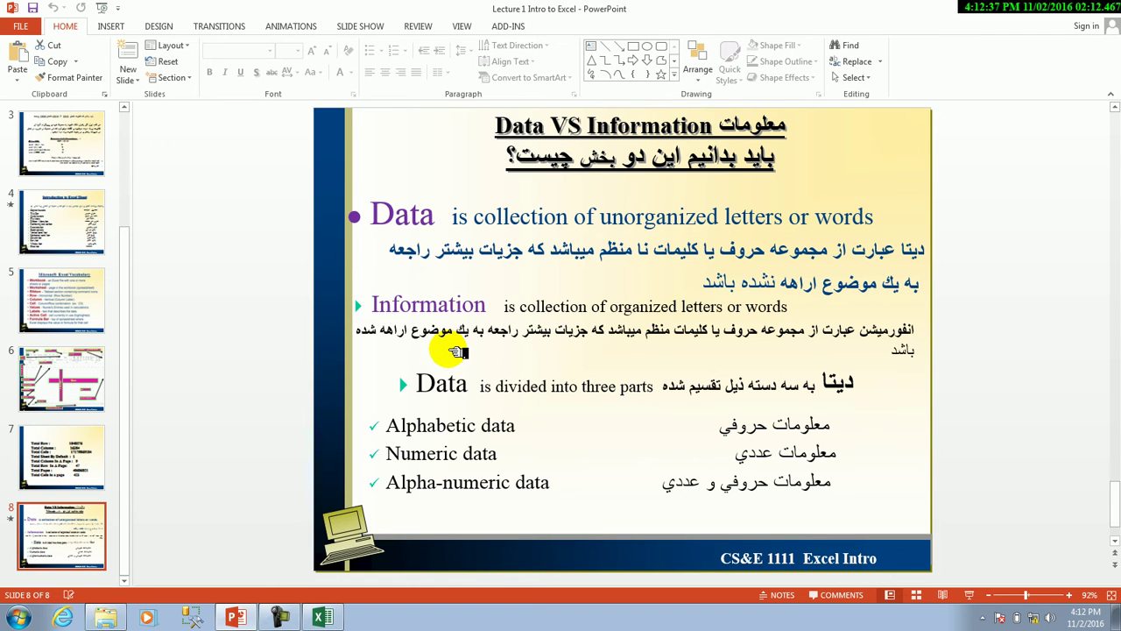
Back in Excel, add the heading city in D2 beside name, salary, tax, then return to the slides.
key(alt+Tab)
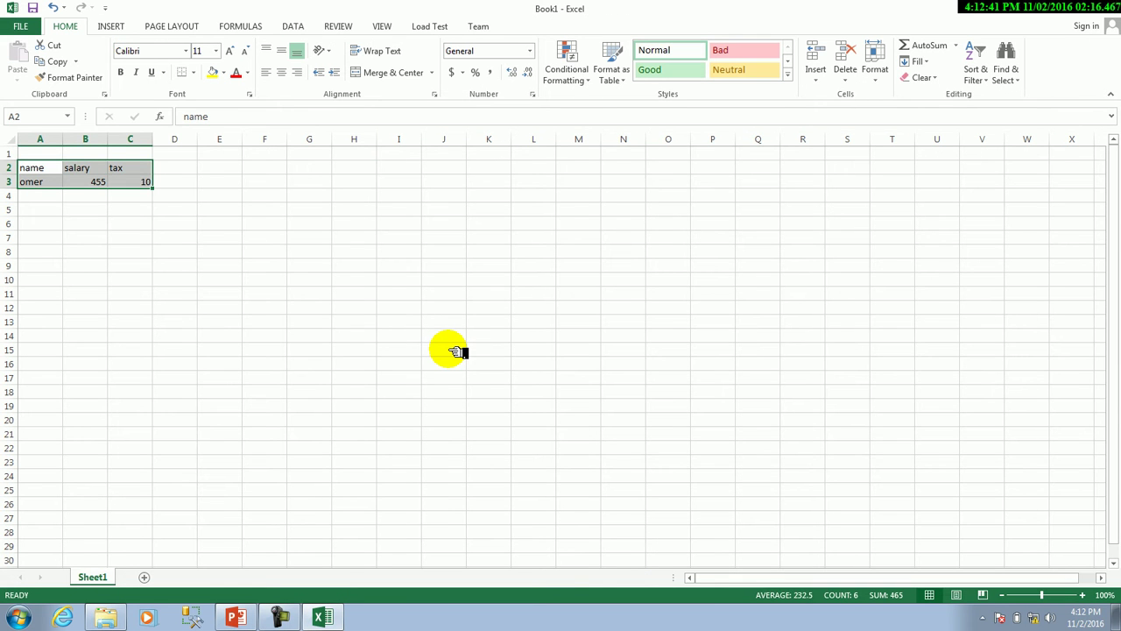
click(157, 230)
click(53, 173)
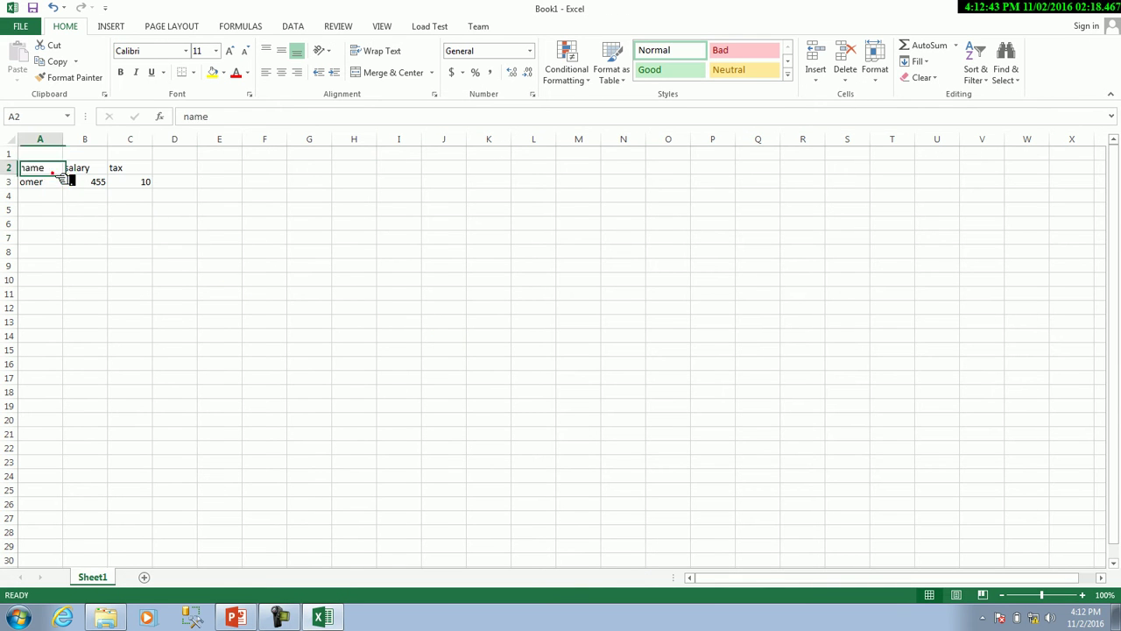
drag(63, 177, 140, 180)
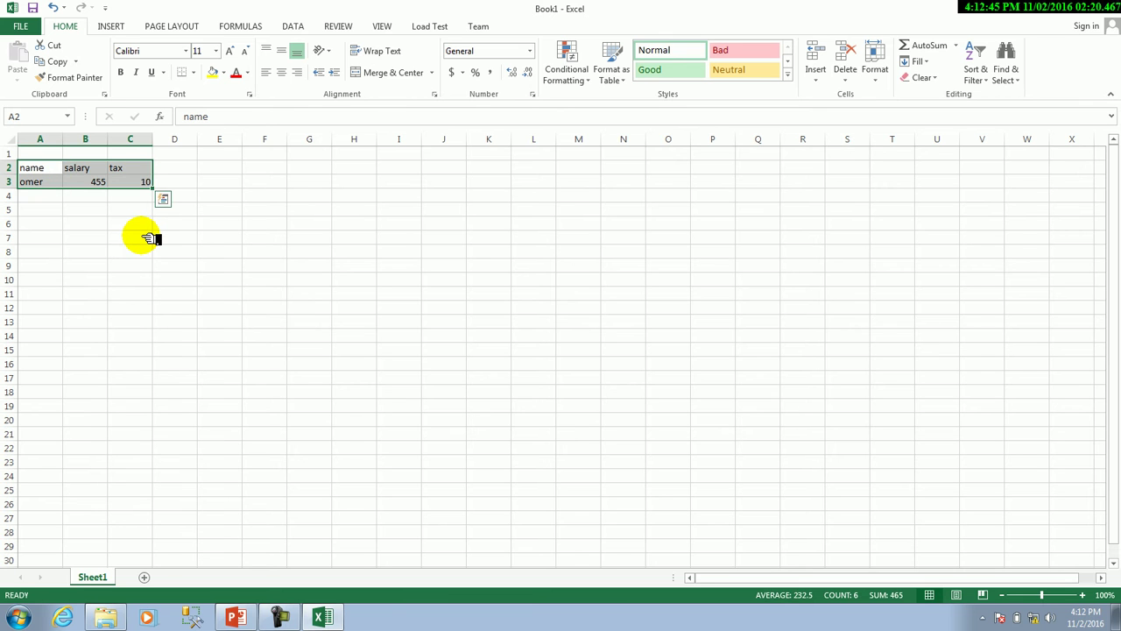
click(174, 167)
text(city)
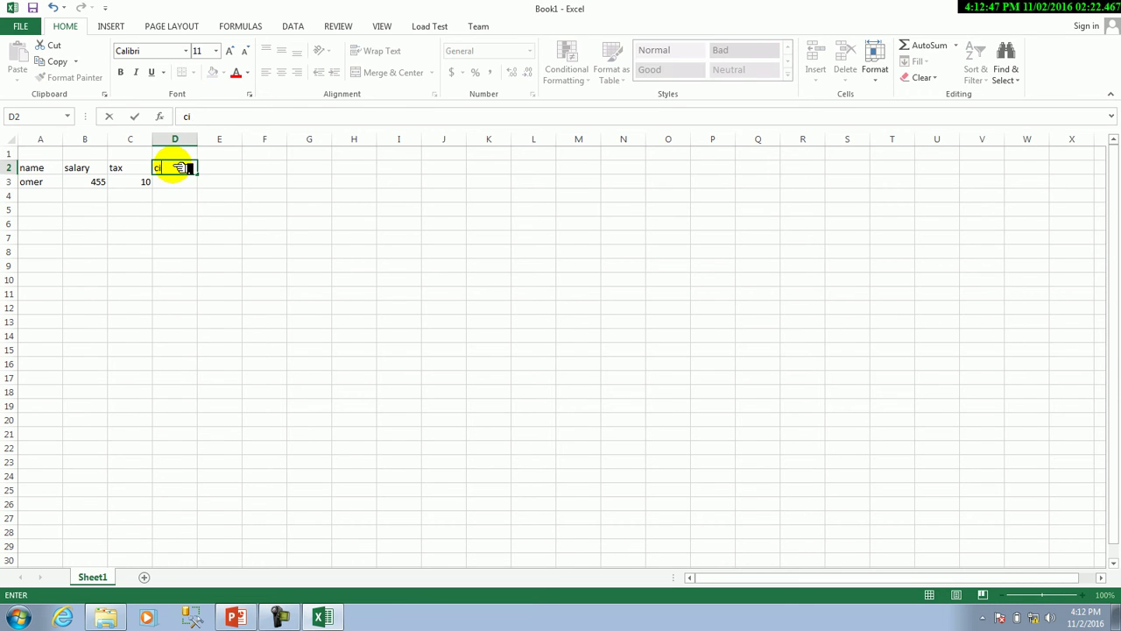
key(Tab)
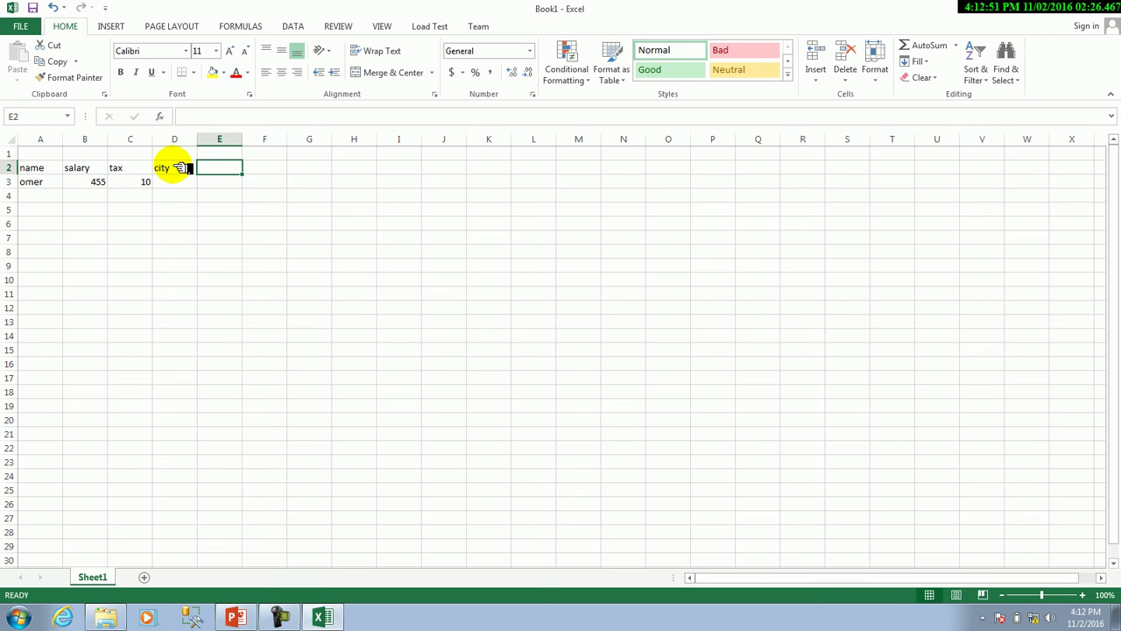
click(54, 182)
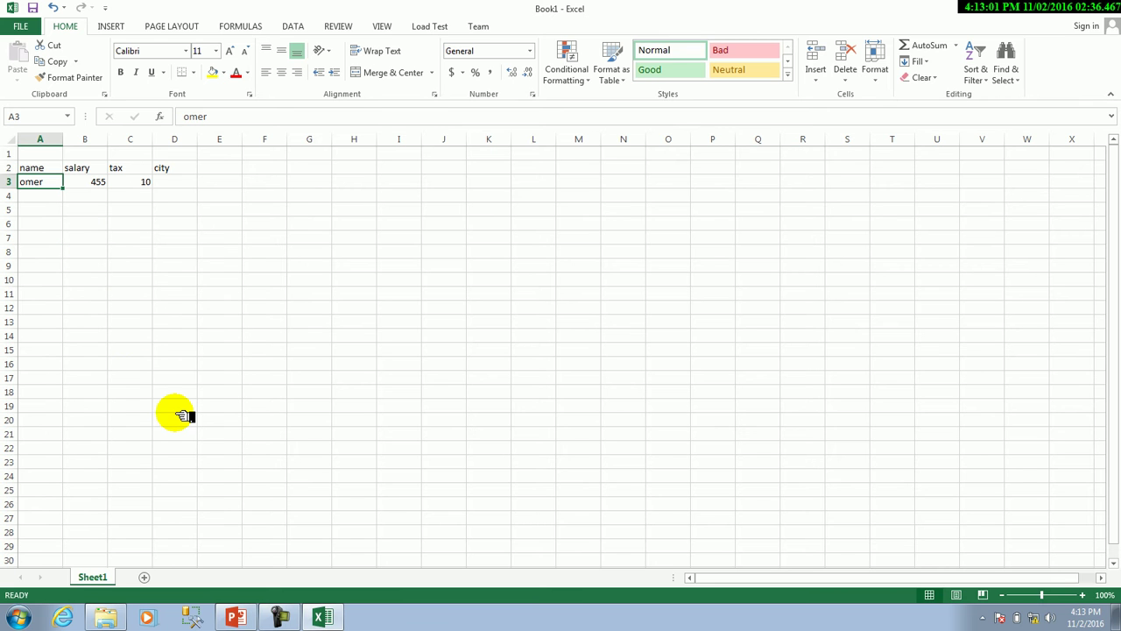
key(alt+Tab)
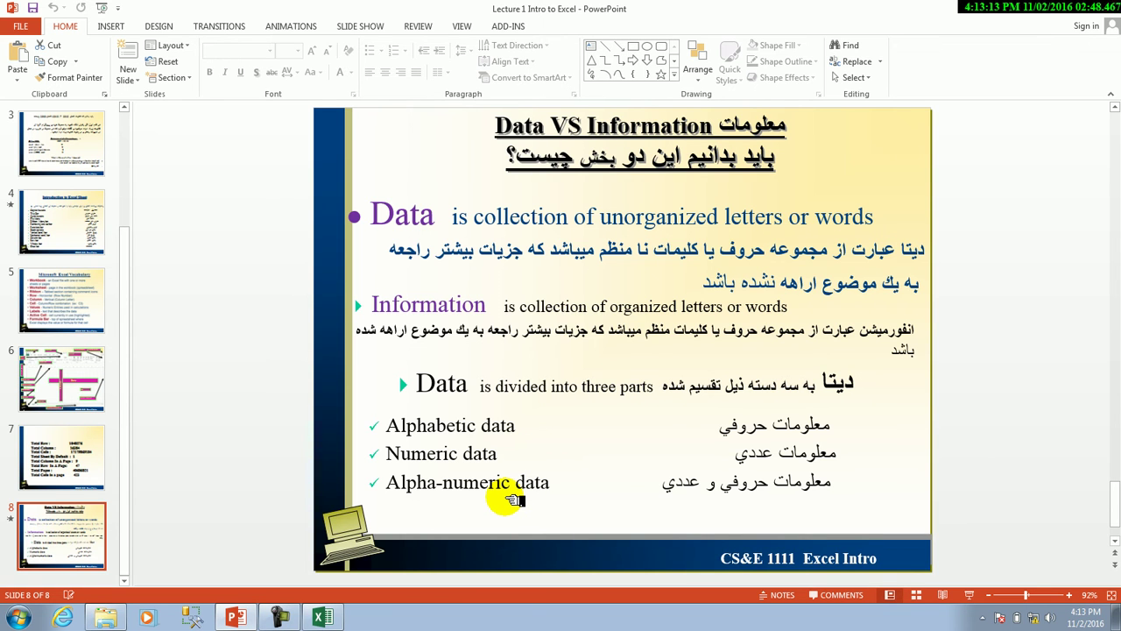
Back in Excel, type 'I live in the 45th ste' into cell G3.
key(alt+Tab)
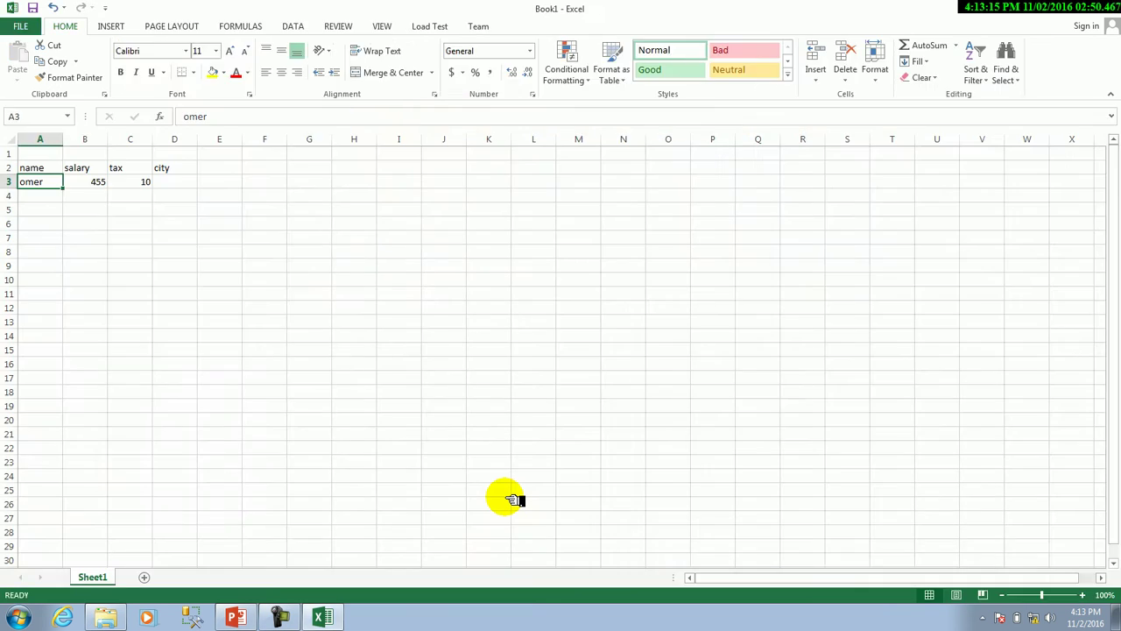
click(171, 241)
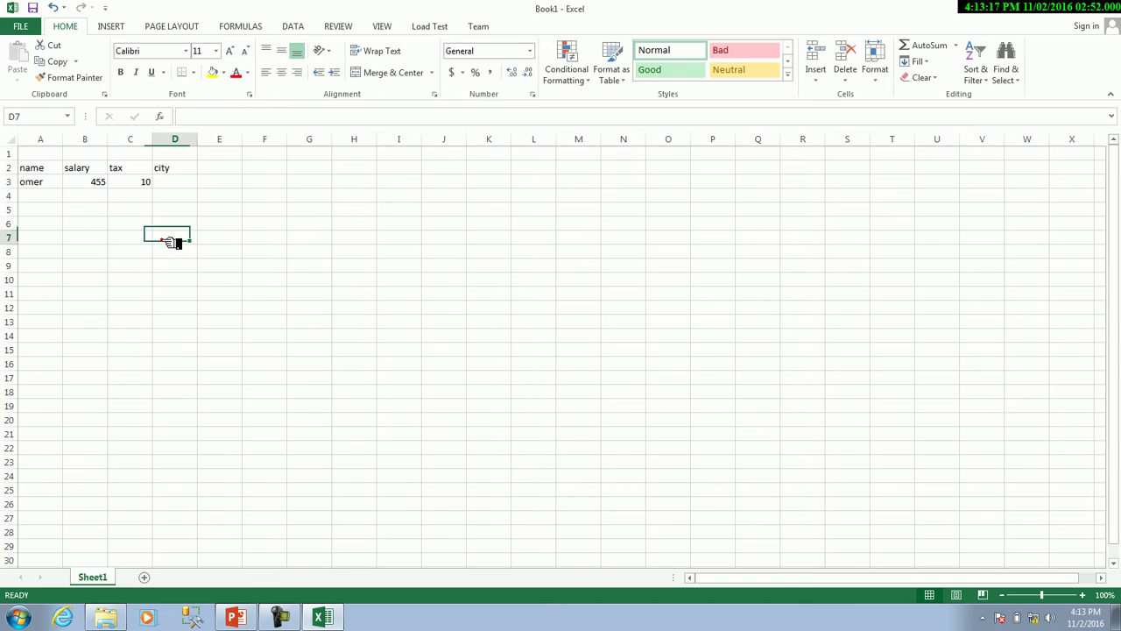
click(94, 185)
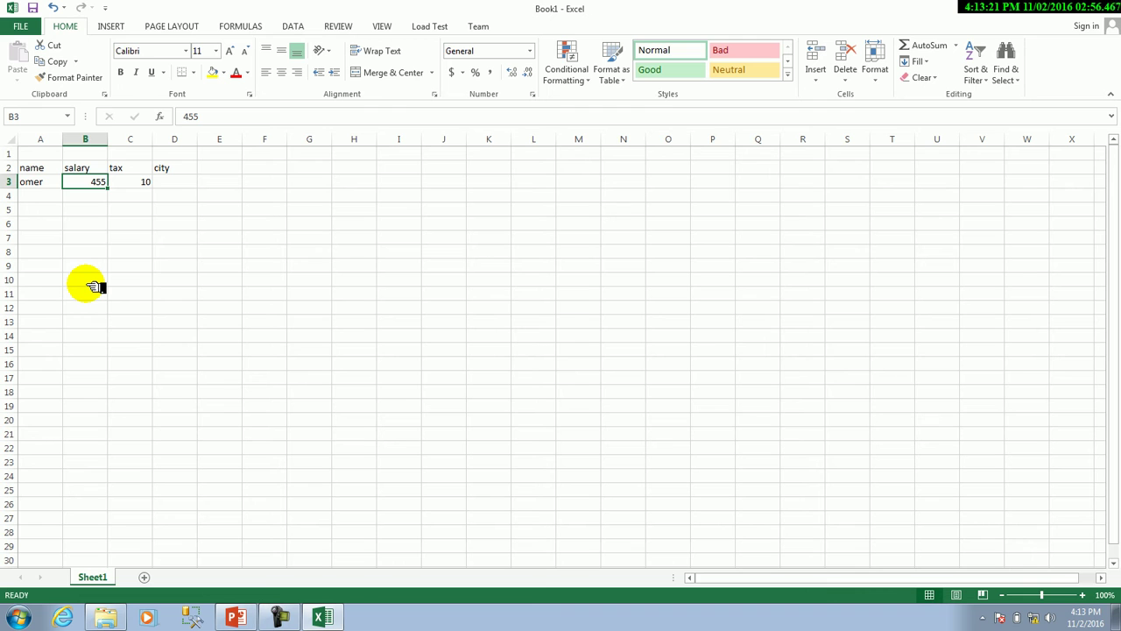
click(49, 185)
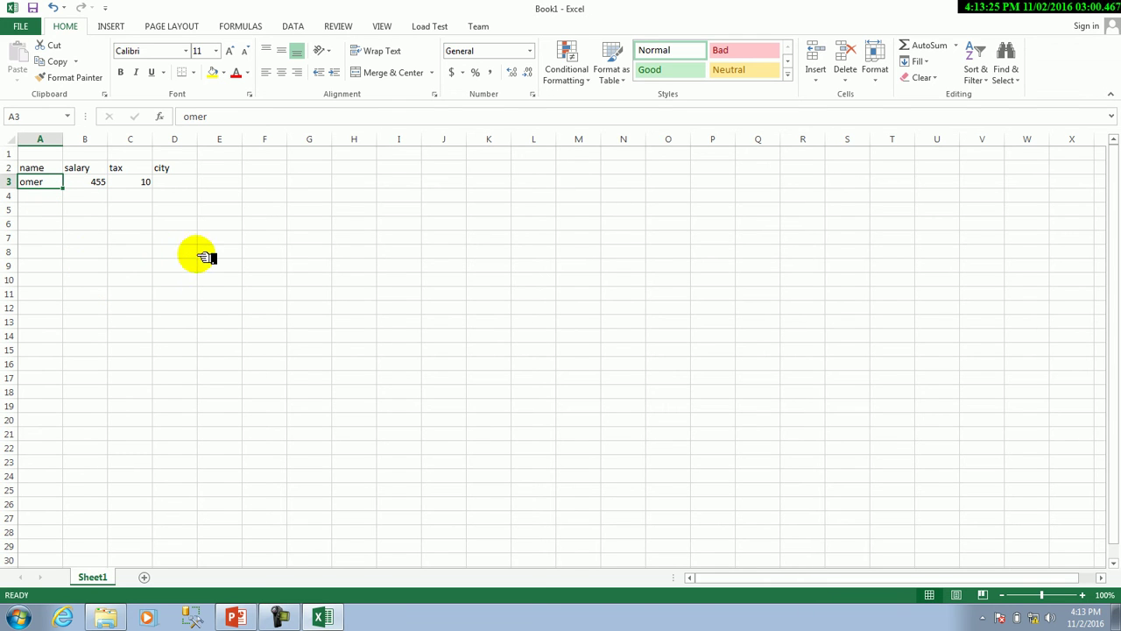
click(303, 181)
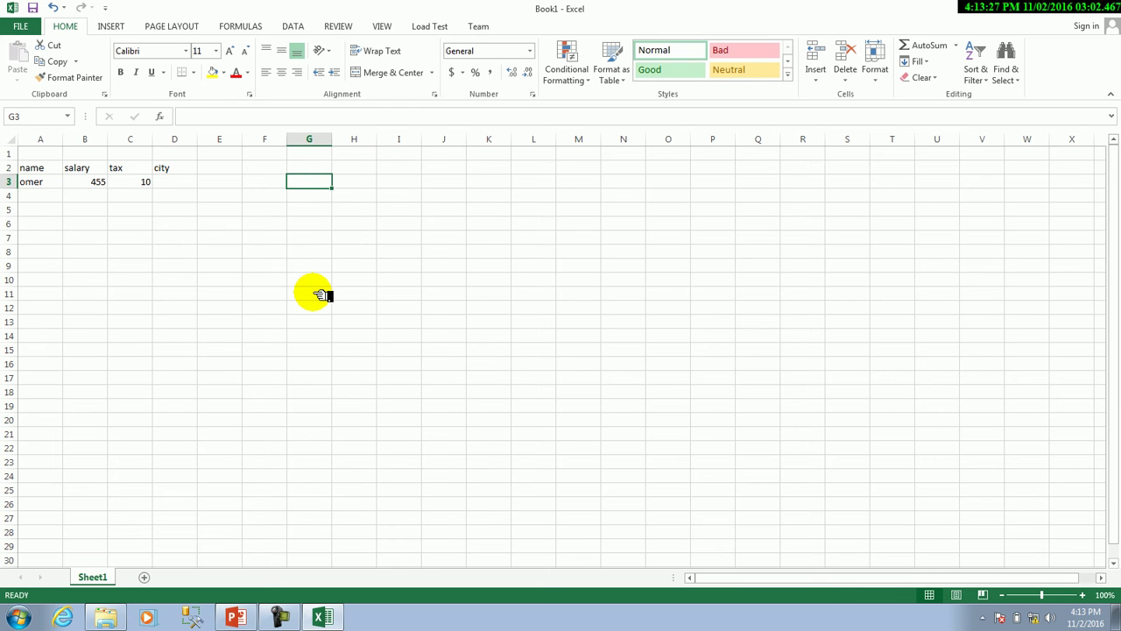
text(I an)
key(BackSpace)
text(m)
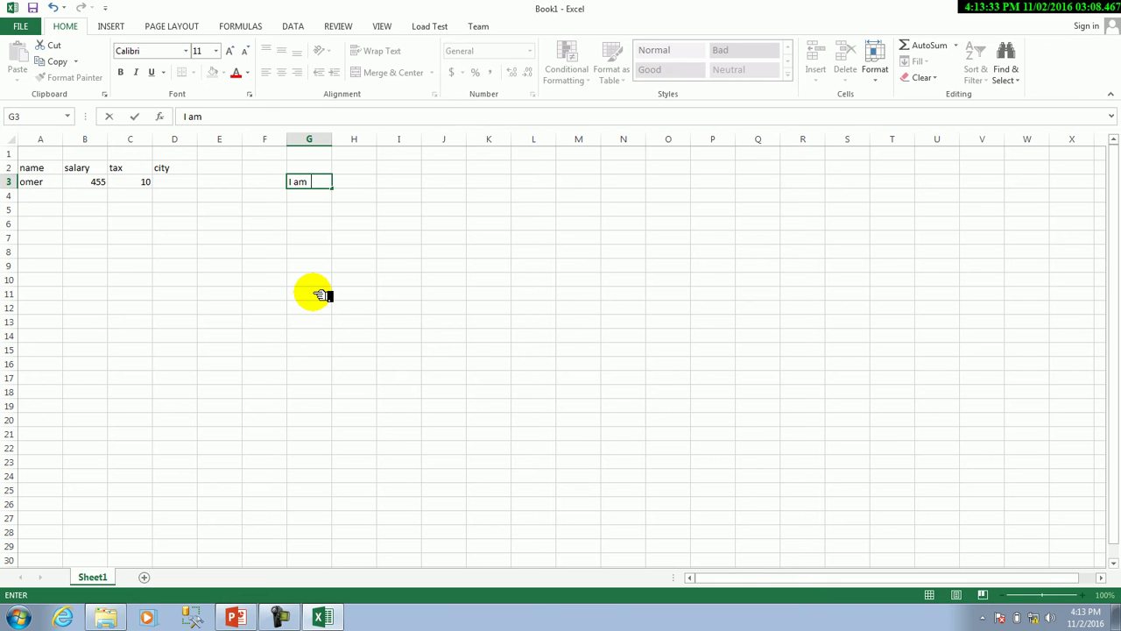
key(BackSpace)
key(BackSpace)
key(BackSpace)
key(BackSpace)
key(BackSpace)
text(liv)
key(BackSpace)
text(ve in the 45th ste)
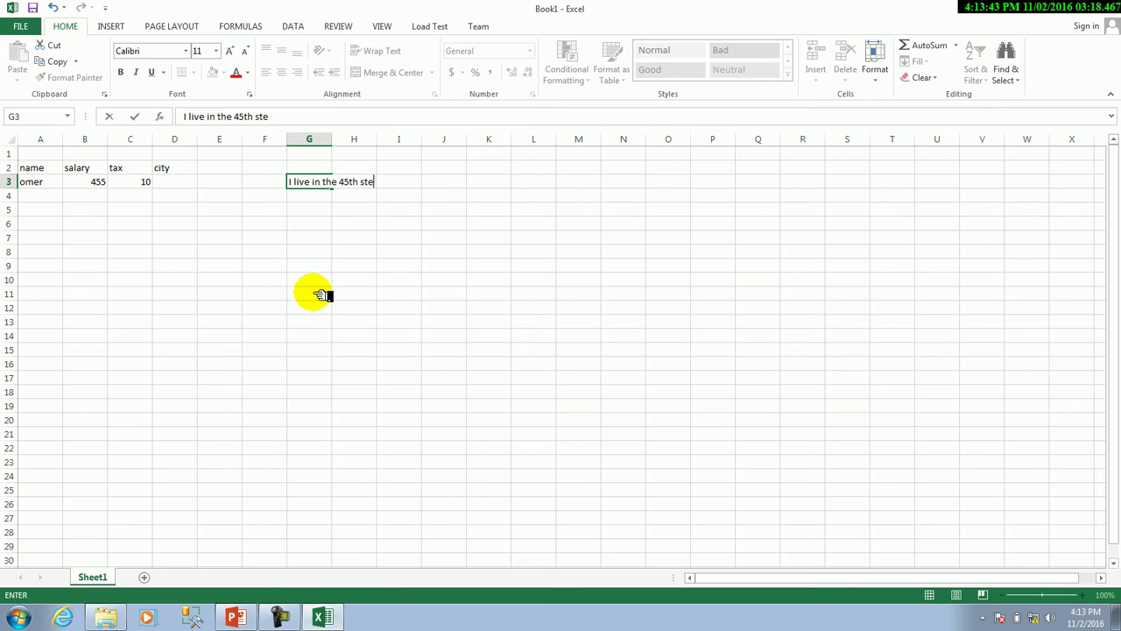
Change 'in' to 'on' so G3 reads 'I live on the 45th ste'.
double_click(326, 183)
text(on)
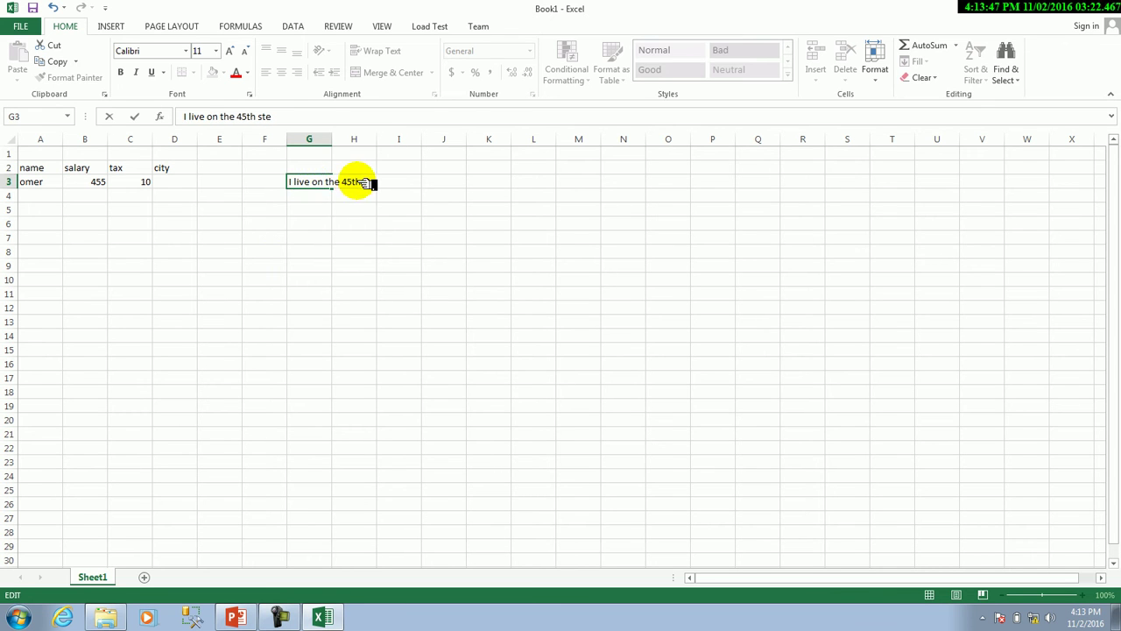
double_click(349, 184)
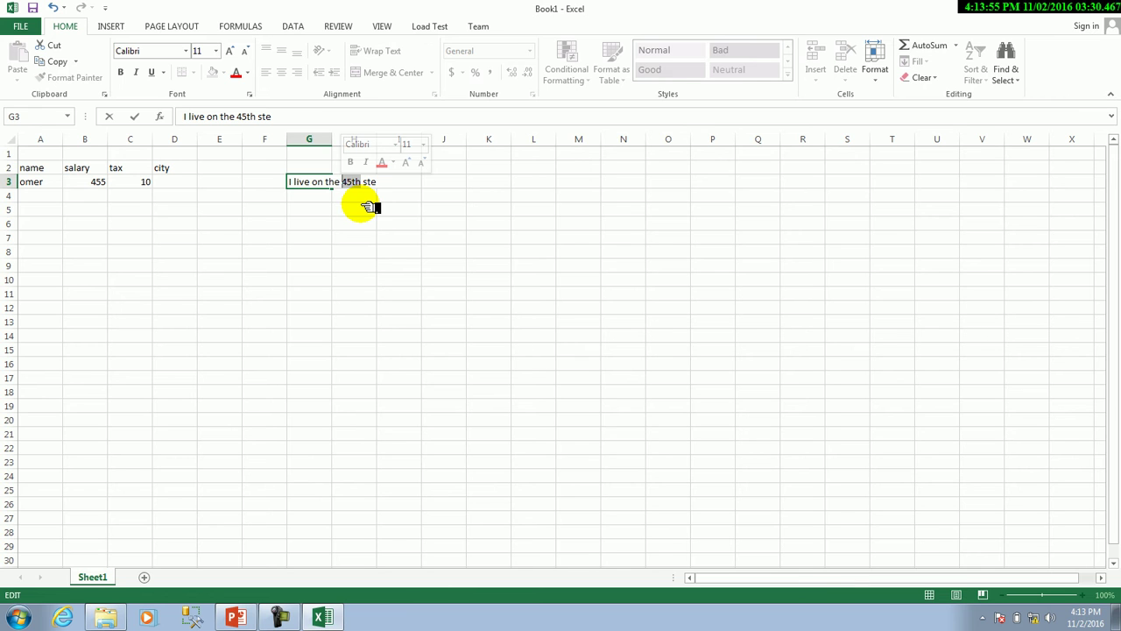
key(Return)
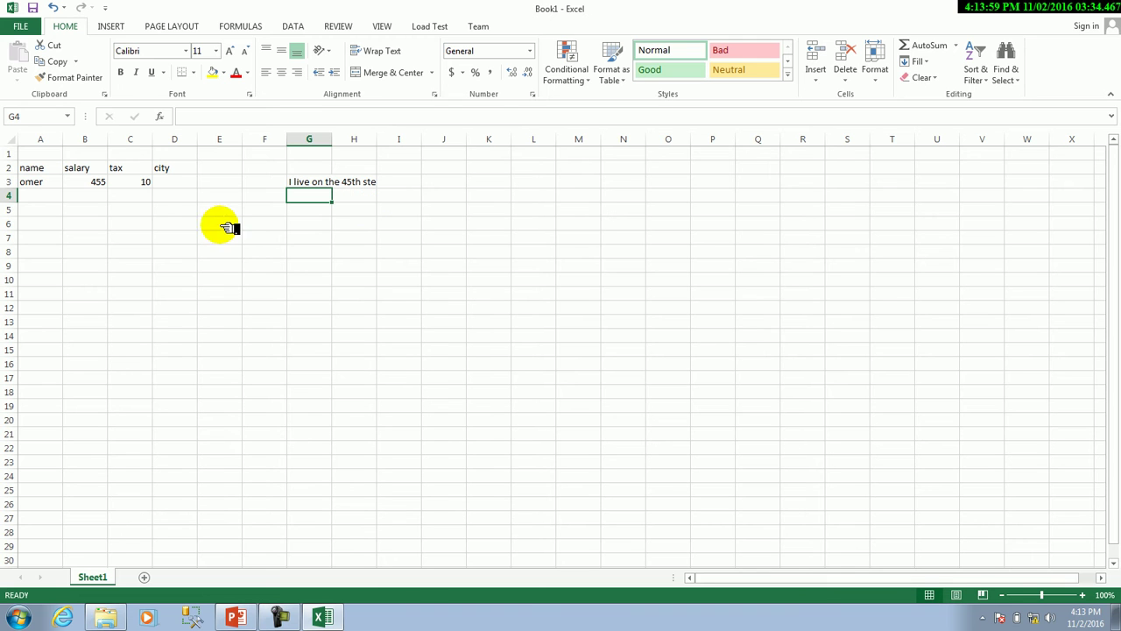
Start editing the tax value in C3 to make it 10th, then switch to the lecture slide.
drag(40, 175, 53, 181)
click(61, 223)
click(43, 182)
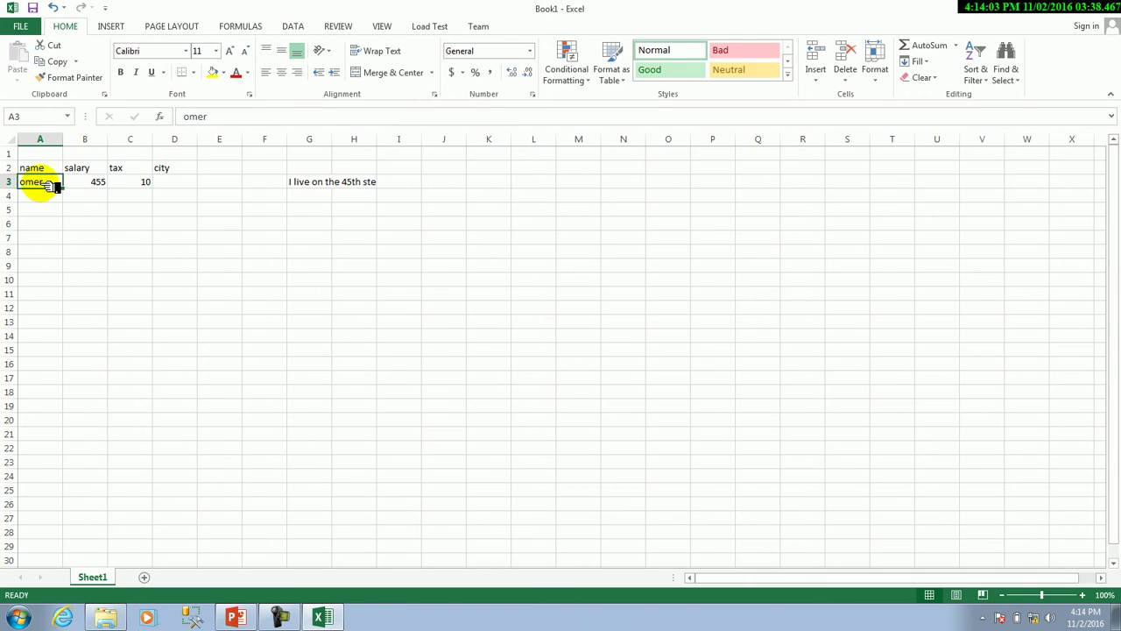
click(101, 183)
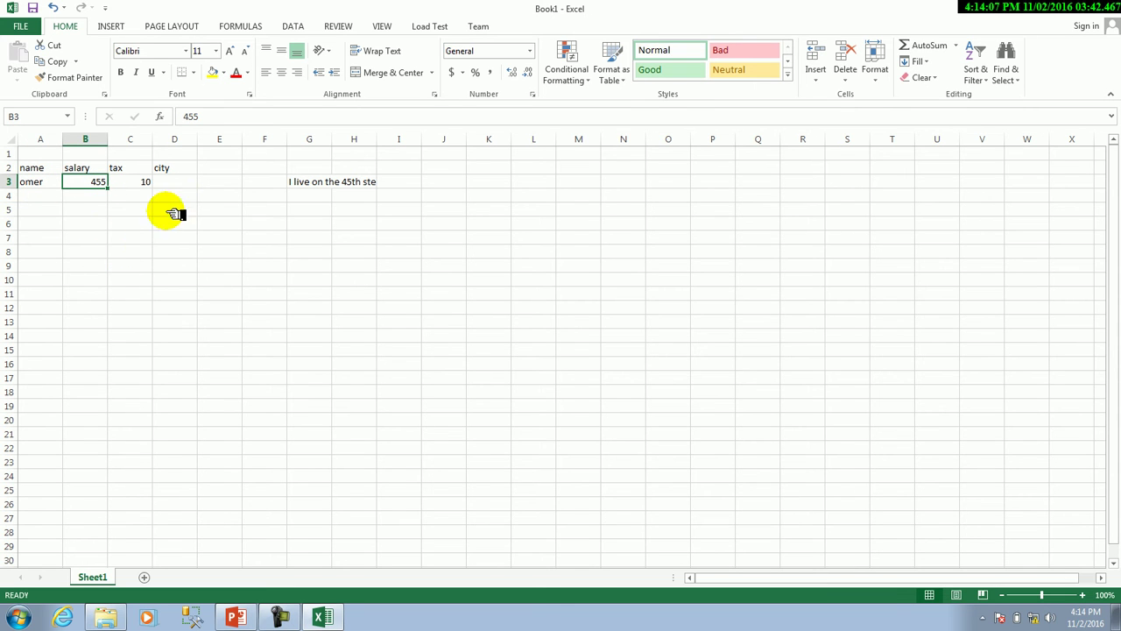
double_click(151, 182)
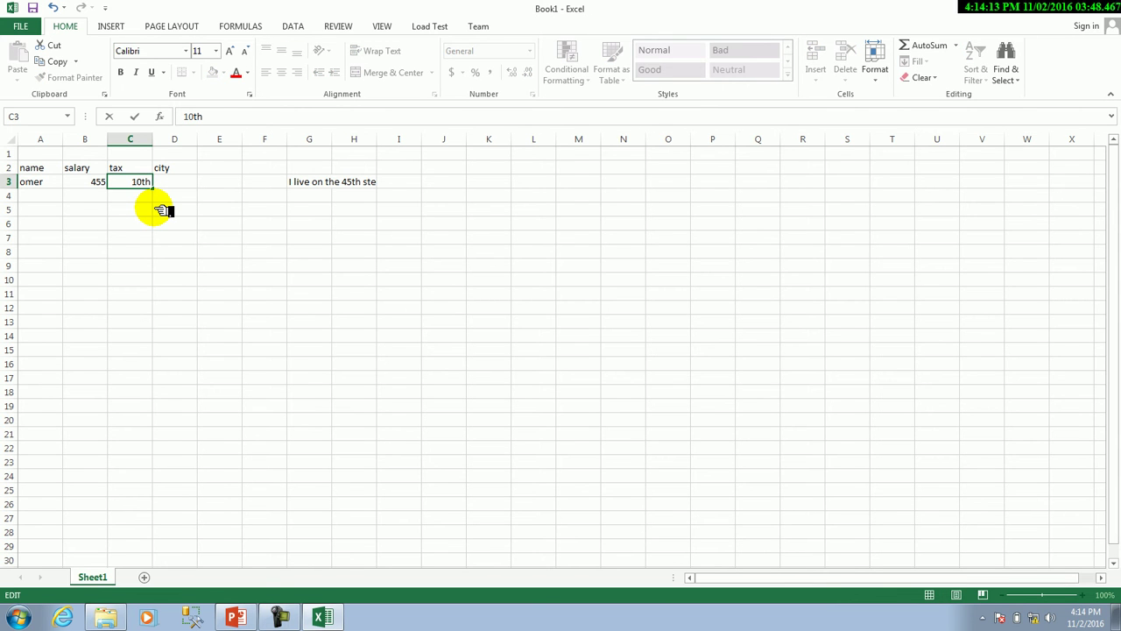
click(235, 617)
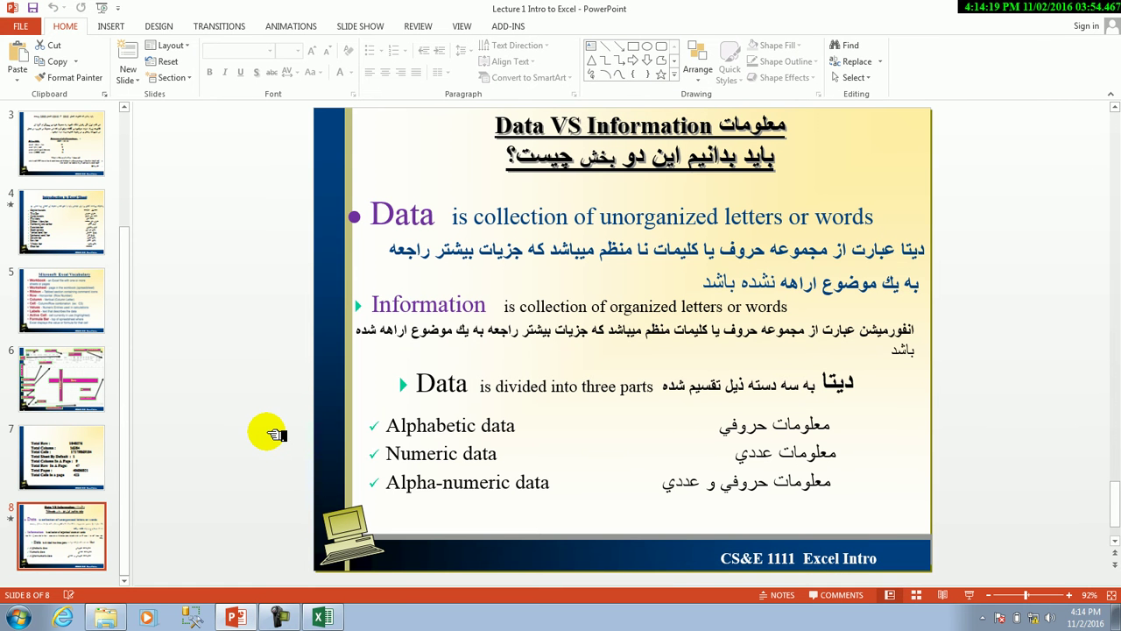
Refresh the desktop, then close the Excel workbook without saving.
key(super+d)
right_click(531, 263)
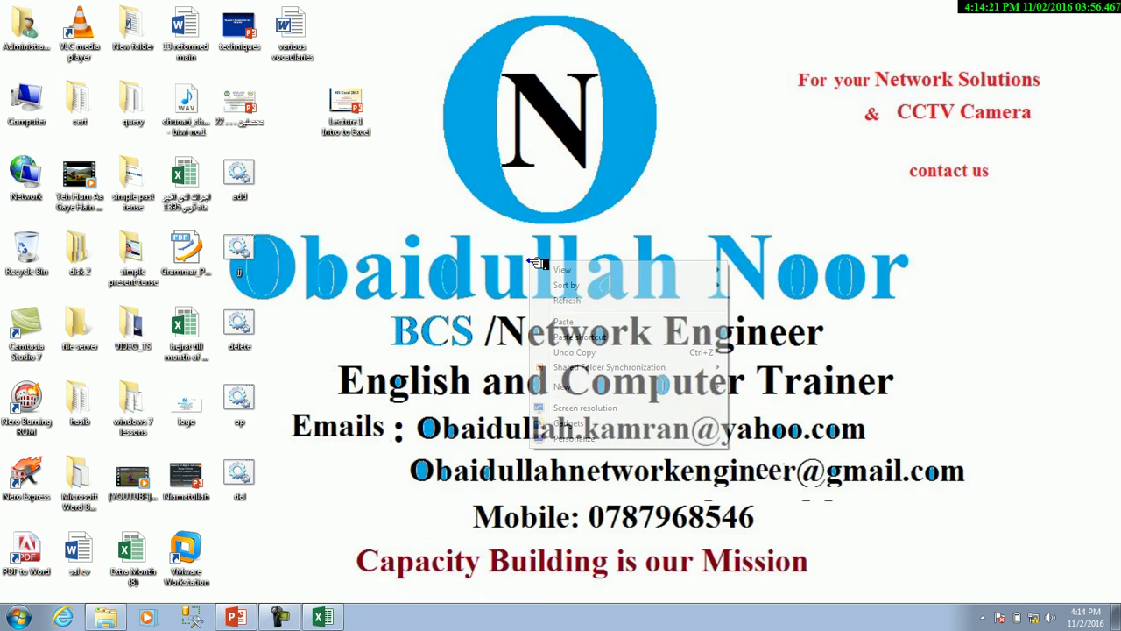
click(565, 301)
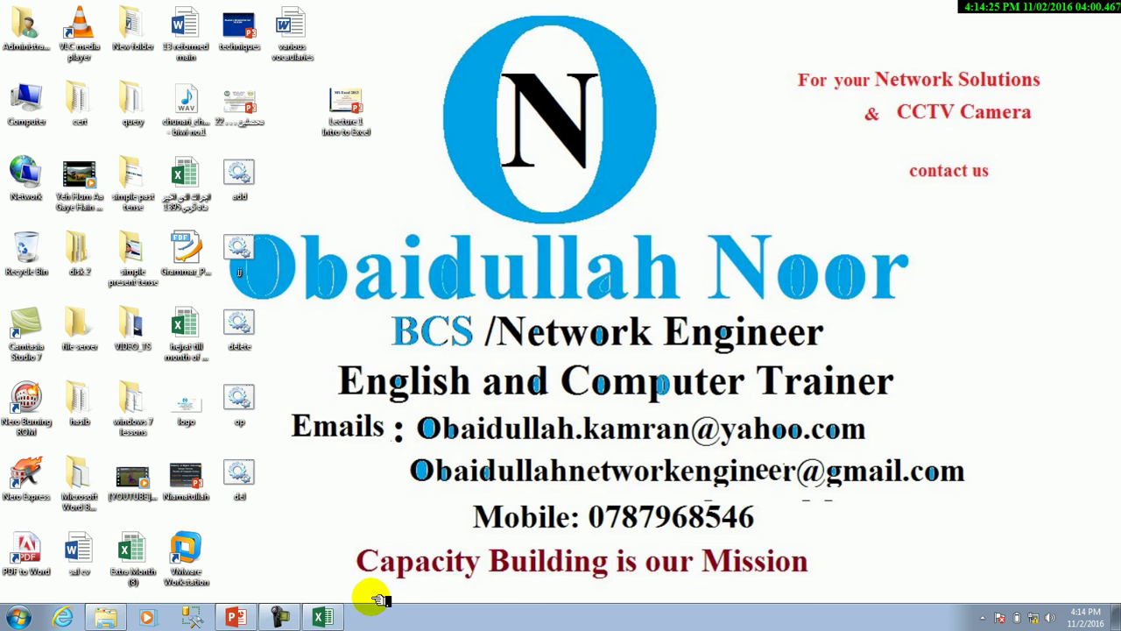
click(333, 616)
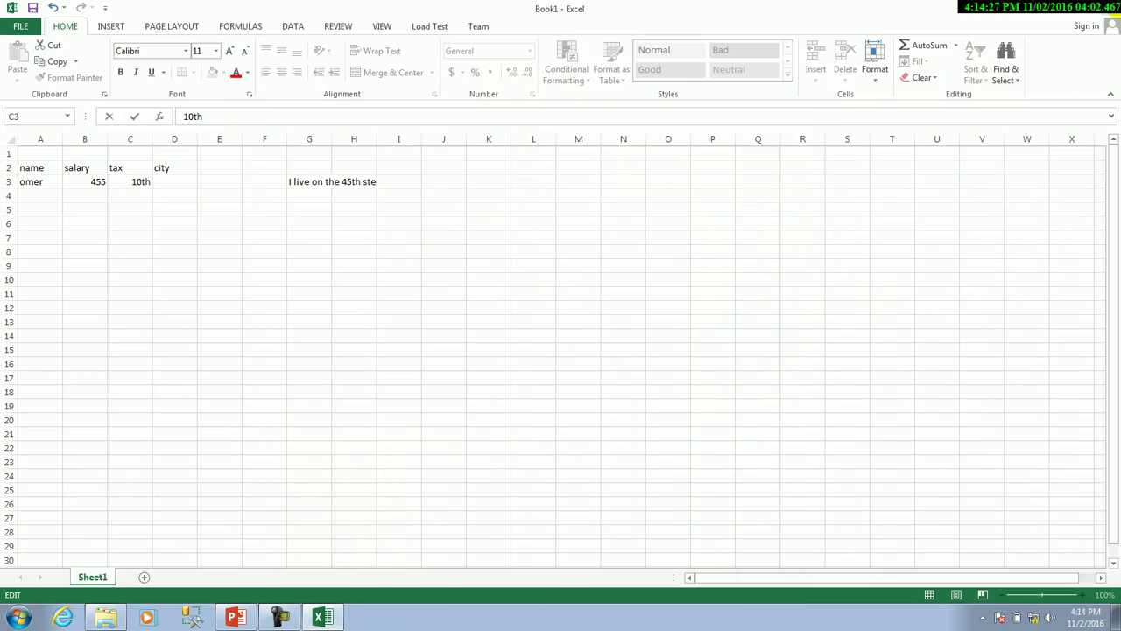
key(alt+F4)
click(556, 323)
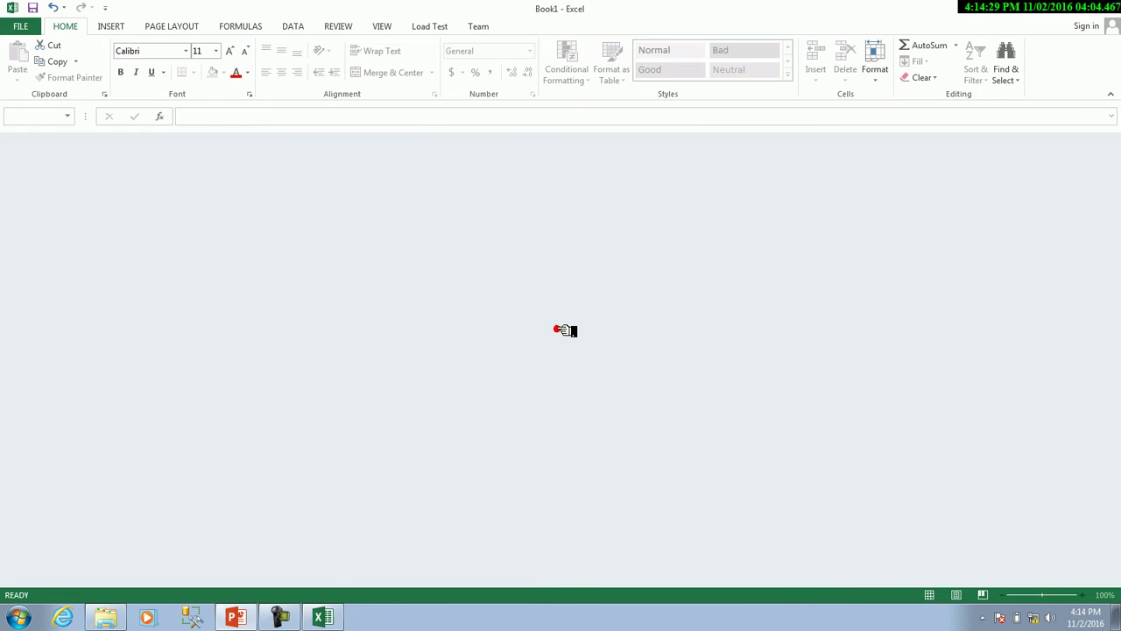
Relaunch Excel via Run with 'exl', close it, and show the Start menu's All Programs list.
key(super+r)
text(ex)
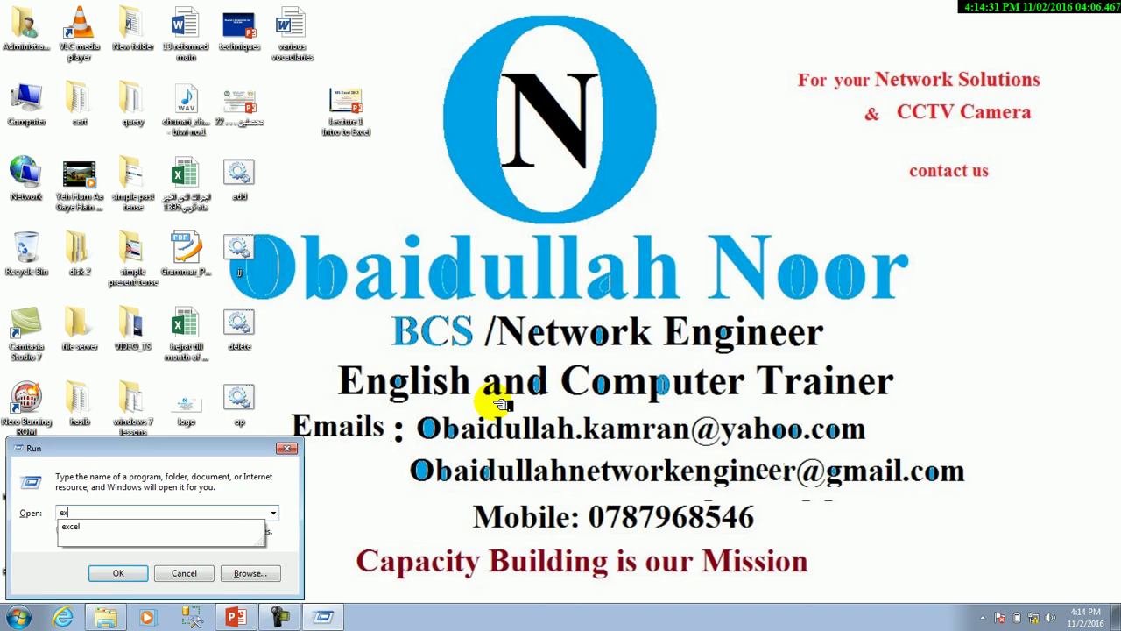
text(l)
key(Return)
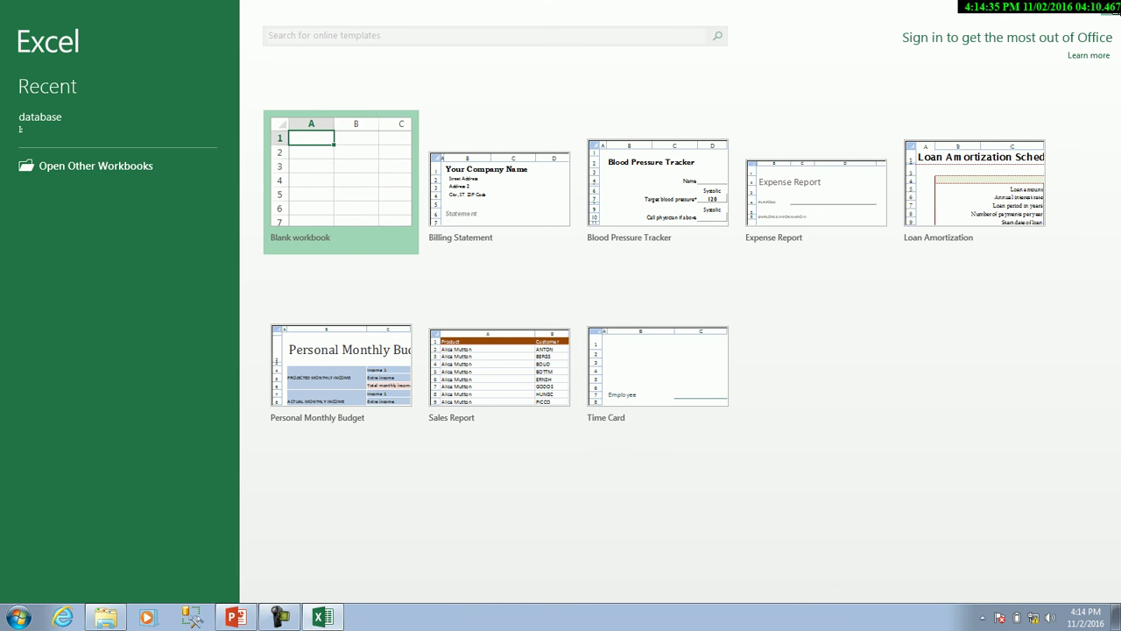
click(1106, 12)
key(super)
click(76, 563)
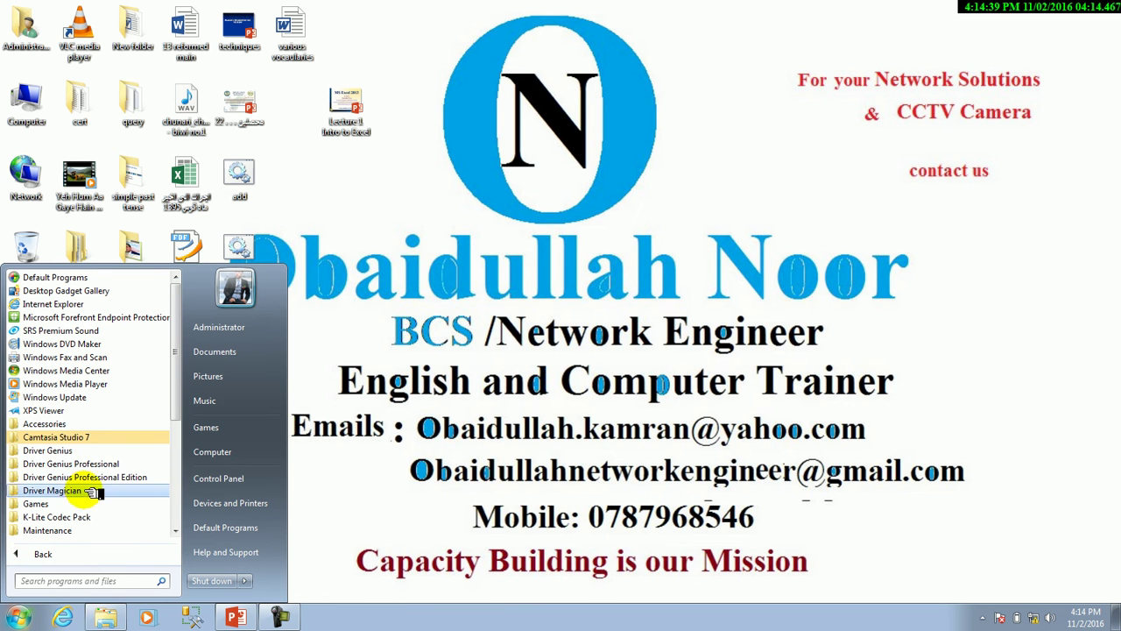
Start Excel 2013 from the Microsoft Office 2013 folder, then close its start screen.
drag(178, 402, 180, 444)
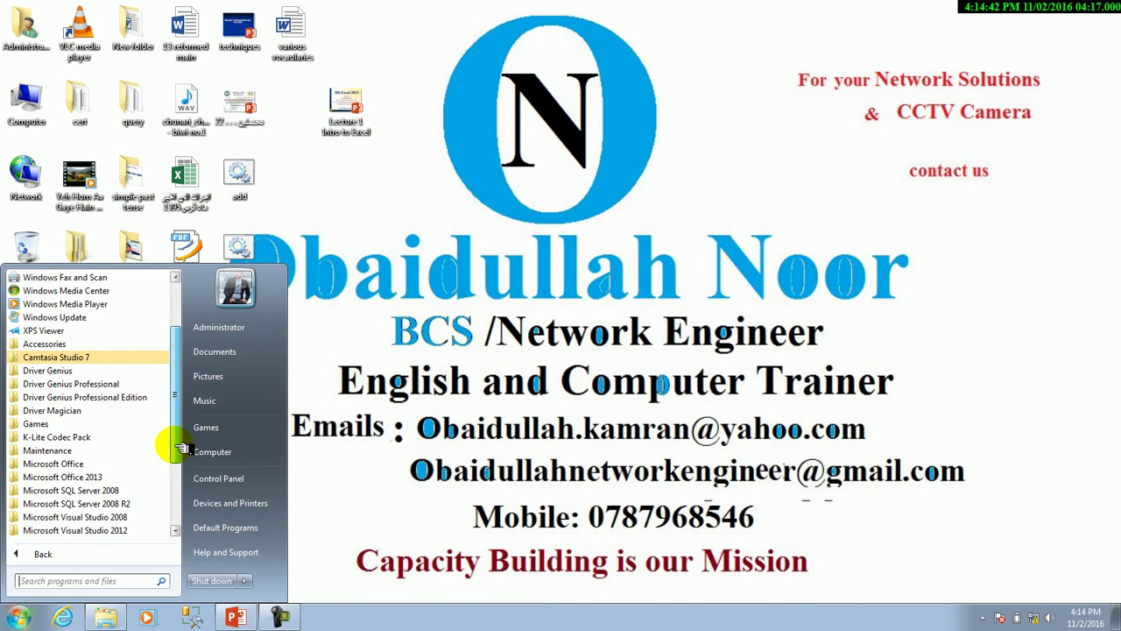
click(87, 477)
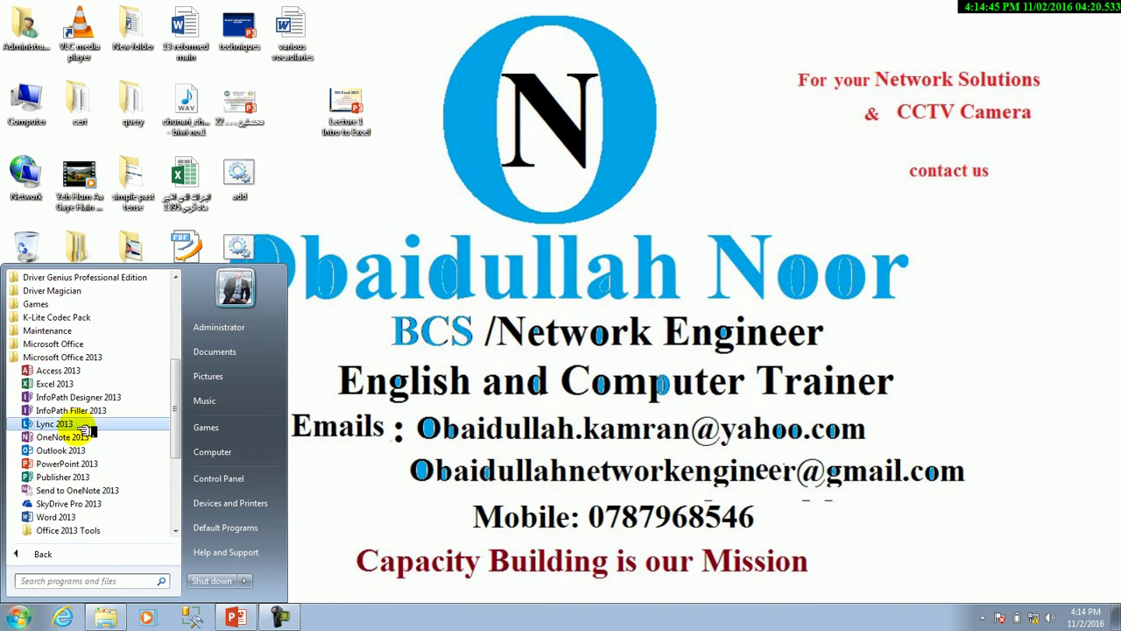
click(80, 385)
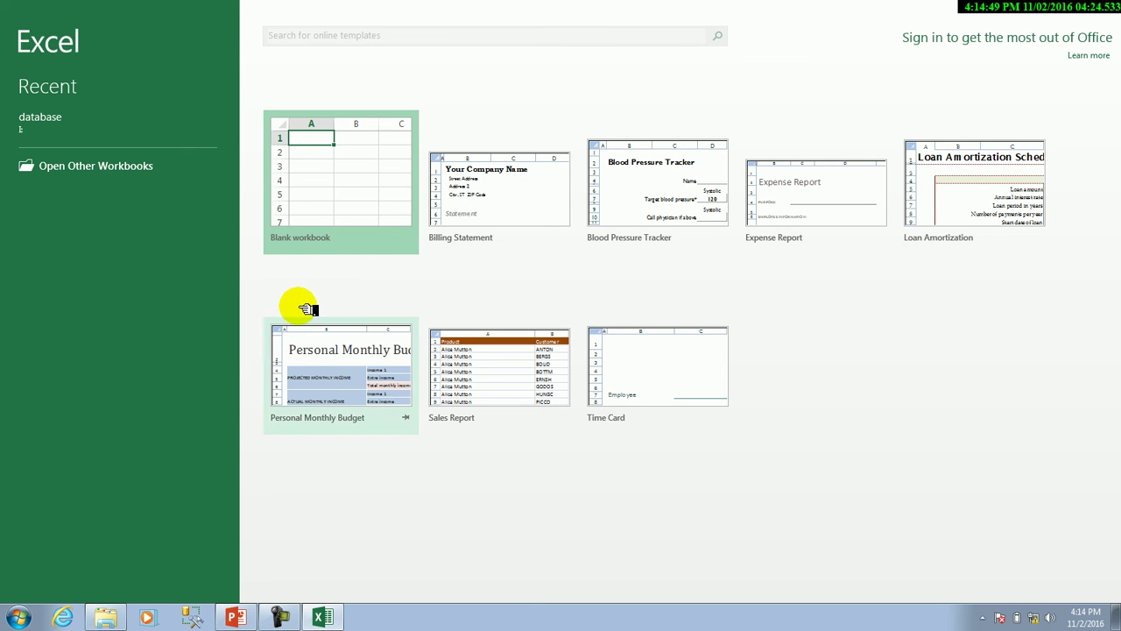
click(1109, 9)
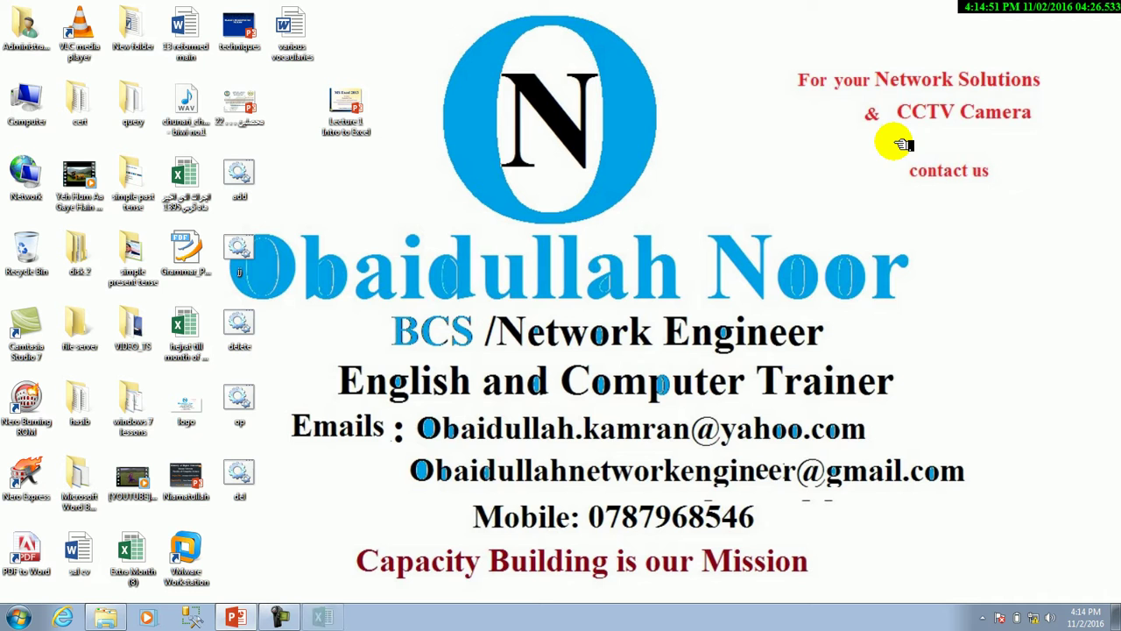
Assign the shortcut key Ctrl + Alt + P to the Excel 2013 Start menu shortcut.
click(19, 618)
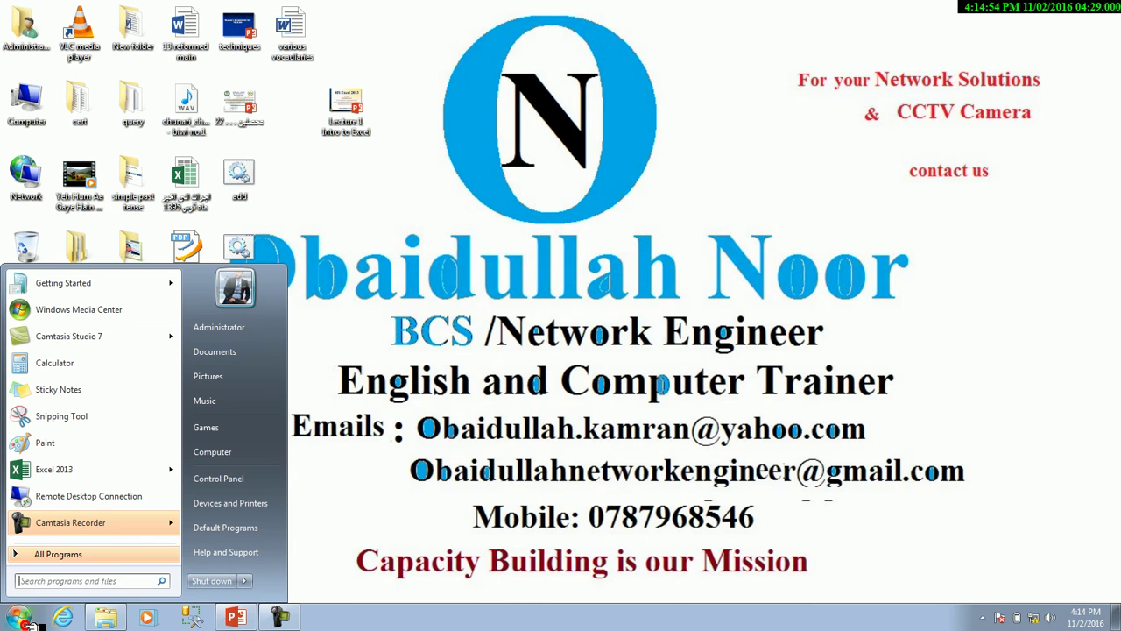
right_click(66, 478)
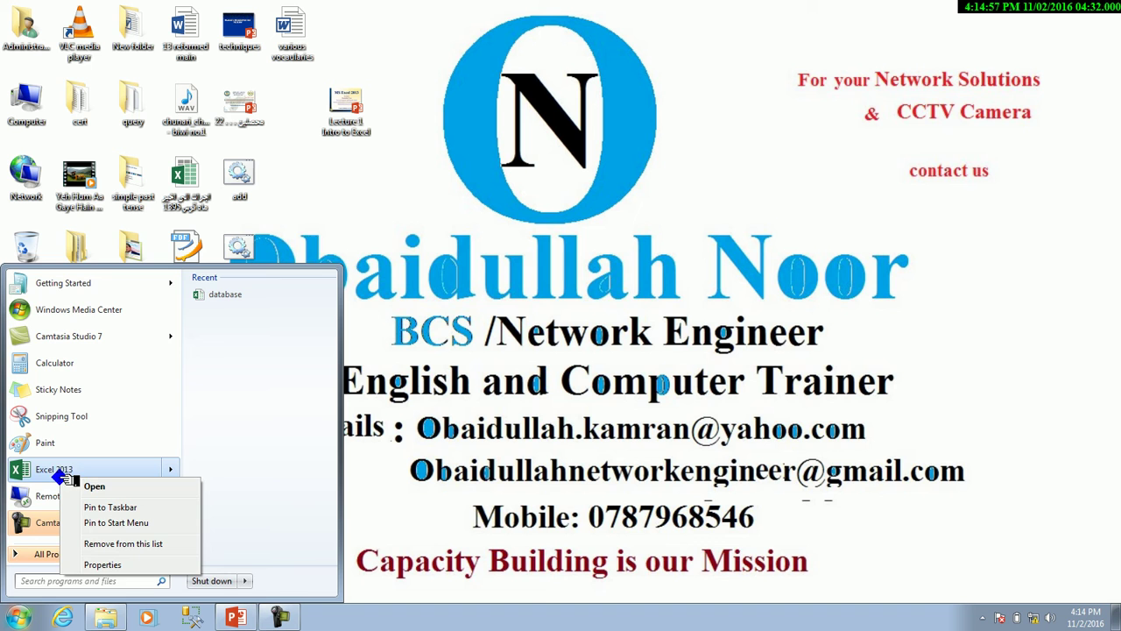
click(85, 567)
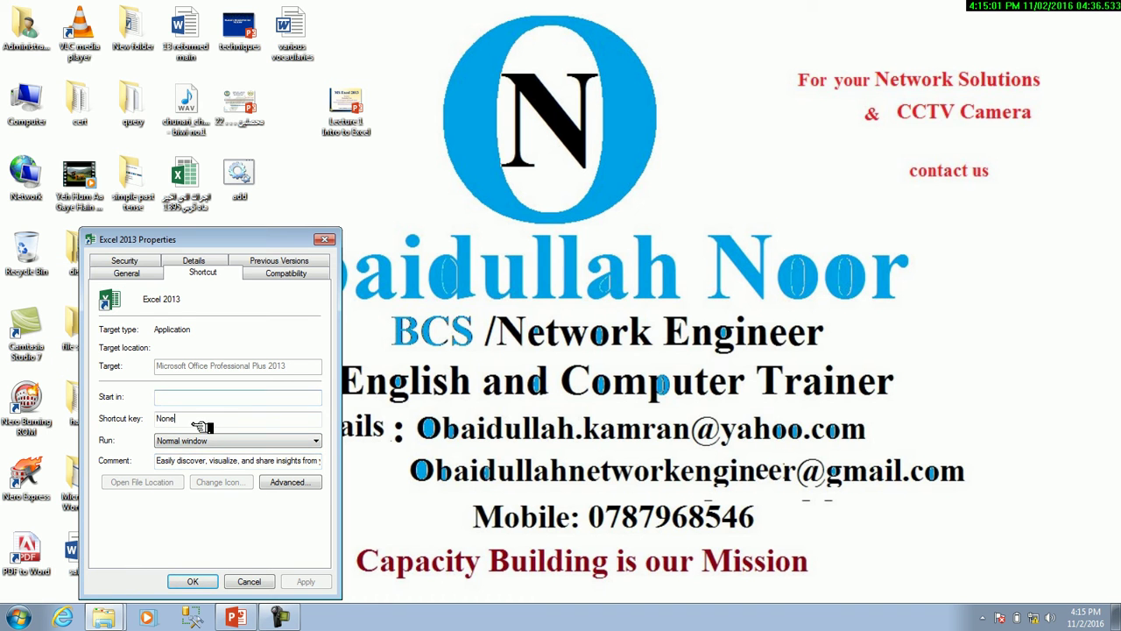
key(ctrl+alt+p)
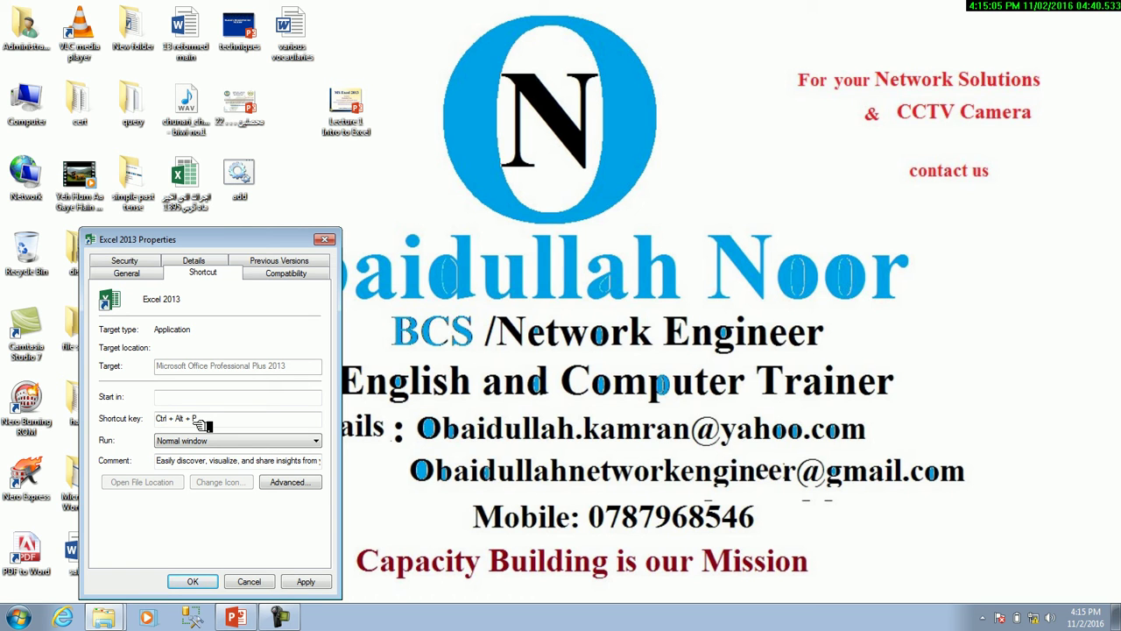
click(193, 581)
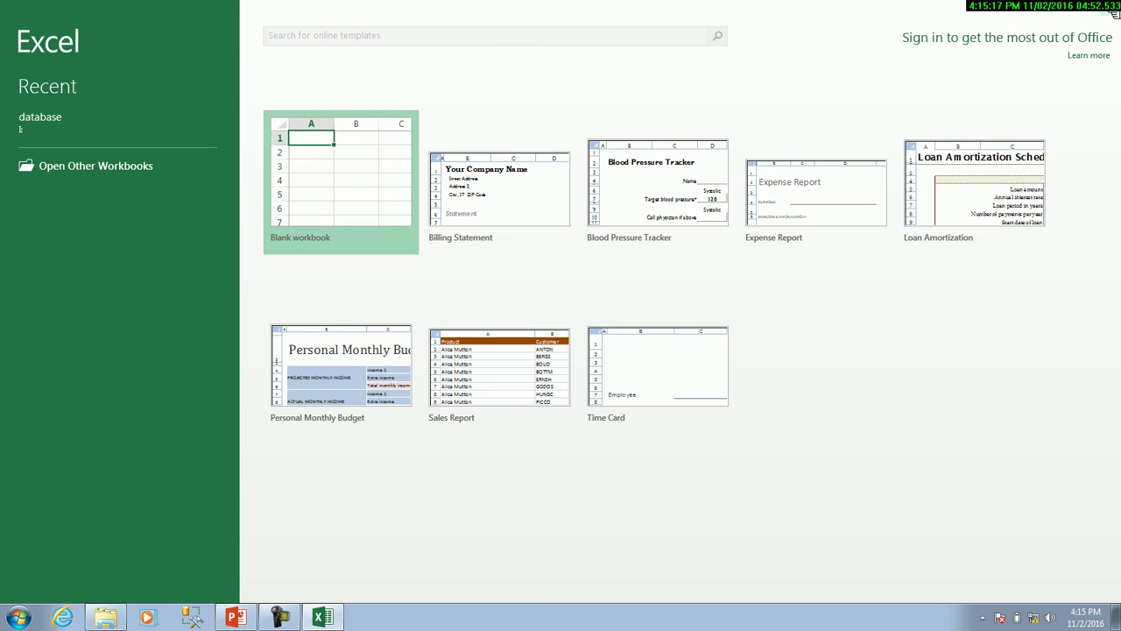
Close Excel and open the Run box's Browse file dialog.
key(Escape)
click(1106, 8)
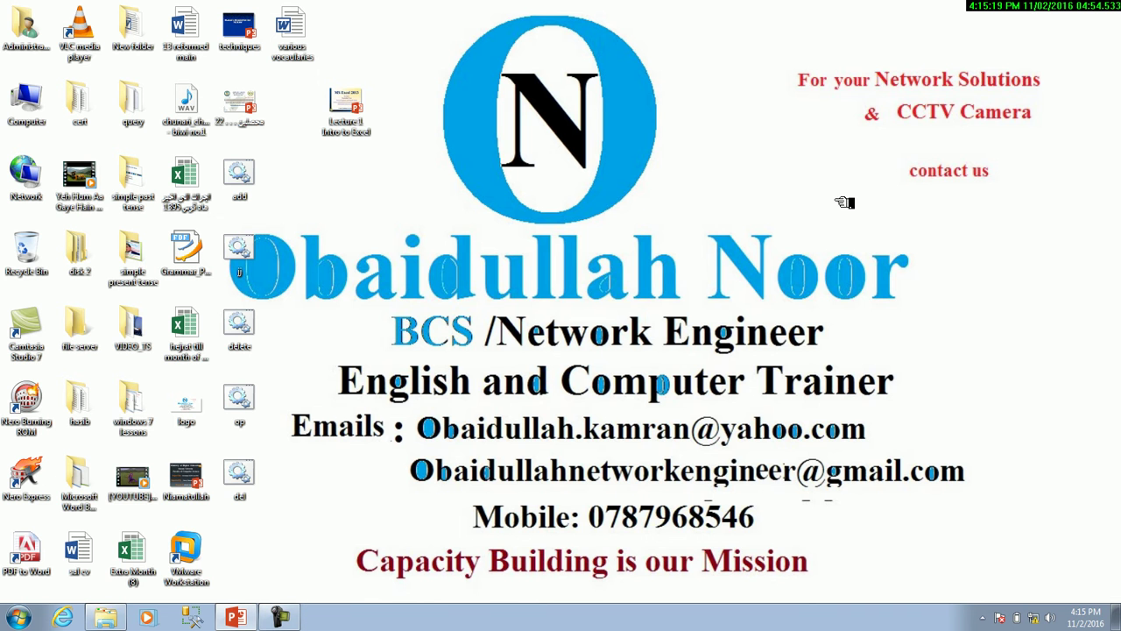
key(super+r)
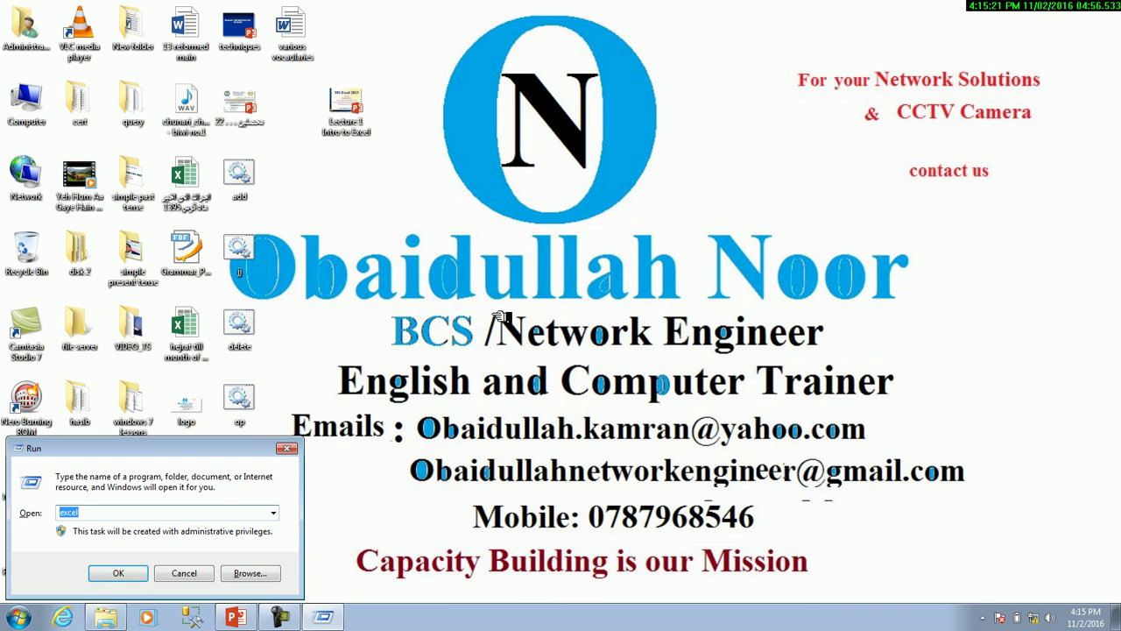
click(249, 573)
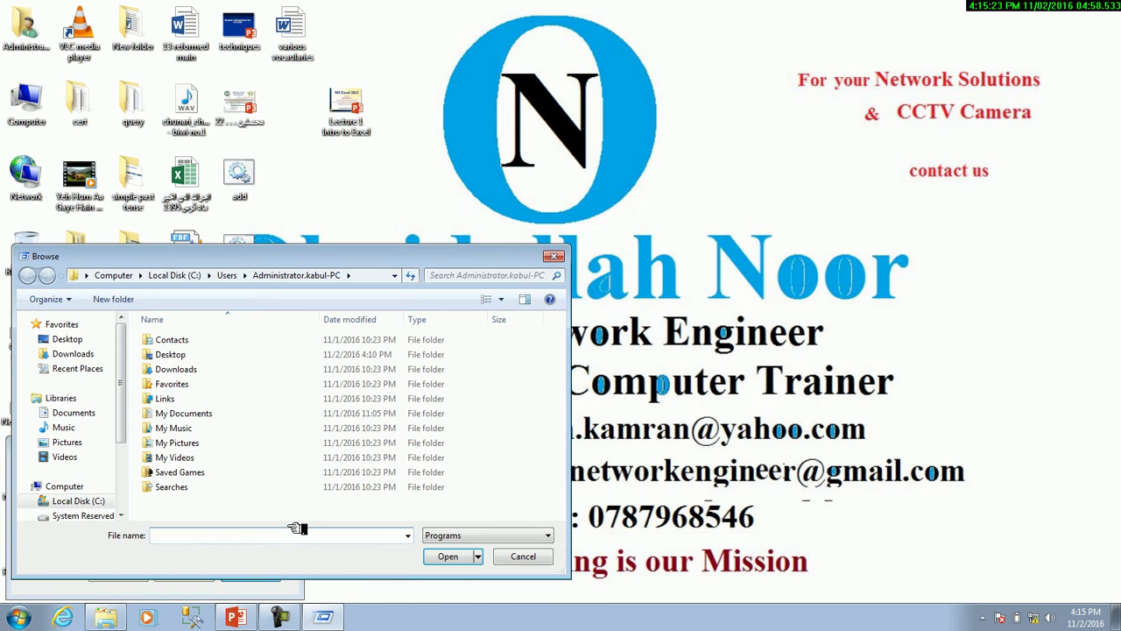
drag(379, 260, 665, 47)
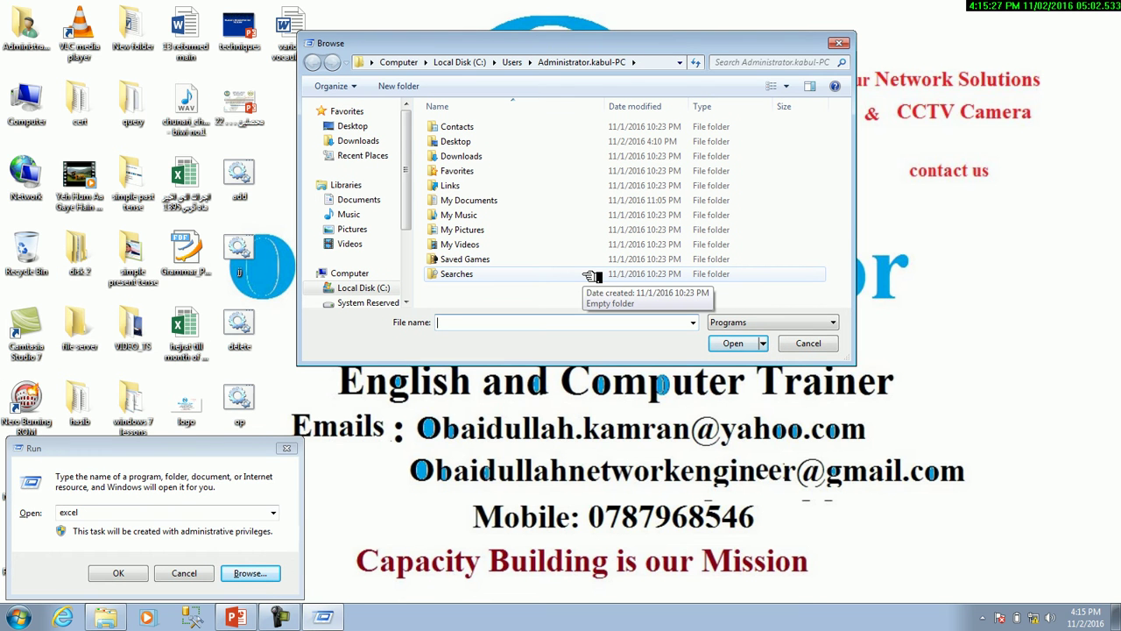
Navigate the browser to C:\Program Files\Microsoft Office\Office15.
click(393, 289)
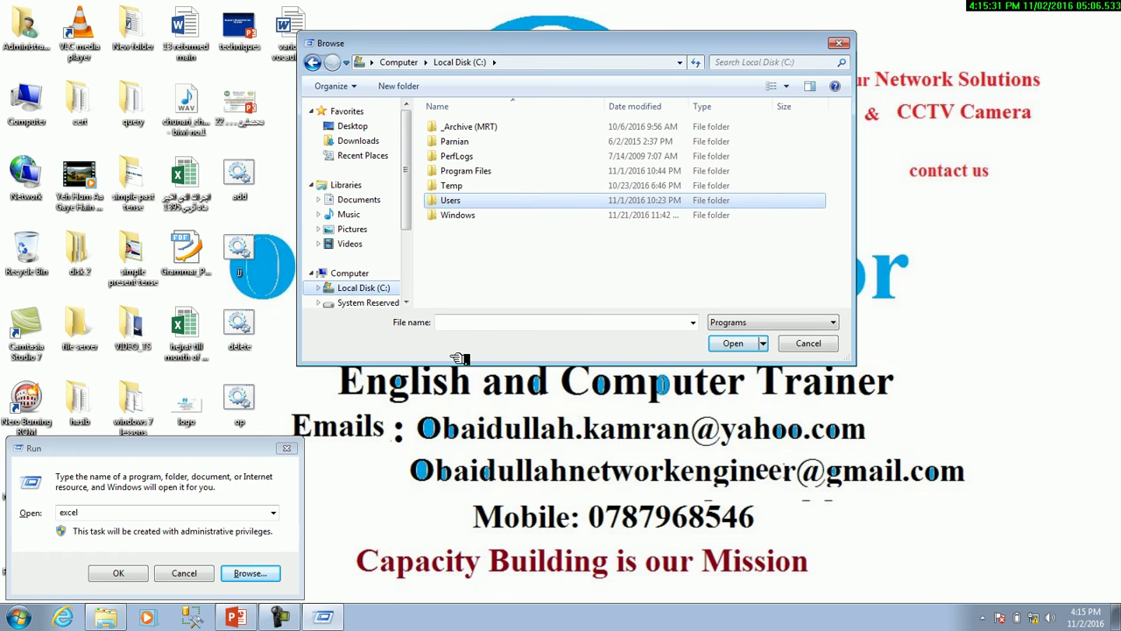
click(480, 177)
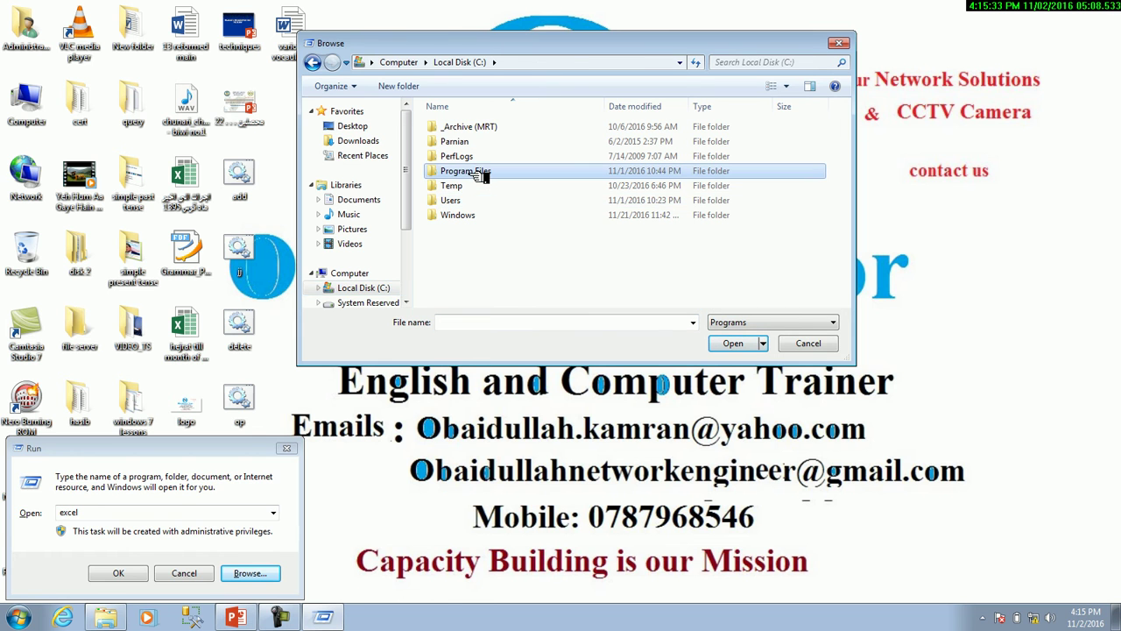
double_click(480, 176)
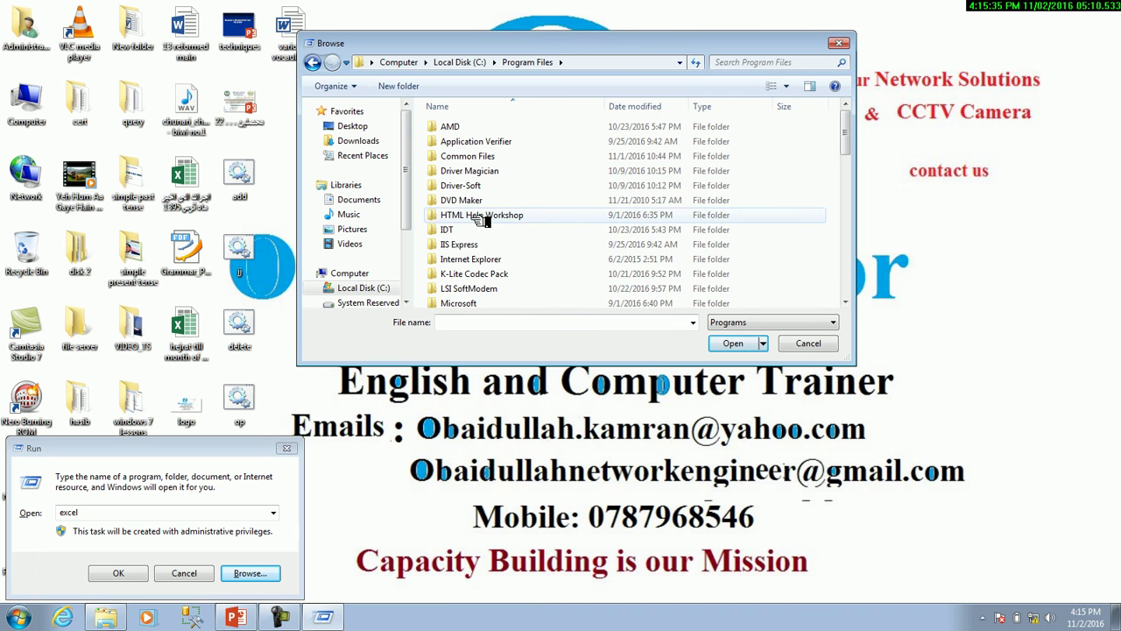
click(473, 274)
key(m)
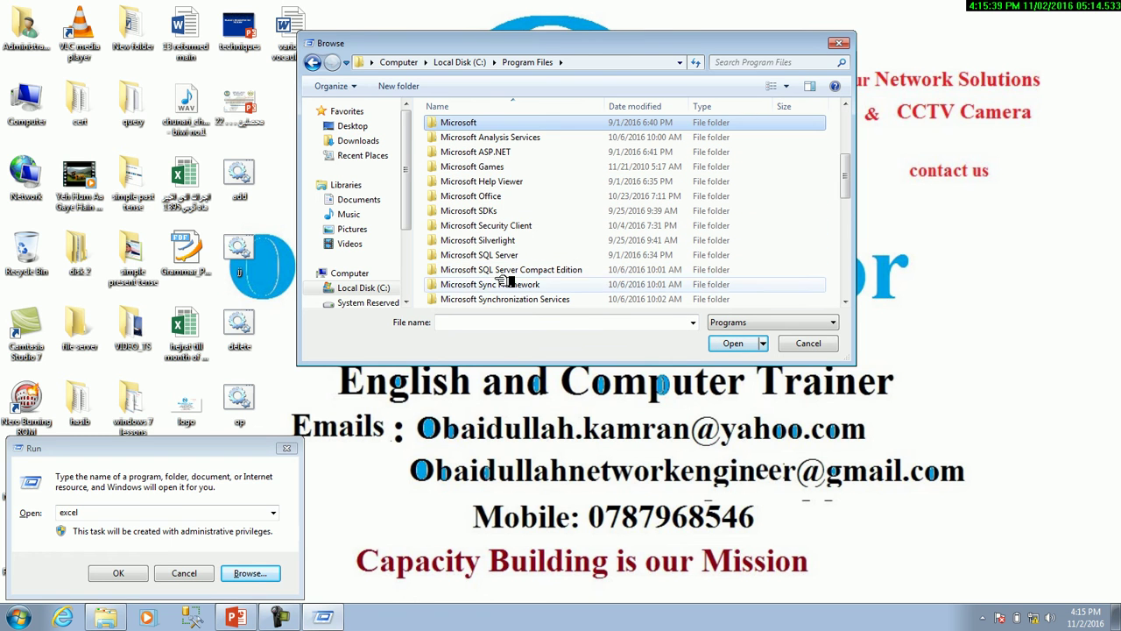
double_click(473, 124)
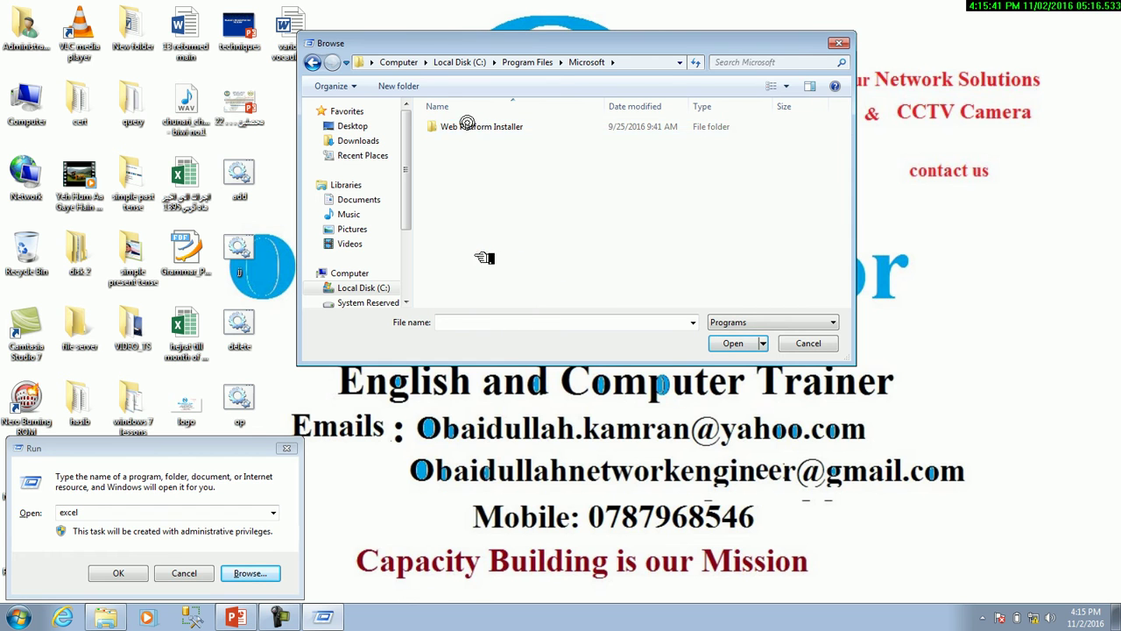
key(BackSpace)
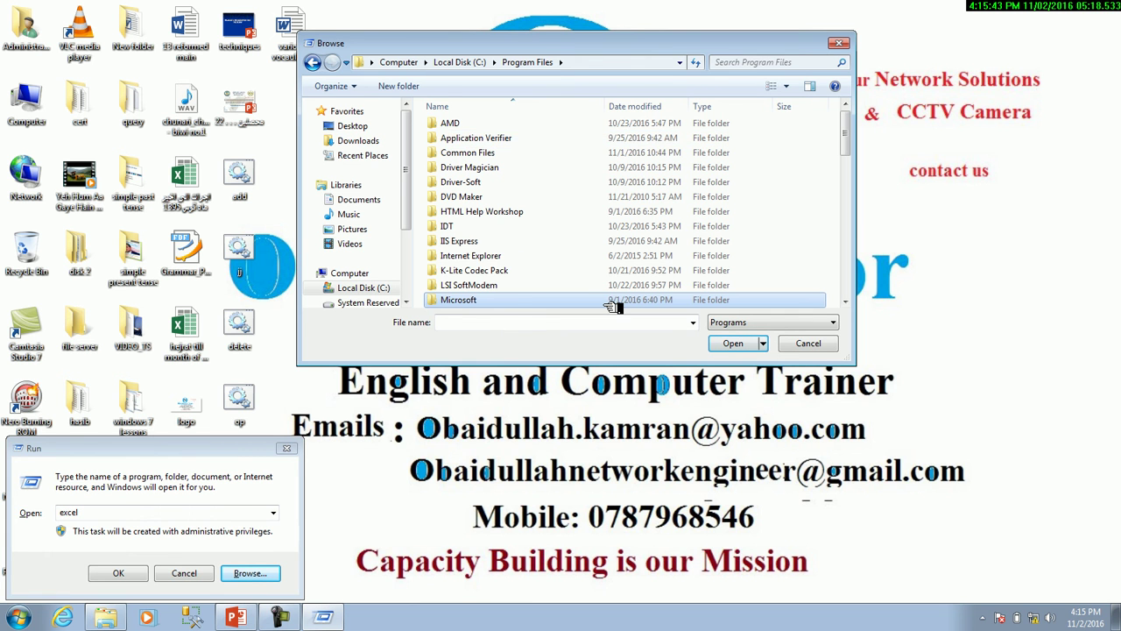
key(m)
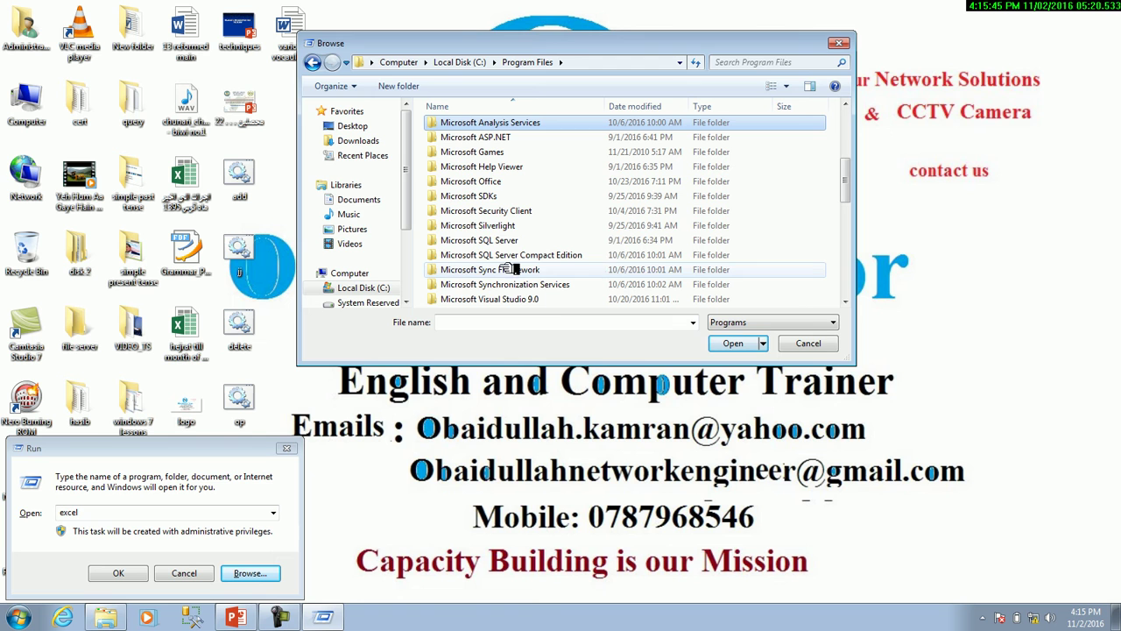
click(497, 181)
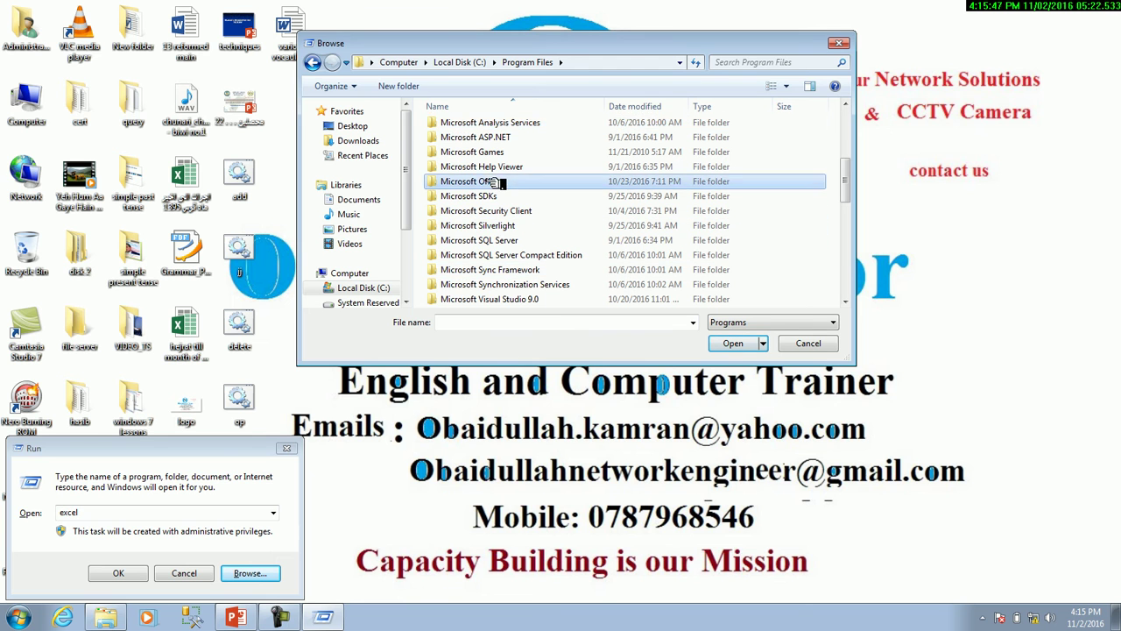
double_click(497, 182)
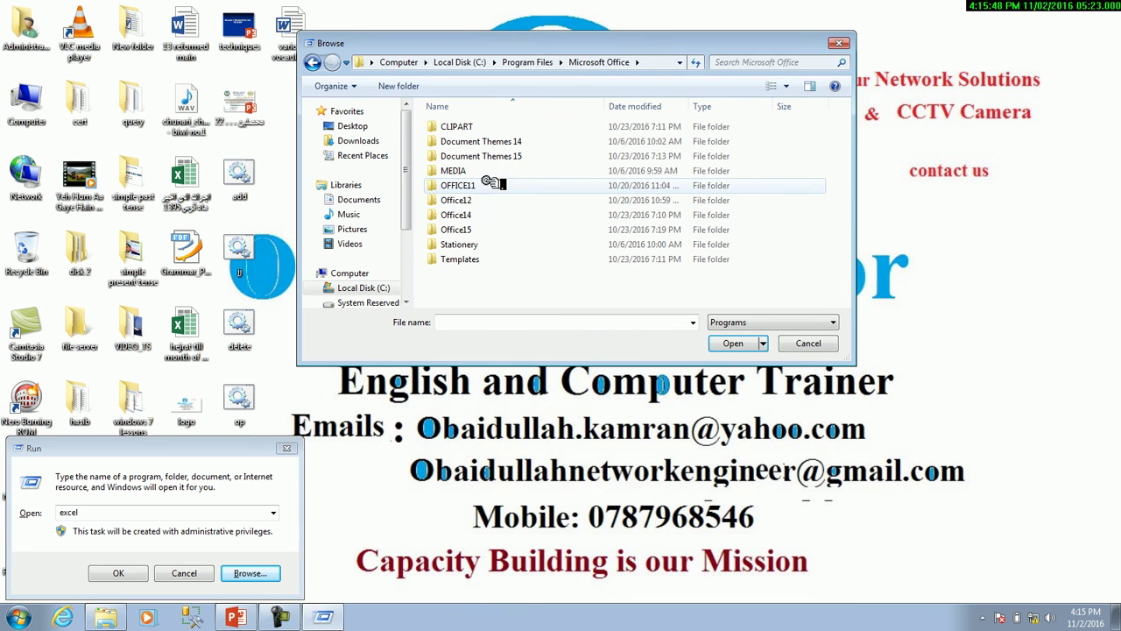
double_click(478, 230)
Pick EXCEL in Office15 and run it from the Run box.
click(487, 244)
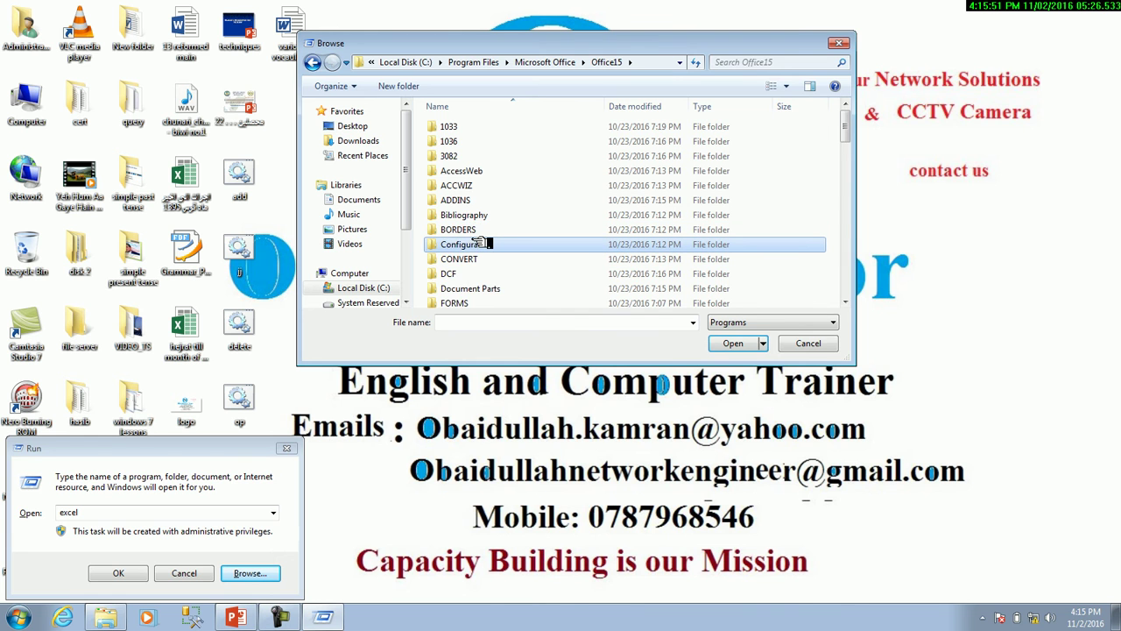
text(excel)
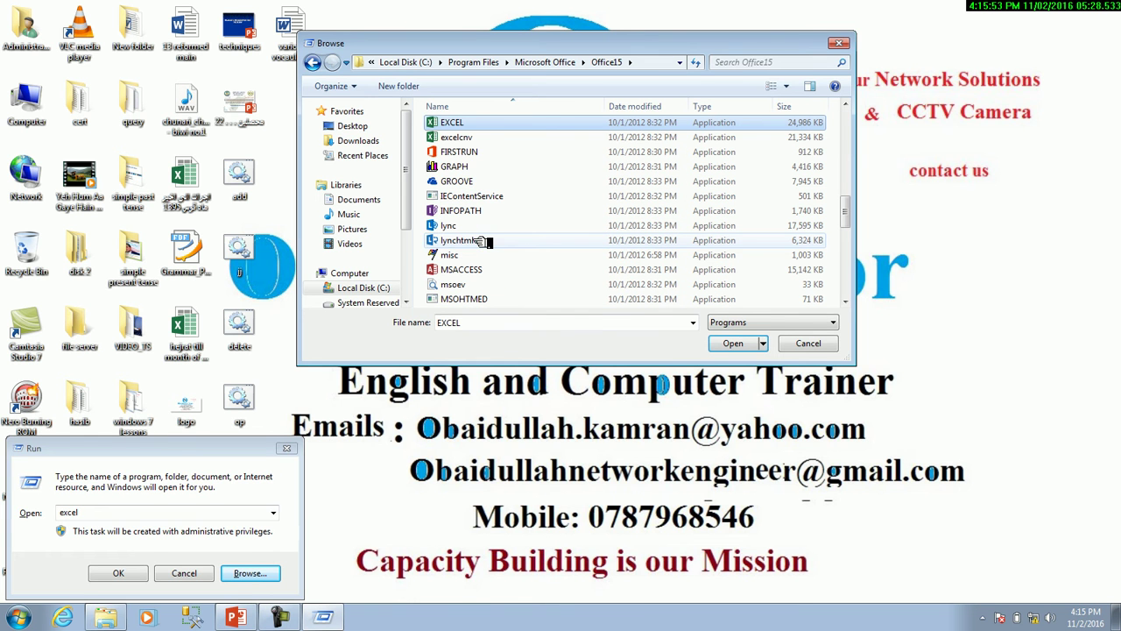
click(731, 344)
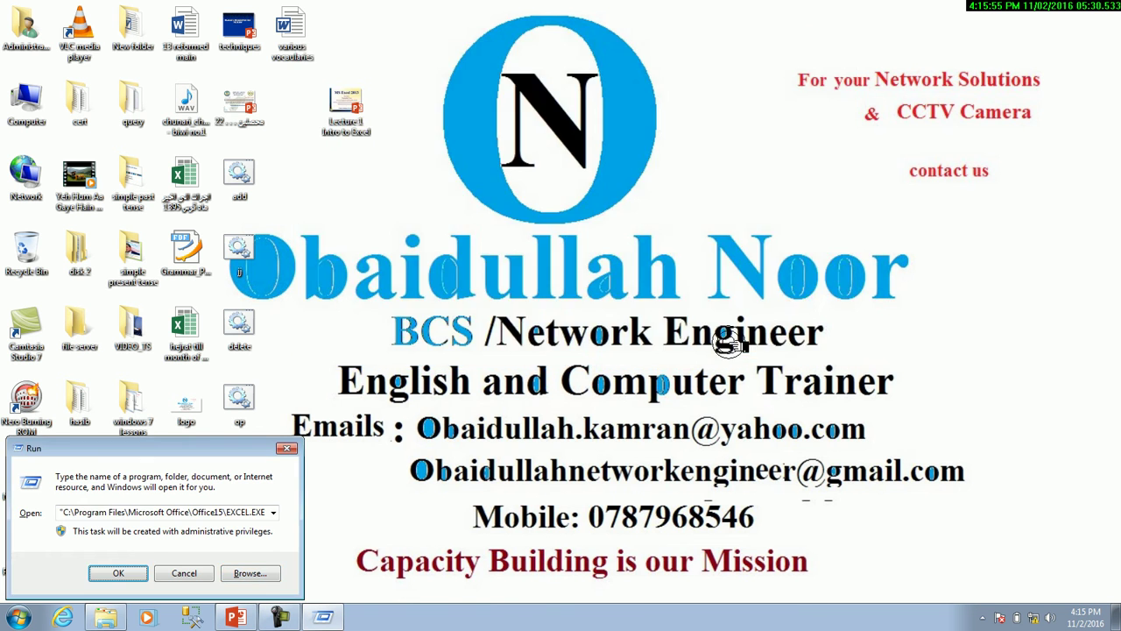
drag(225, 453, 460, 191)
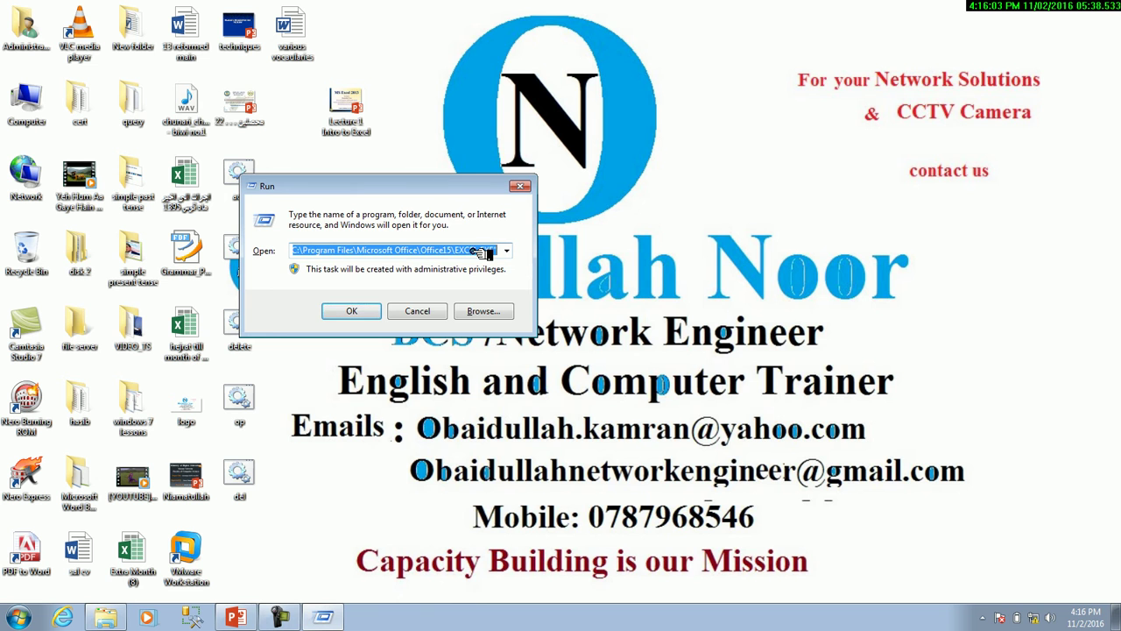
click(372, 311)
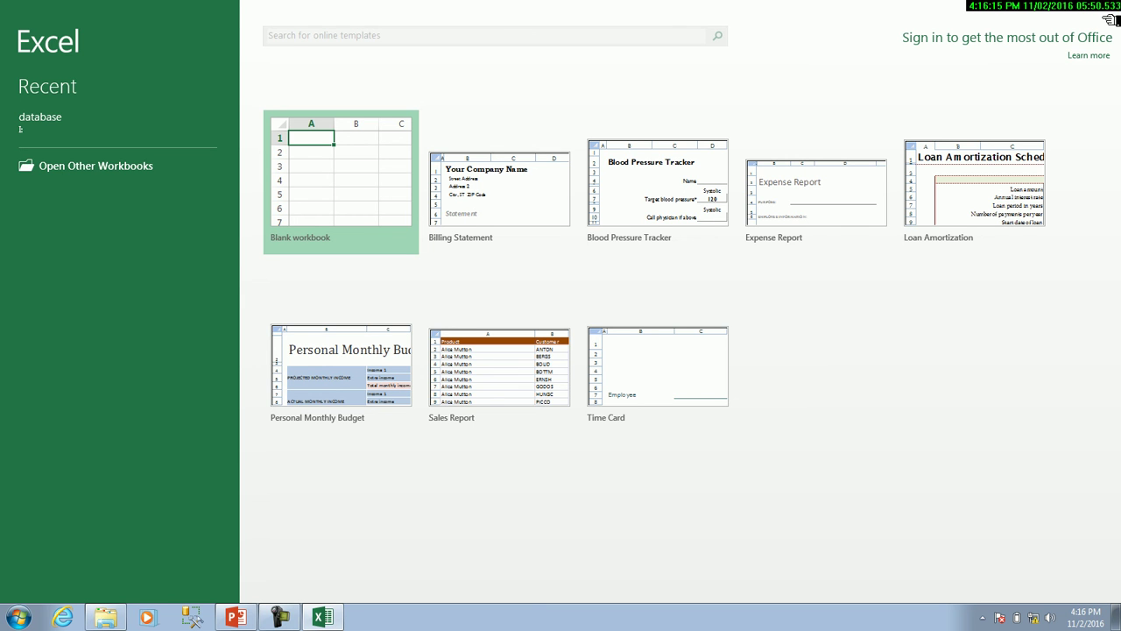
mouse_move(498, 368)
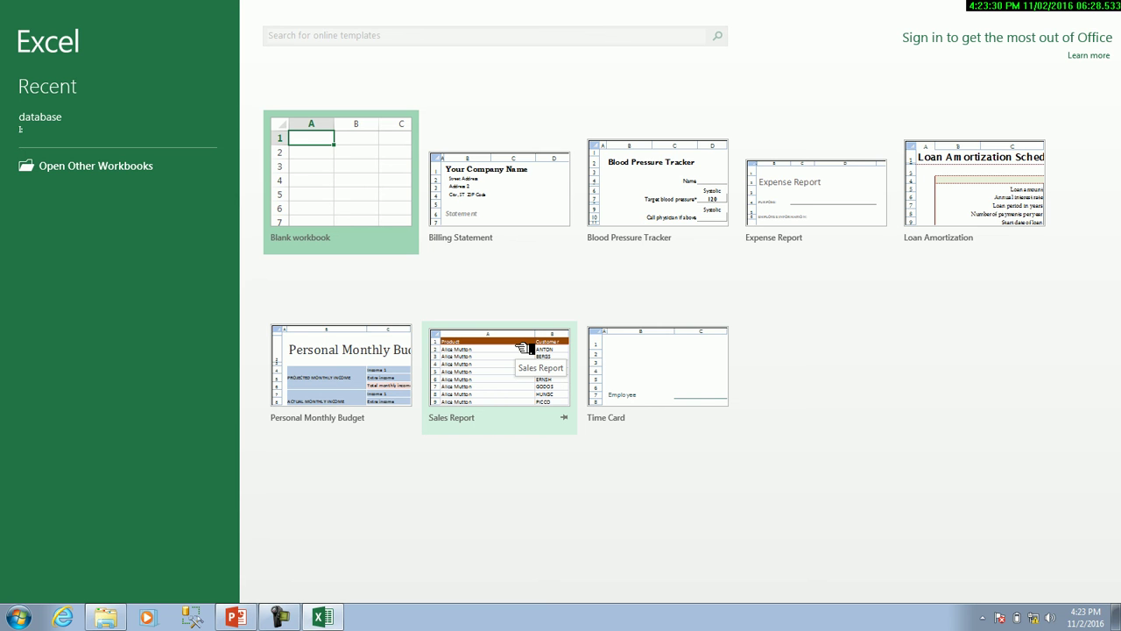
Start a Sales Report workbook, close Excel, and bring up the Run box with Win+R.
click(524, 349)
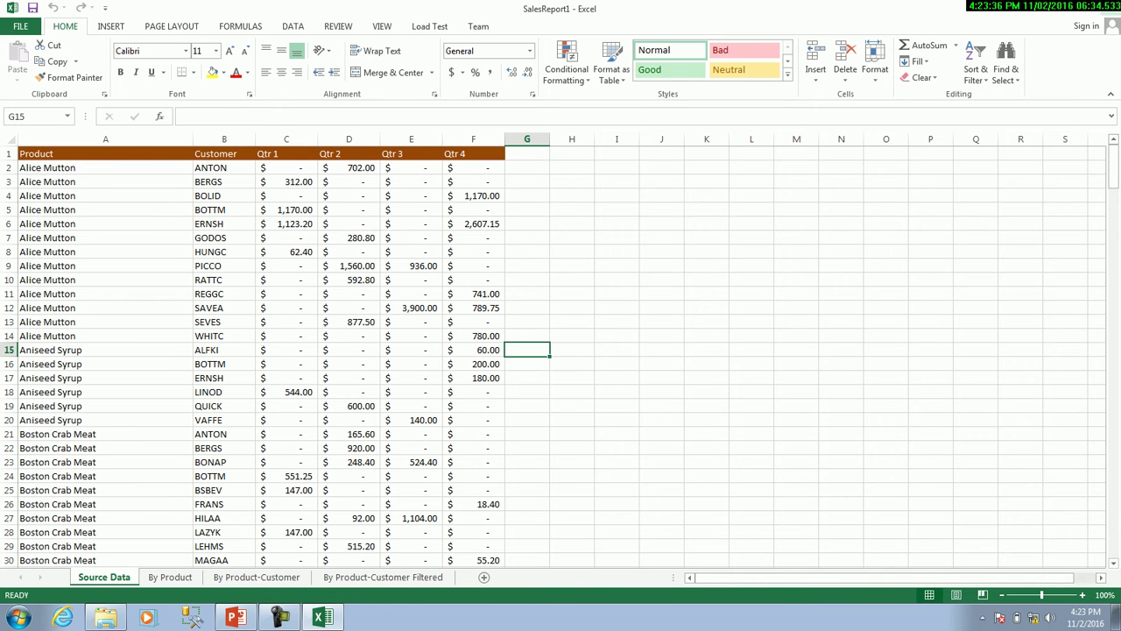
click(1109, 7)
key(super+r)
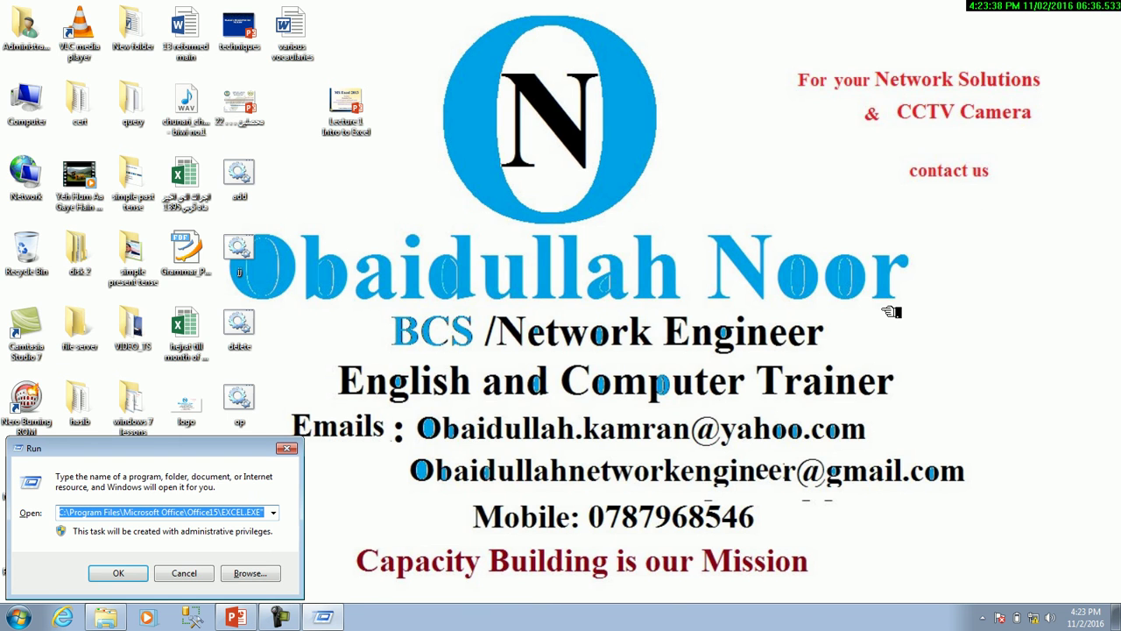
Launch Excel by typing excel in Run, create Book1 as a blank workbook, and zoom the sheet in.
text(excel)
key(Return)
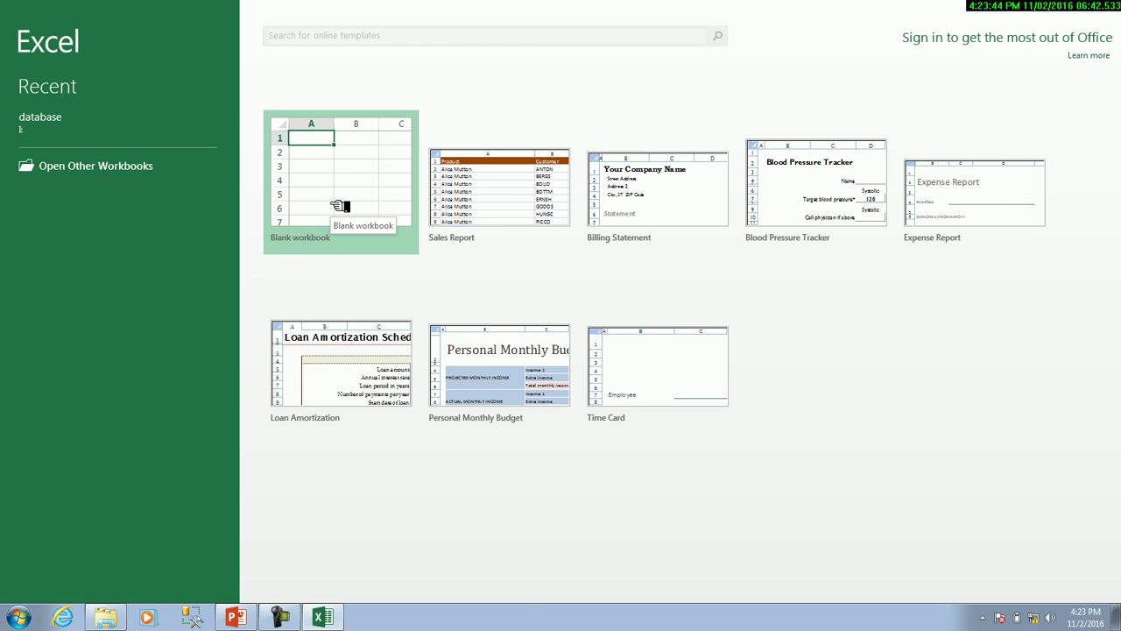
click(340, 206)
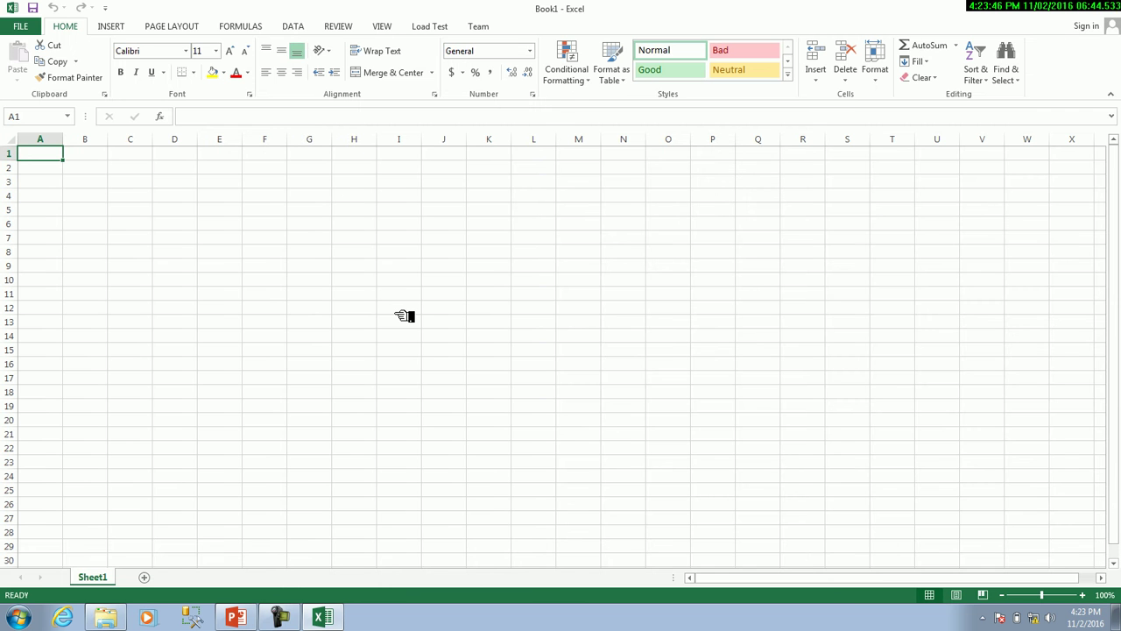
drag(1041, 595, 1045, 595)
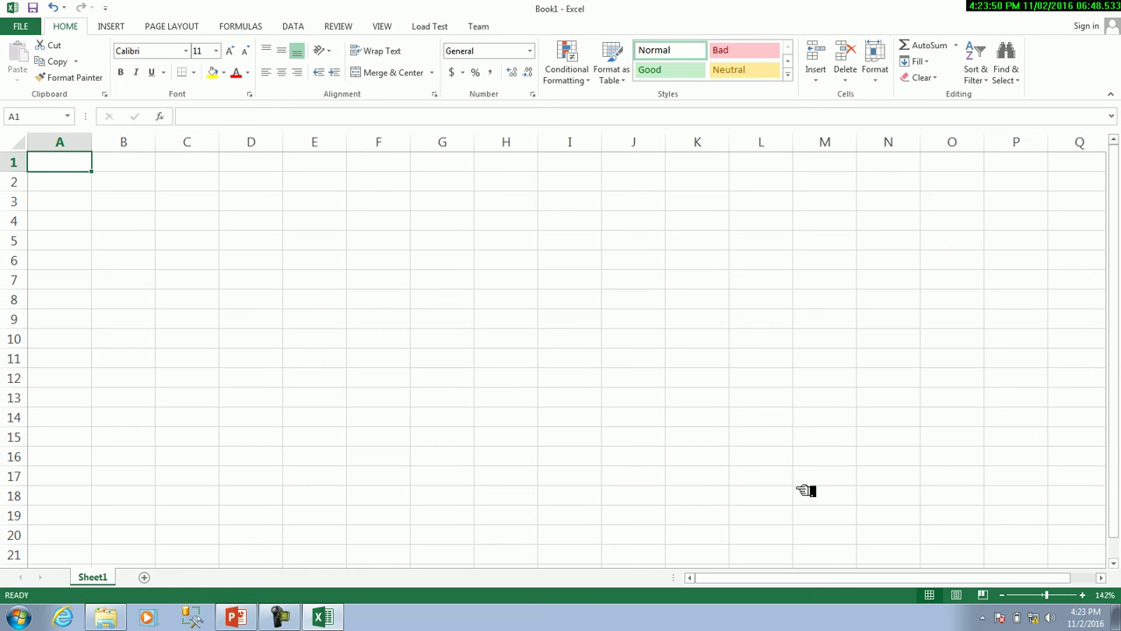
click(457, 254)
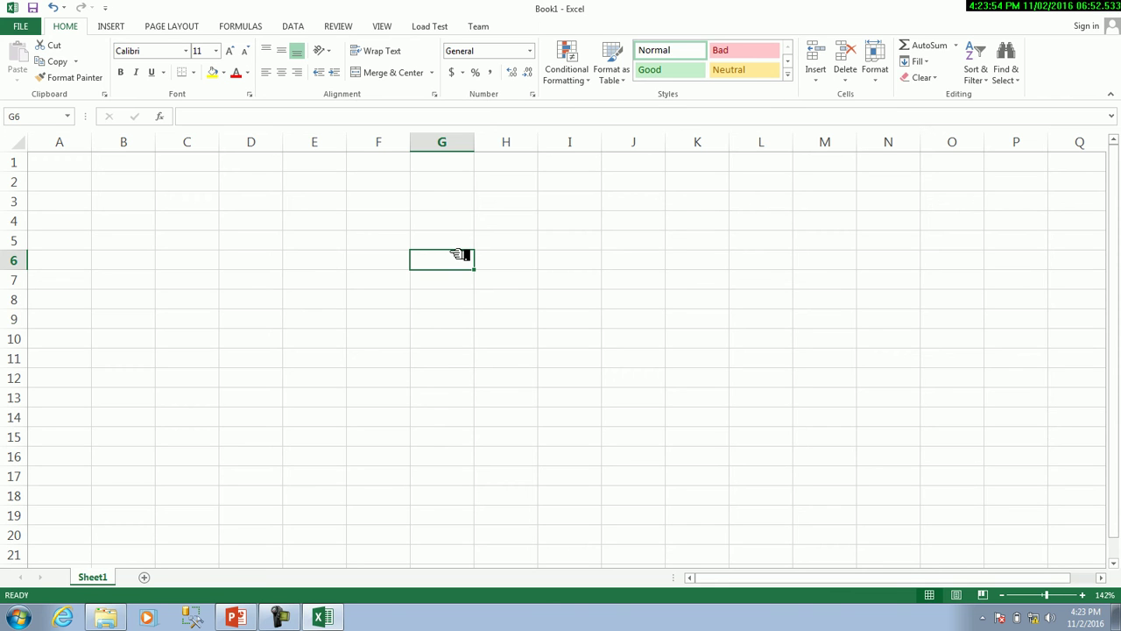
Type name in D2, move it to H3, and fill it down to H13.
click(281, 188)
text(name)
click(325, 277)
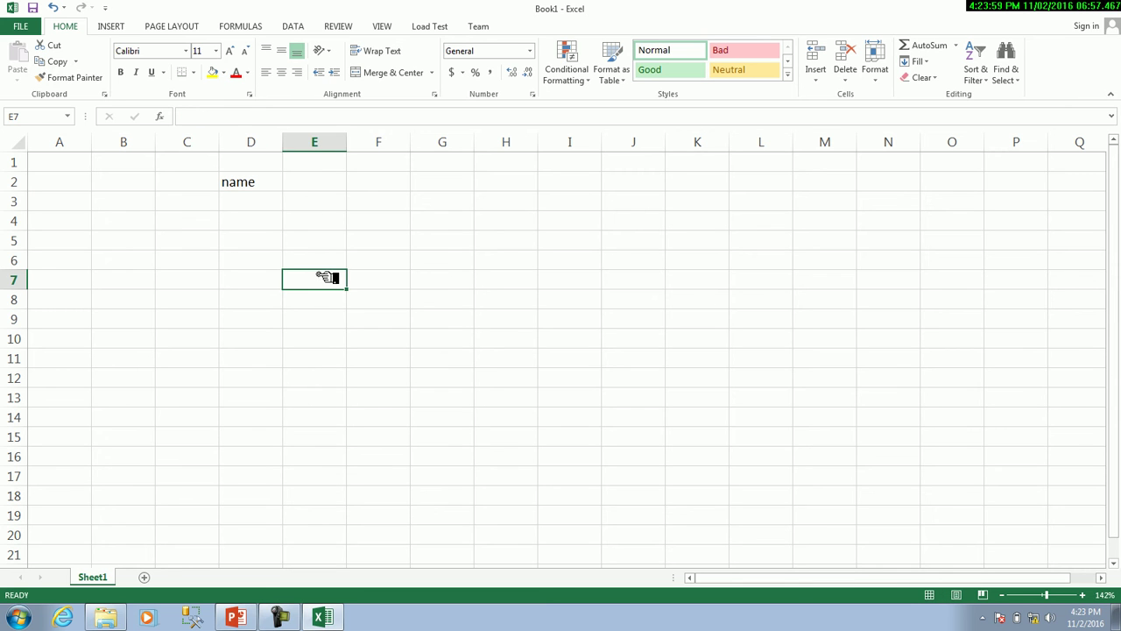
click(438, 285)
click(271, 187)
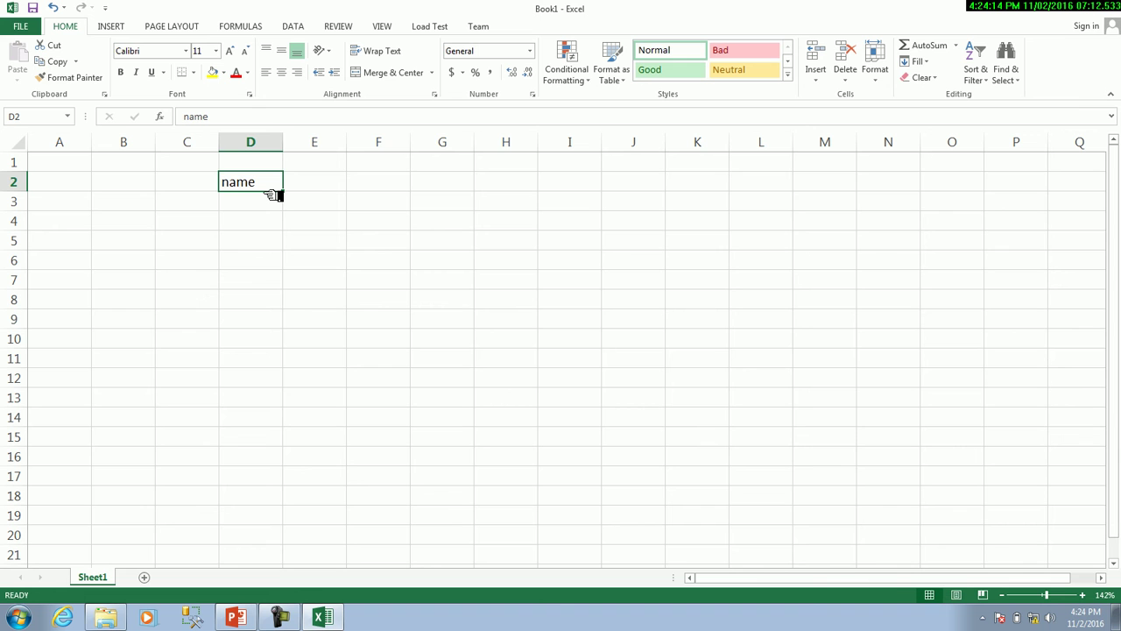
drag(275, 194, 517, 201)
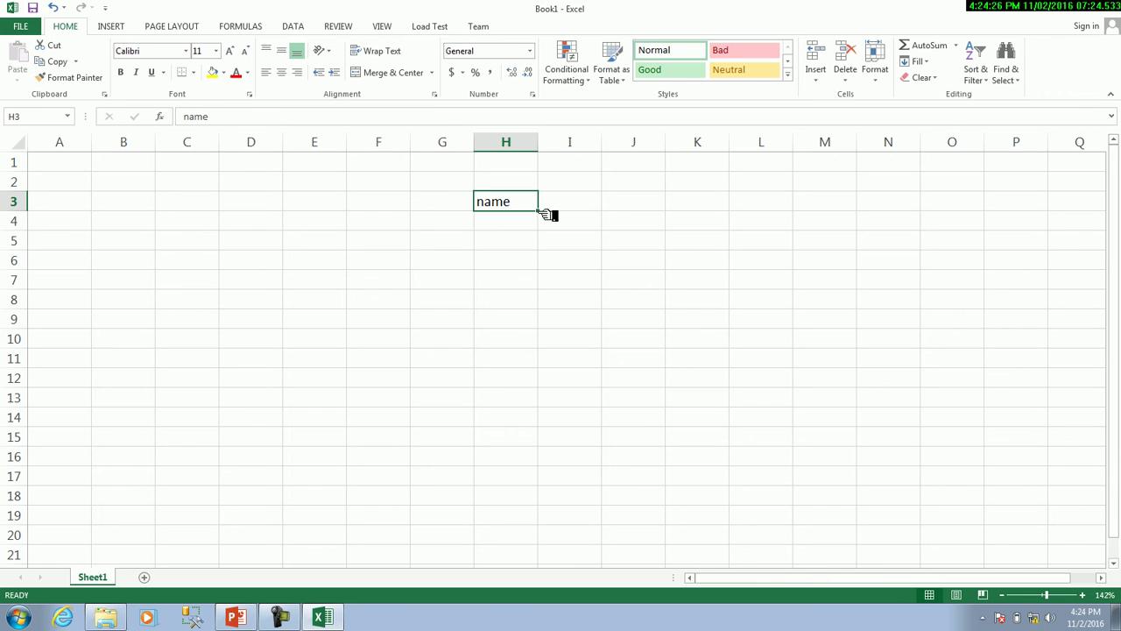
drag(539, 212, 542, 408)
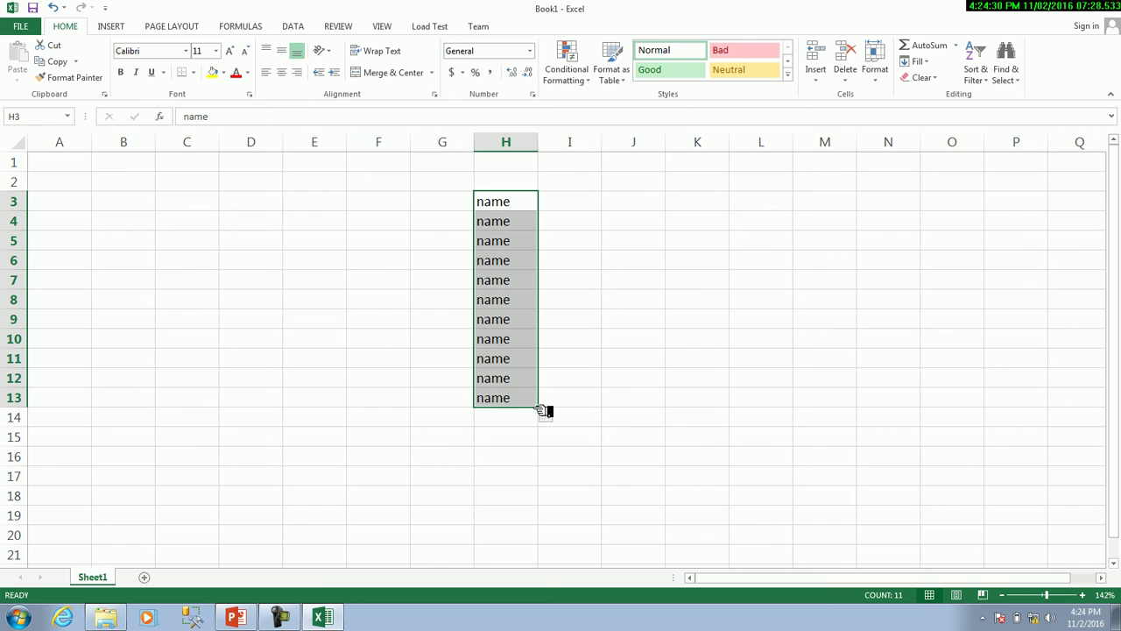
Begin typing sat into cell D2.
click(264, 186)
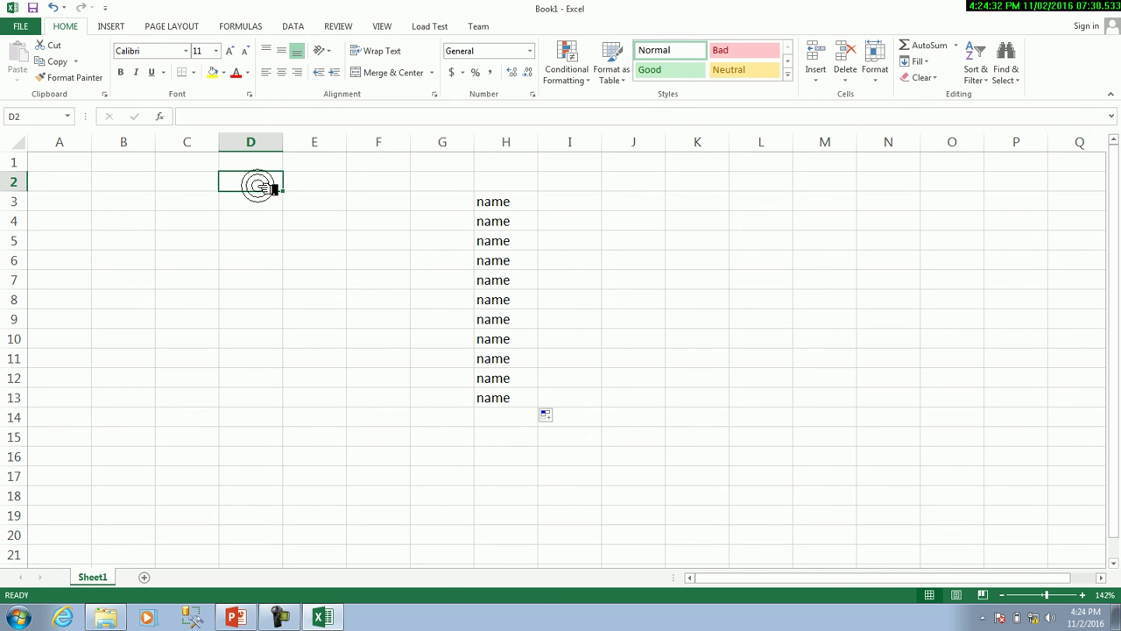
text(sa)
key(BackSpace)
Finish sat in D2 and AutoFill the weekdays down to wed in D6.
text(at)
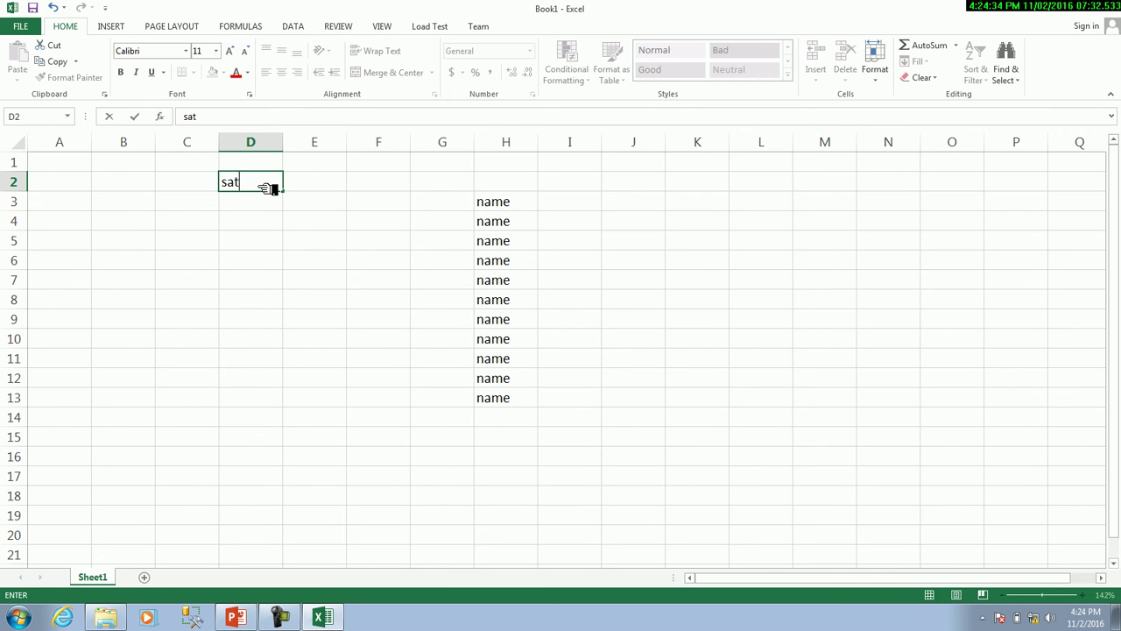
click(260, 228)
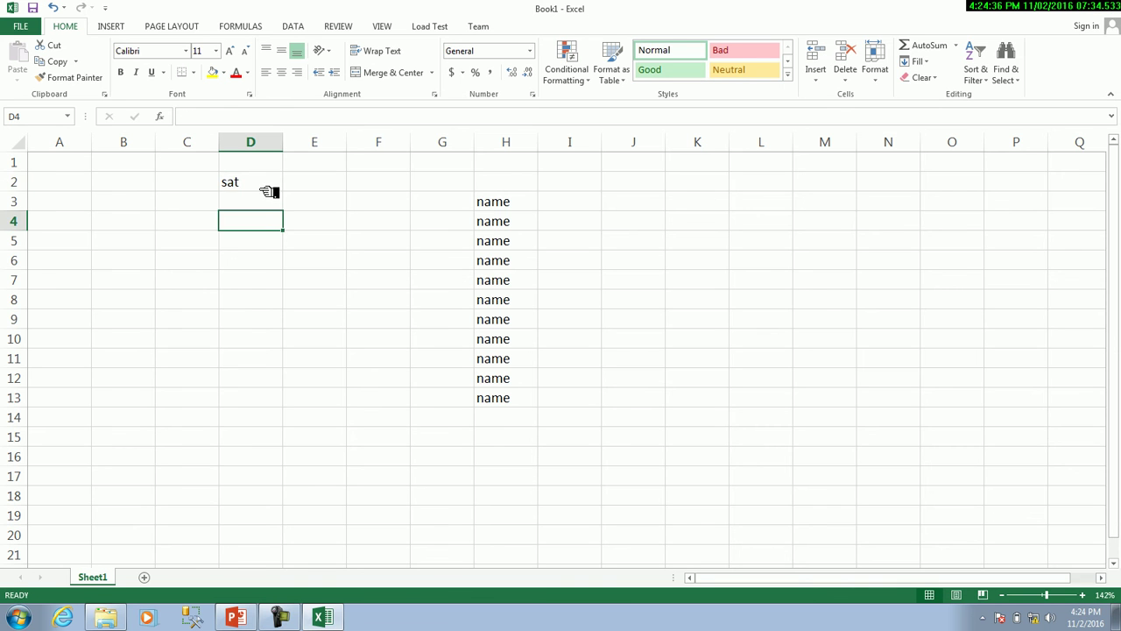
click(264, 189)
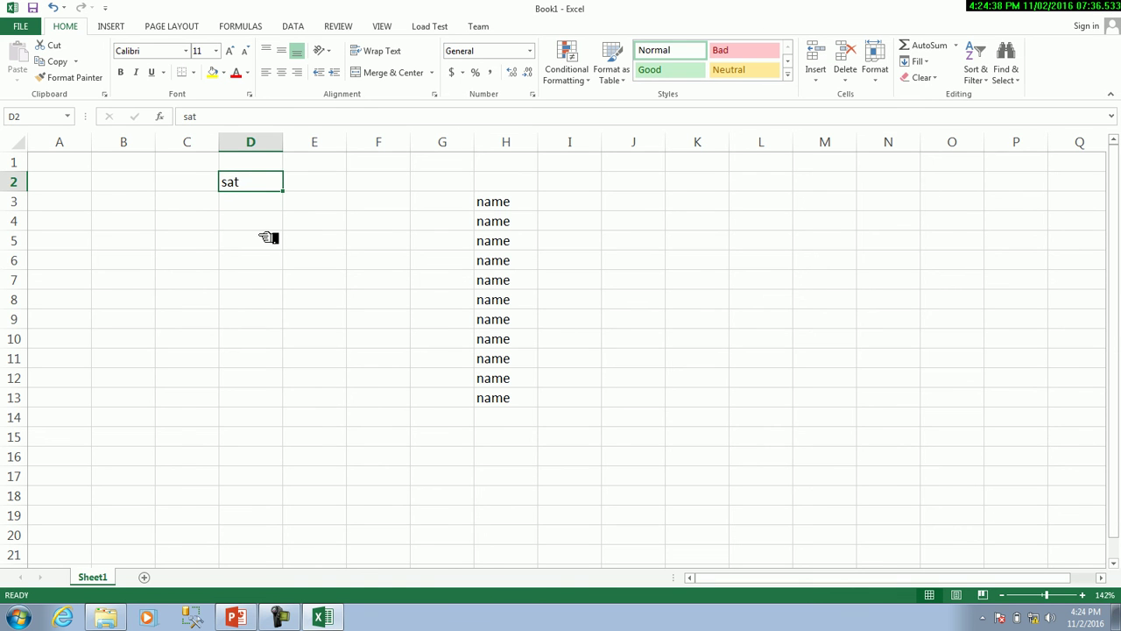
mouse_move(269, 193)
mouse_down()
mouse_move(269, 231)
mouse_move(215, 157)
mouse_up()
click(247, 276)
click(250, 190)
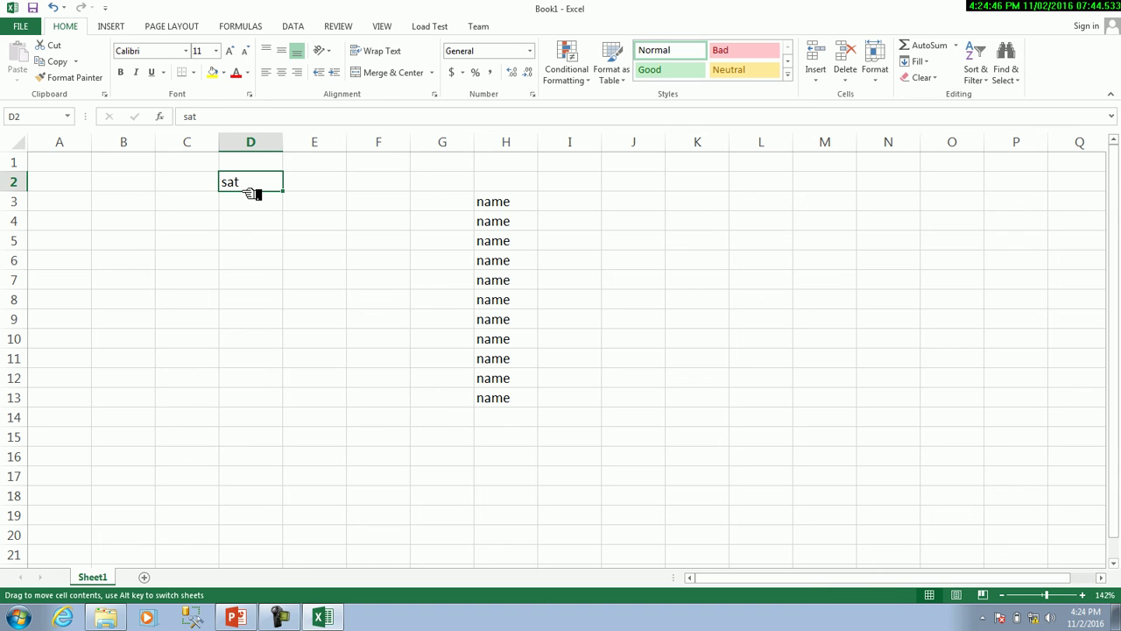
mouse_move(252, 193)
mouse_down()
mouse_move(291, 195)
mouse_move(289, 268)
mouse_up()
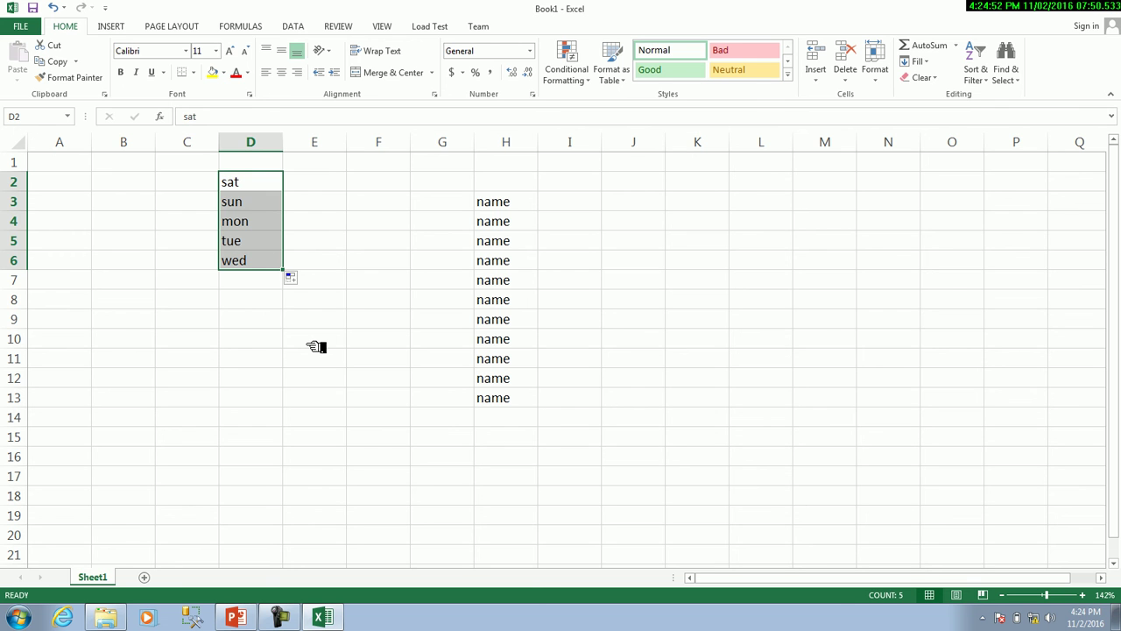
Enter jan in E2, fill months down to may in E6, then select D2:H16.
click(321, 182)
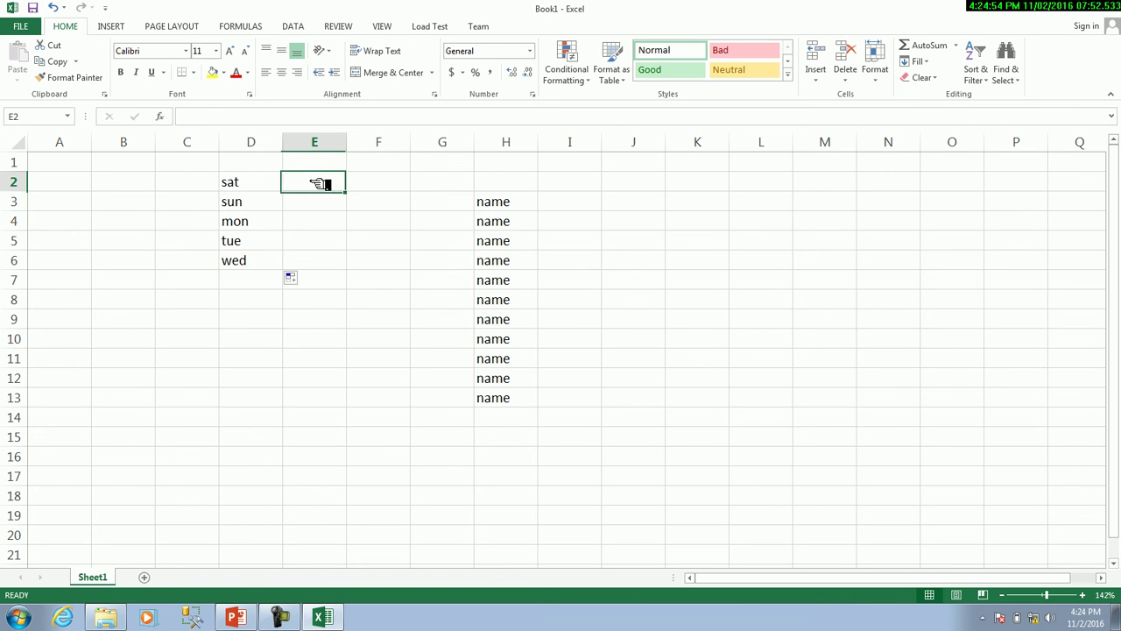
text(jan)
click(321, 203)
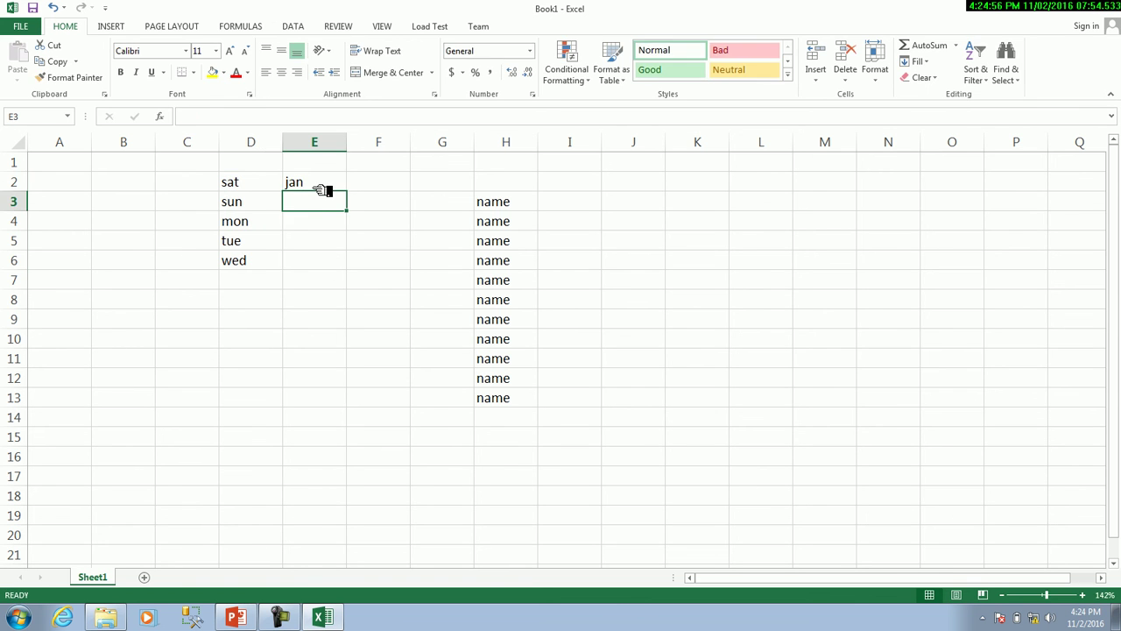
click(320, 184)
drag(347, 191, 354, 267)
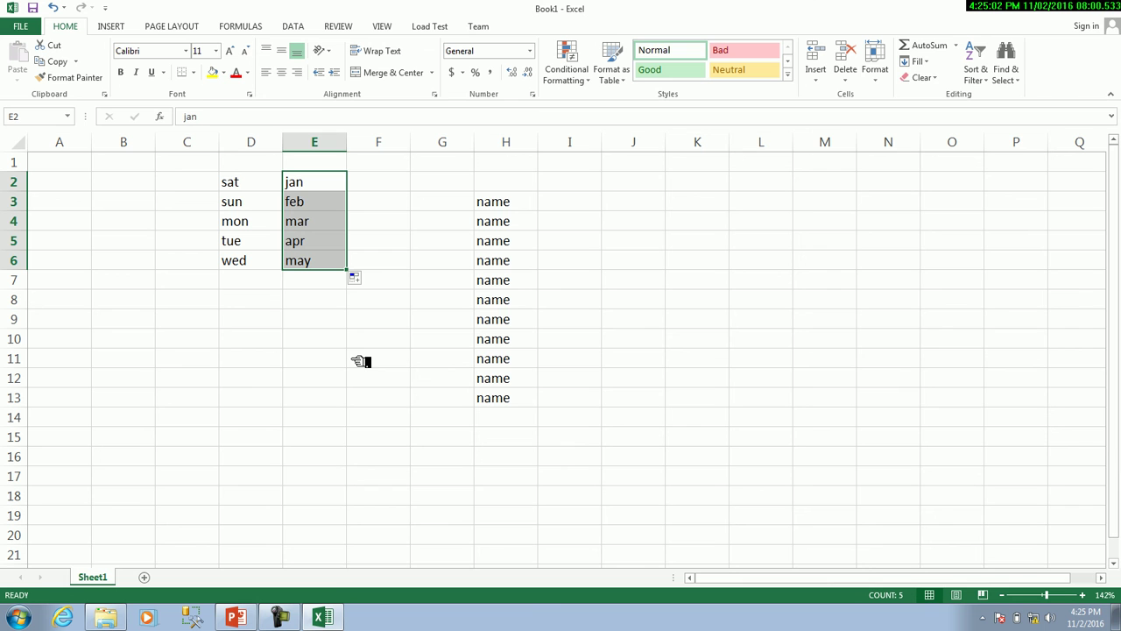
click(218, 220)
mouse_move(241, 182)
mouse_down()
mouse_move(530, 442)
mouse_move(537, 464)
mouse_up()
Clear the selected entries and insert today's date, 11/2/2016, into C2.
key(Delete)
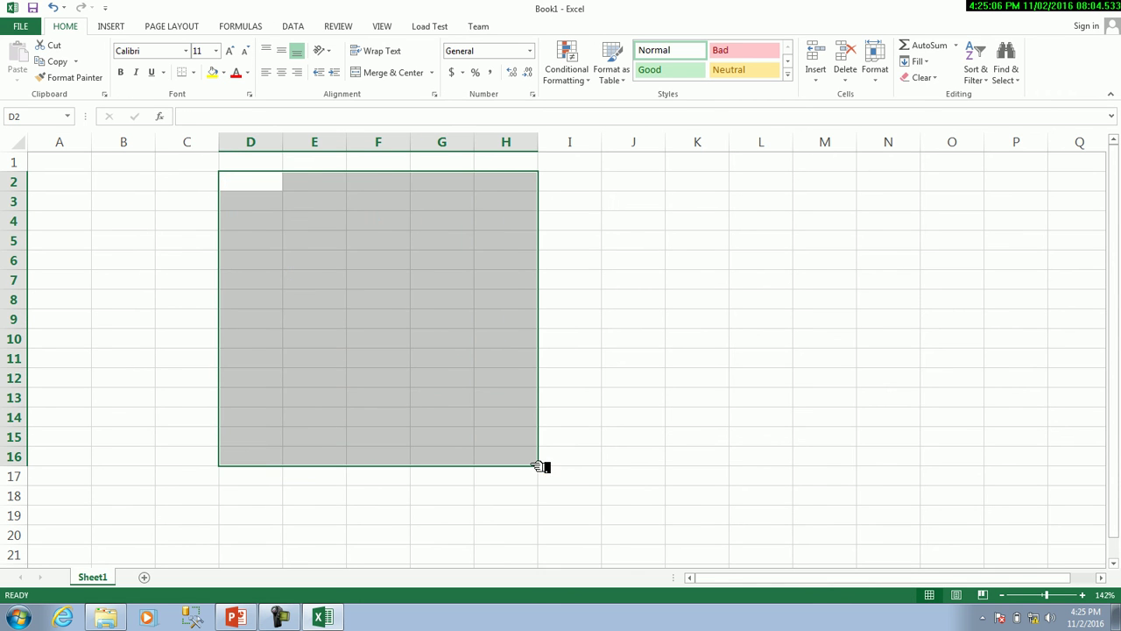
click(214, 185)
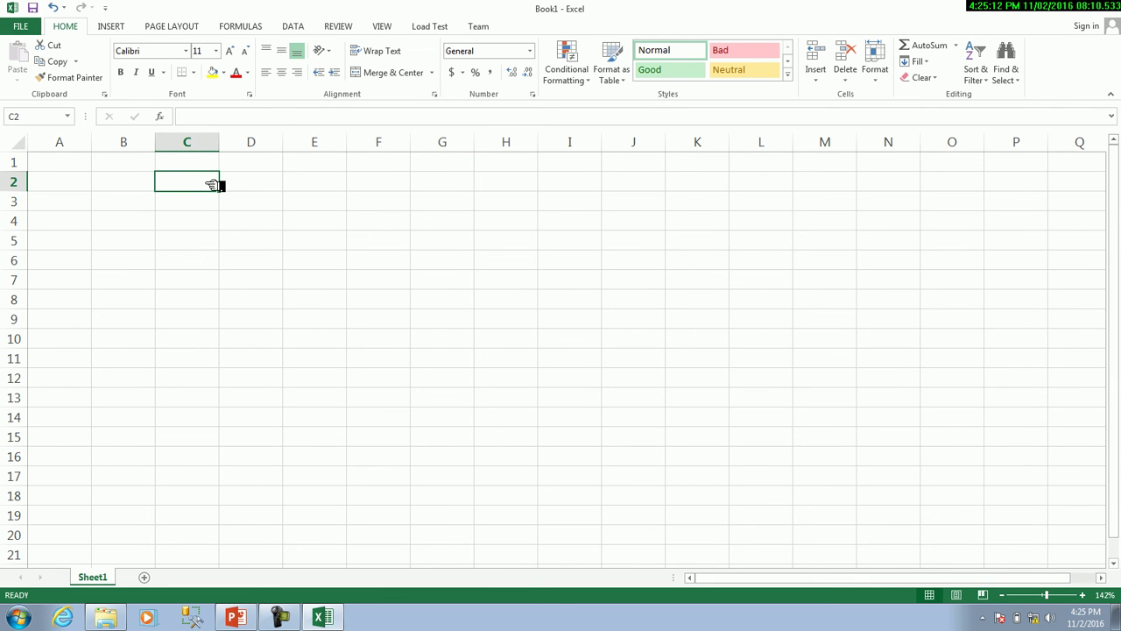
key(ctrl+t)
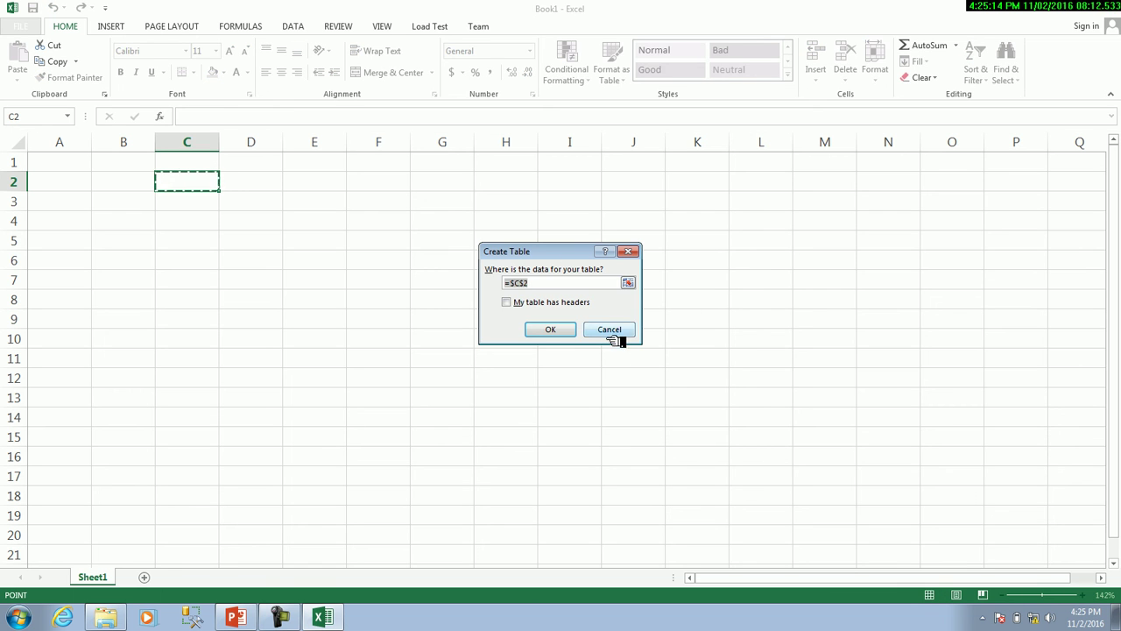
click(609, 329)
text(;)
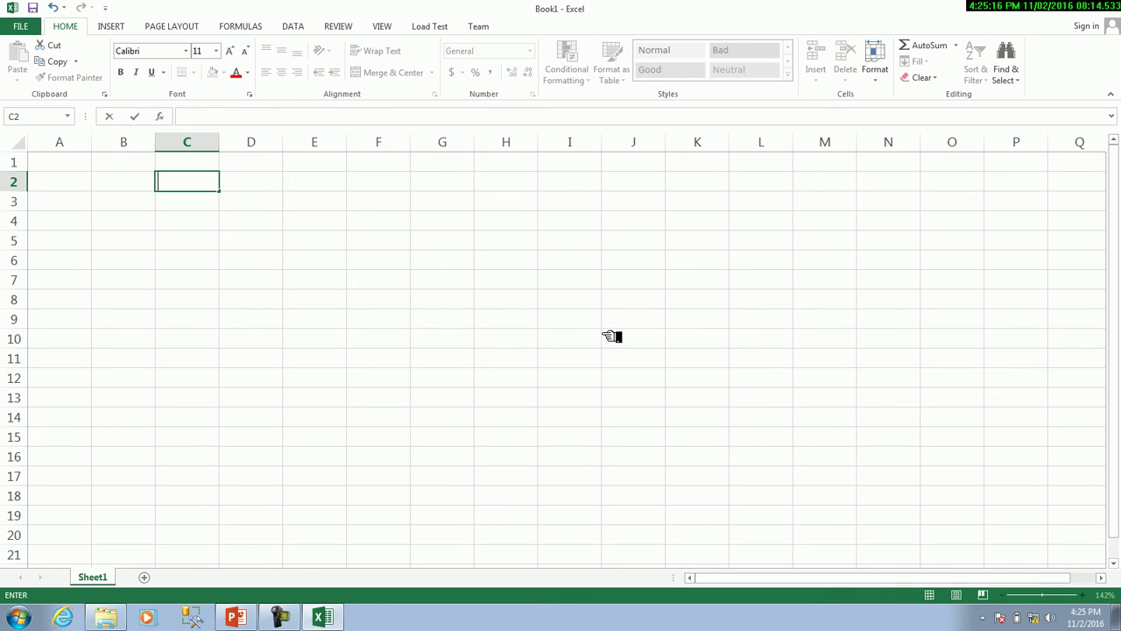
key(BackSpace)
key(ctrl+semicolon)
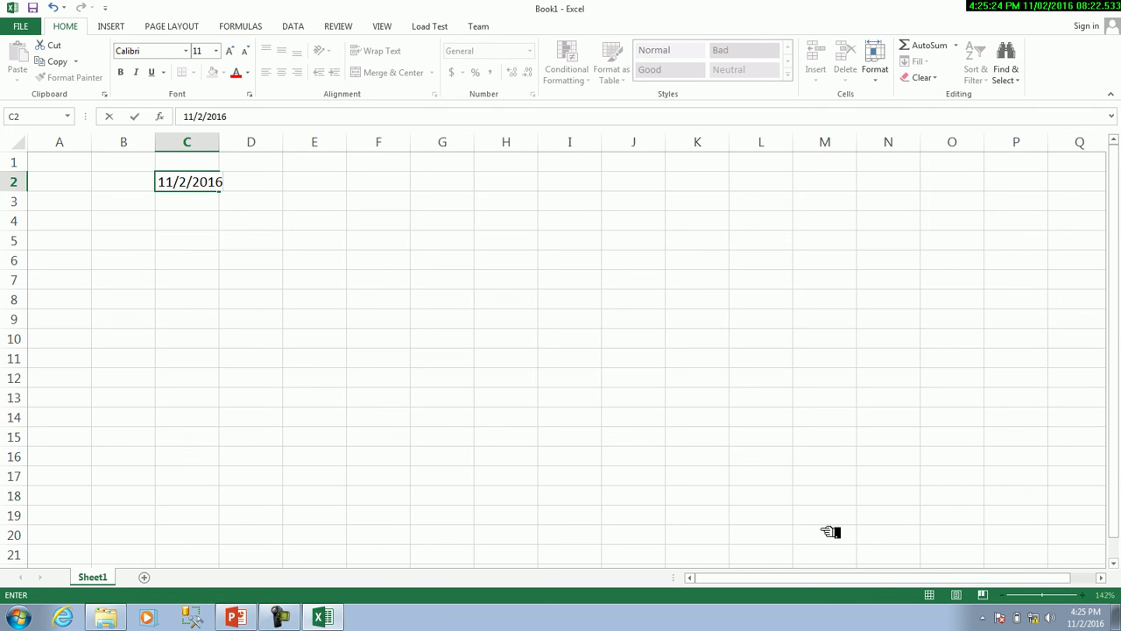
key(Return)
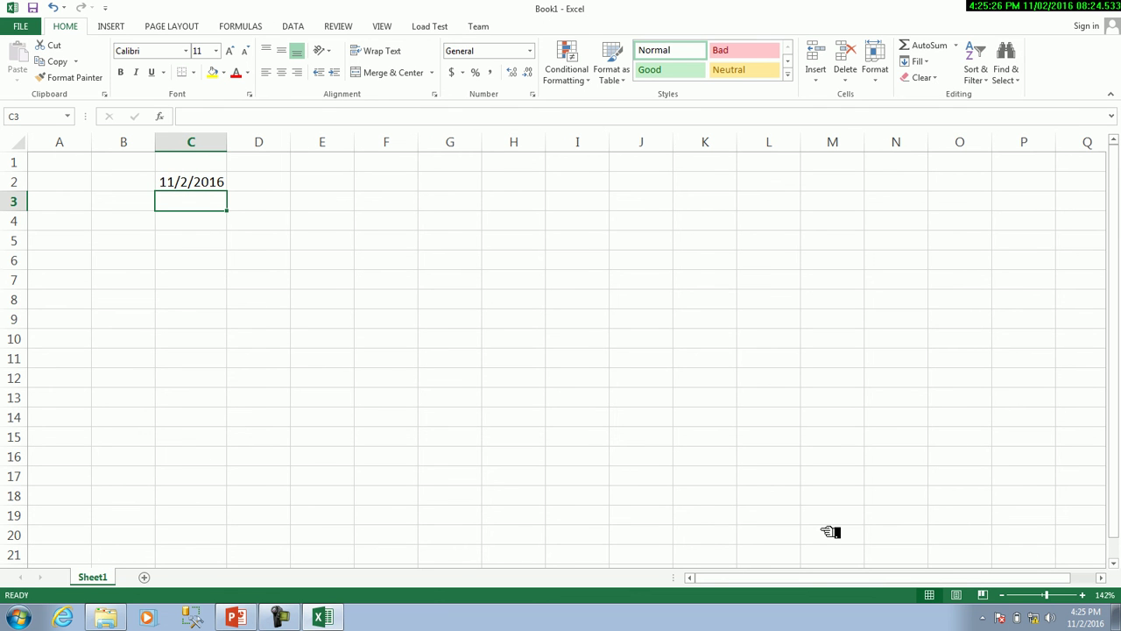
Insert the current time, 4:25 PM, into C3 with Ctrl+Shift+;.
key(ctrl+shift+semicolon)
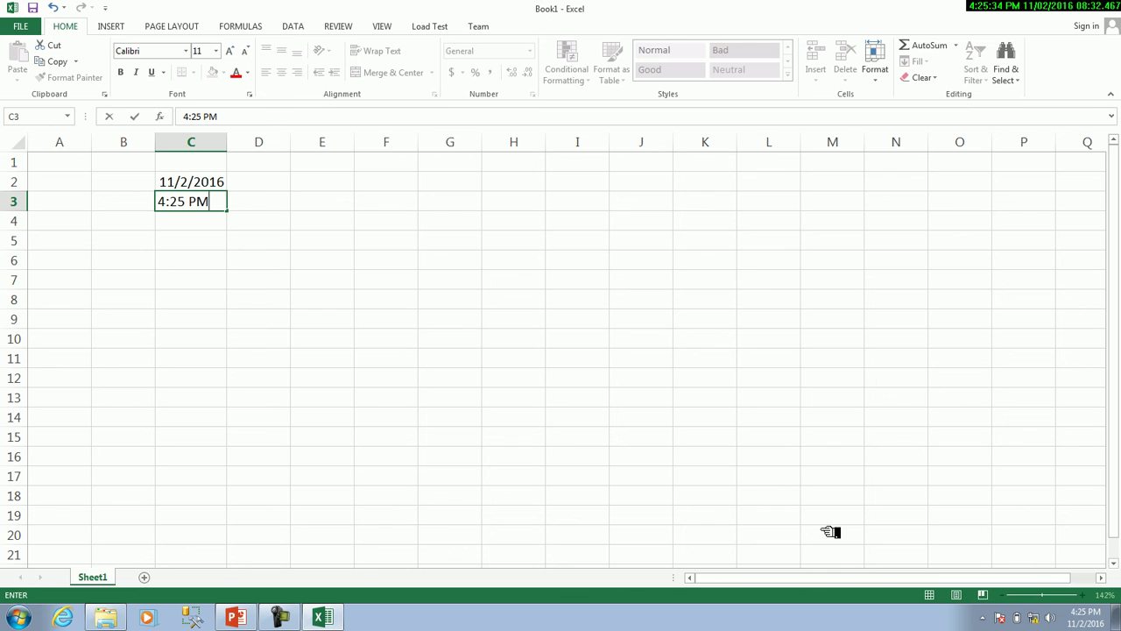
key(Return)
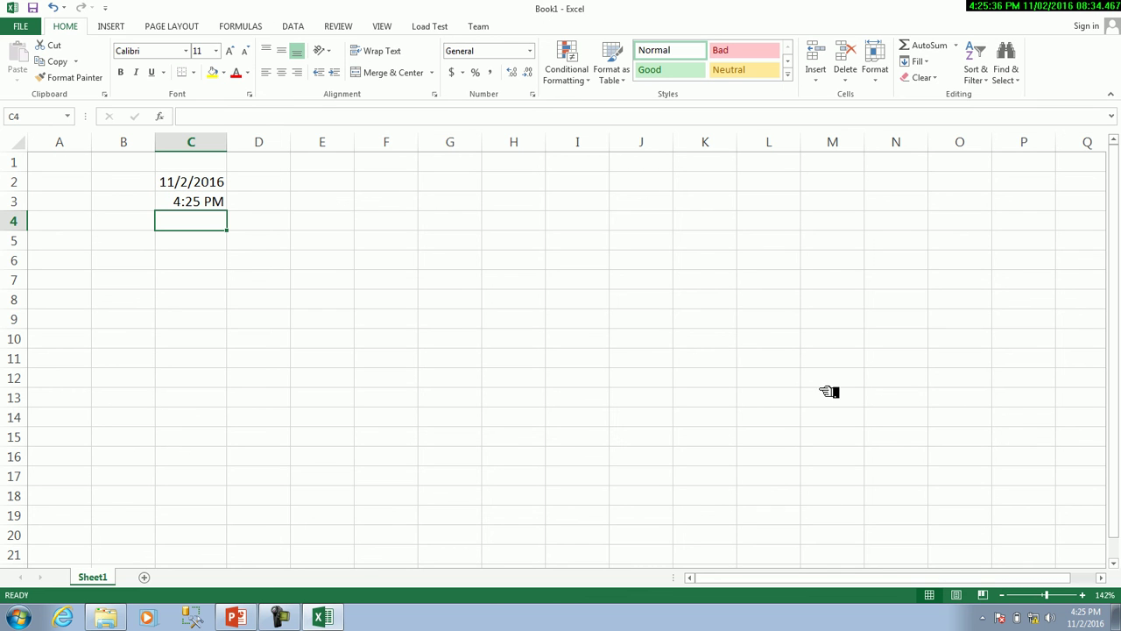
click(331, 183)
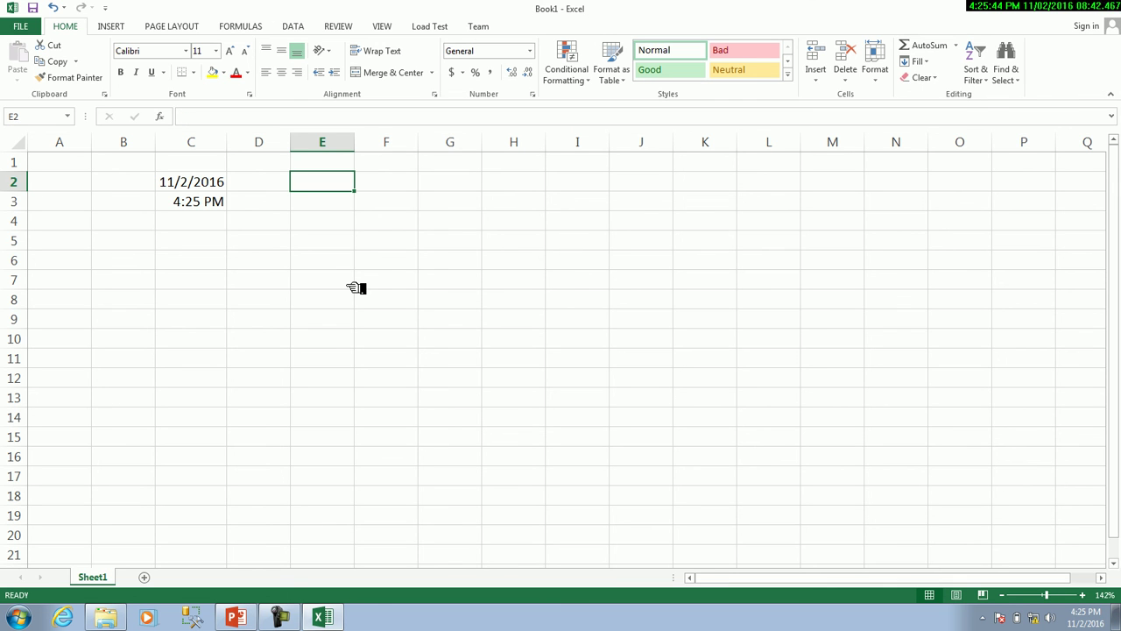
Type 1/1 and 1/2 into E2 and E3, giving dates 1-Jan and 2-Jan.
text(1/1)
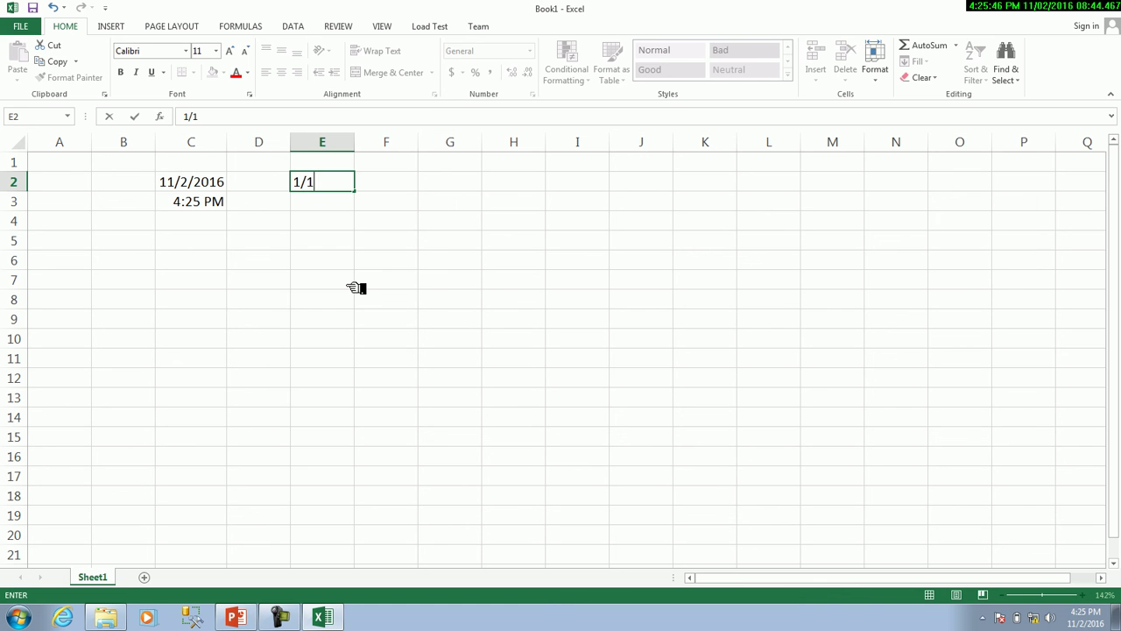
key(Return)
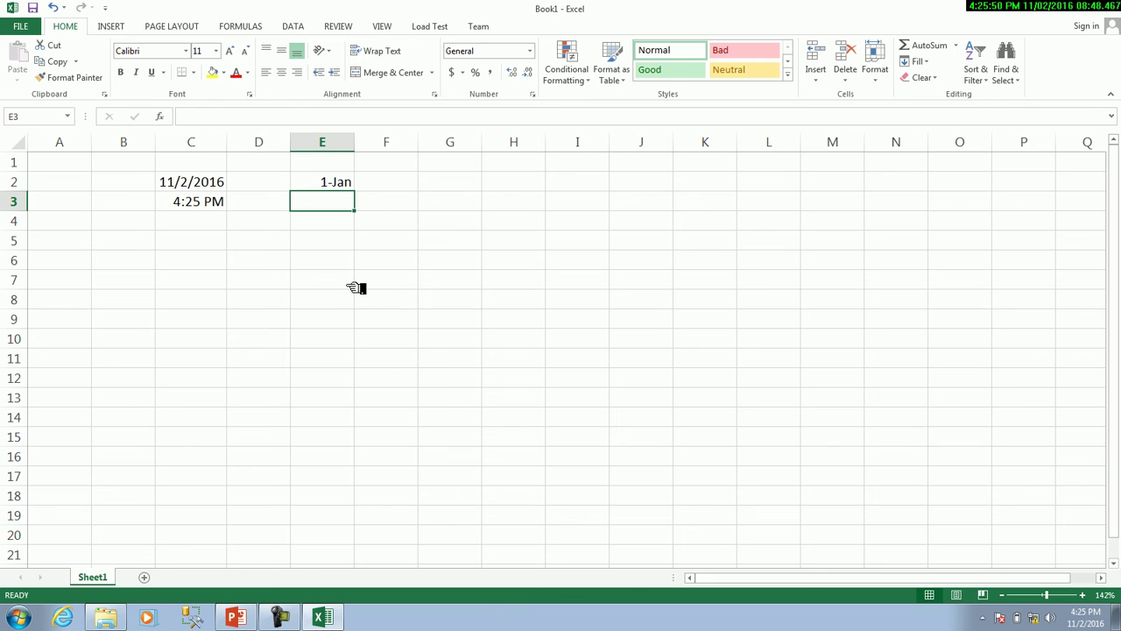
text(1/2)
key(Return)
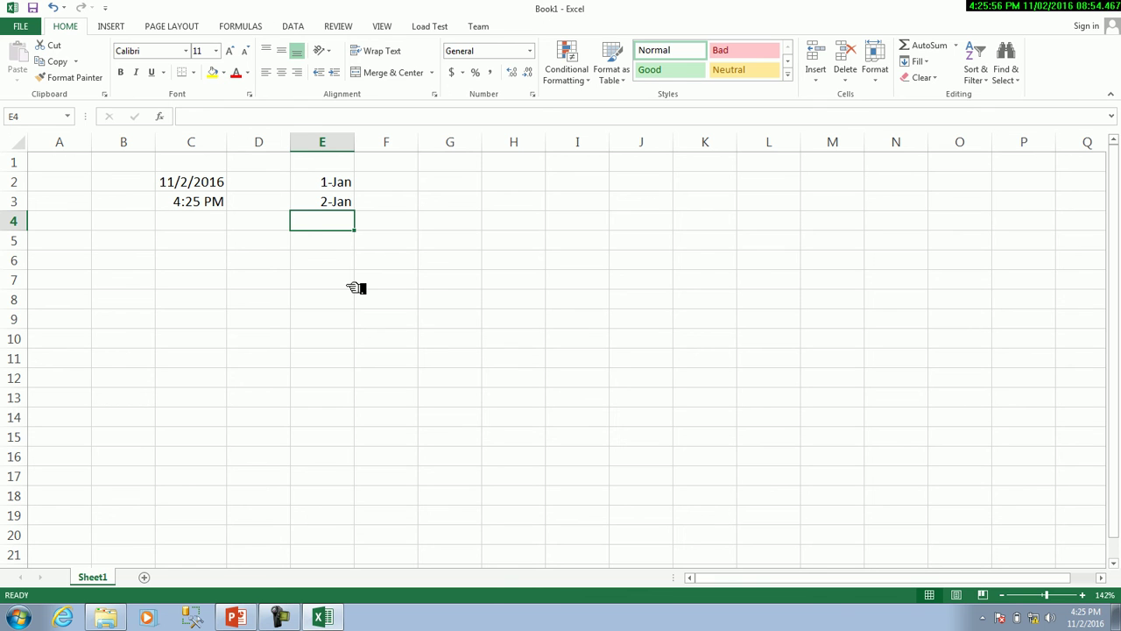
Add 1/3, 2/2 and 12/12 in E4:E6, showing 3-Jan, 2-Feb and 12-Dec.
text(1/2)
key(BackSpace)
text(3)
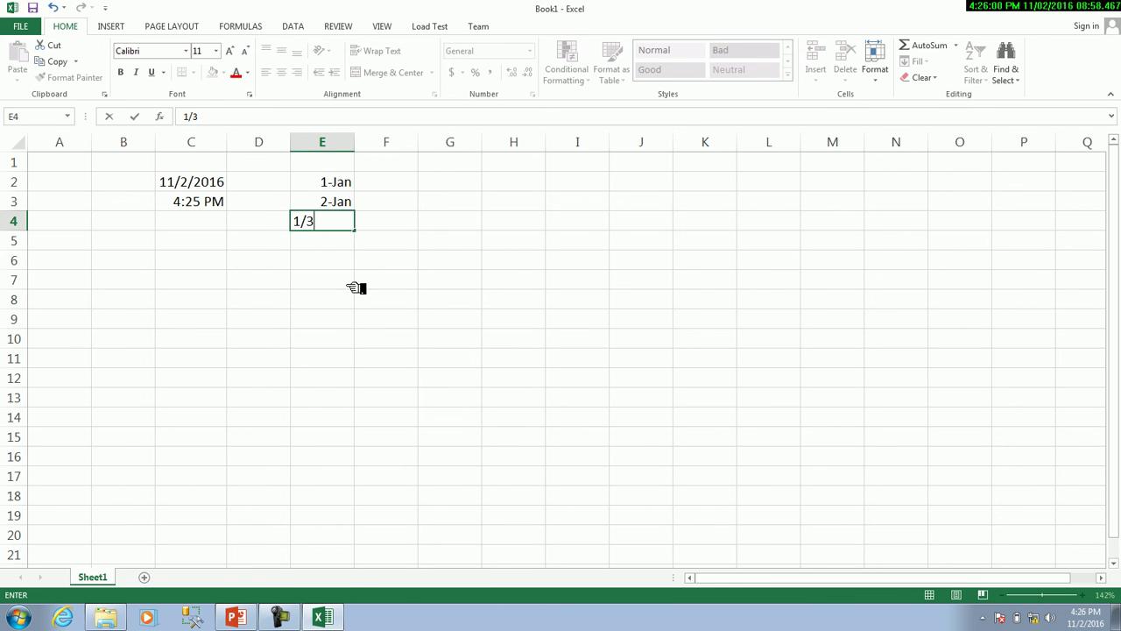
key(Return)
text(2/2)
key(Return)
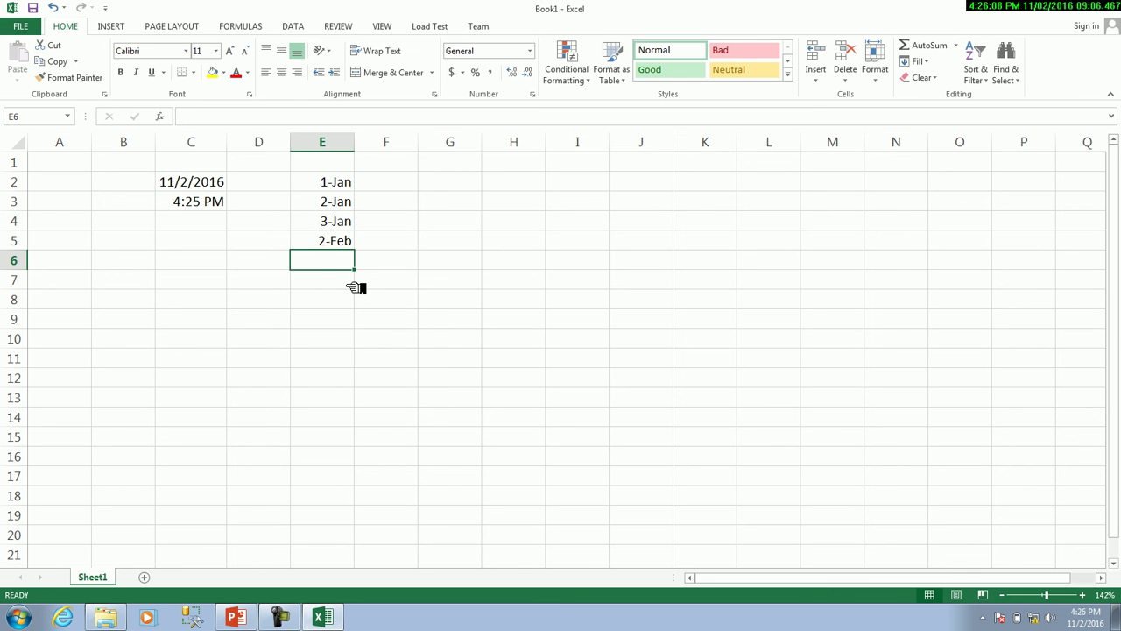
text(12/12)
key(Return)
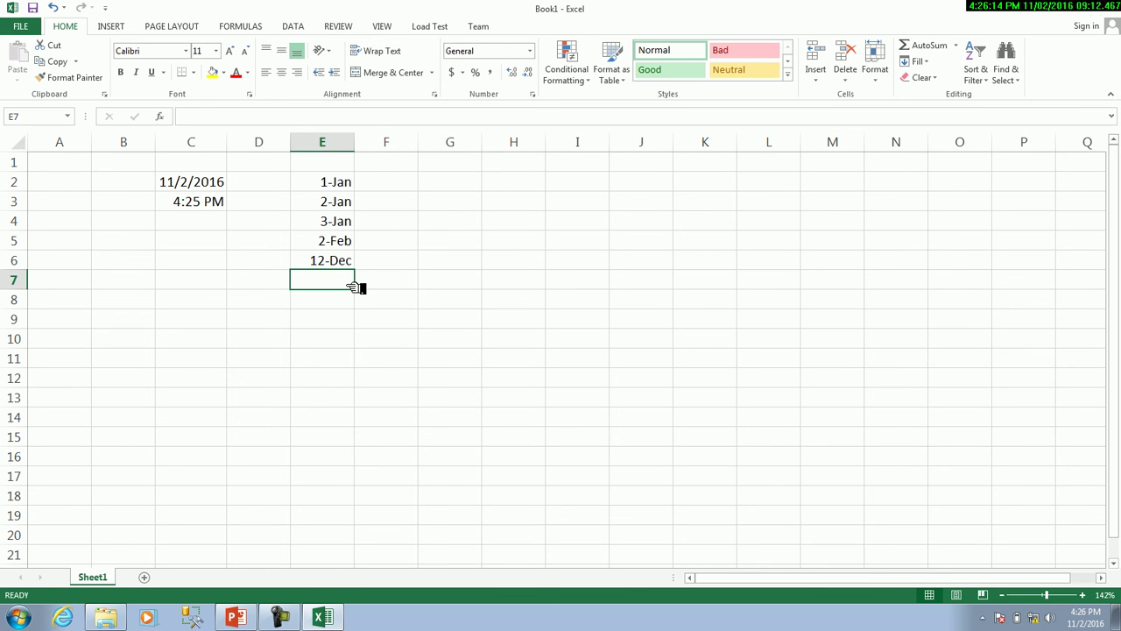
click(410, 182)
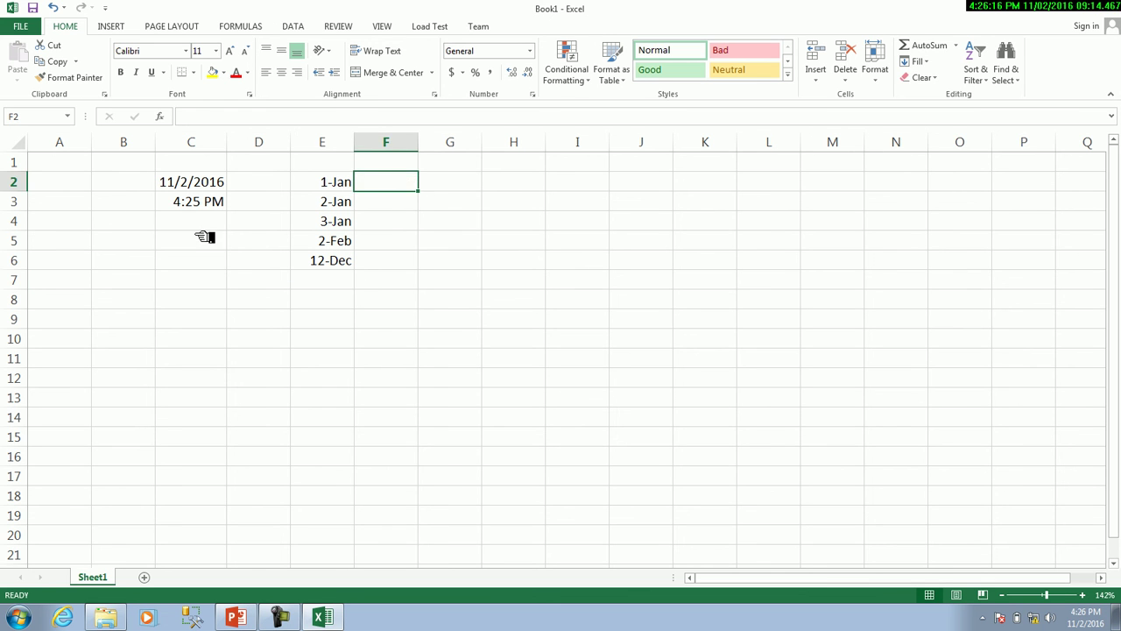
Enter 1 and 2 in A2:A3 and AutoFill the count down to 19 in A20.
click(84, 190)
text(1)
key(Return)
text(2)
key(Return)
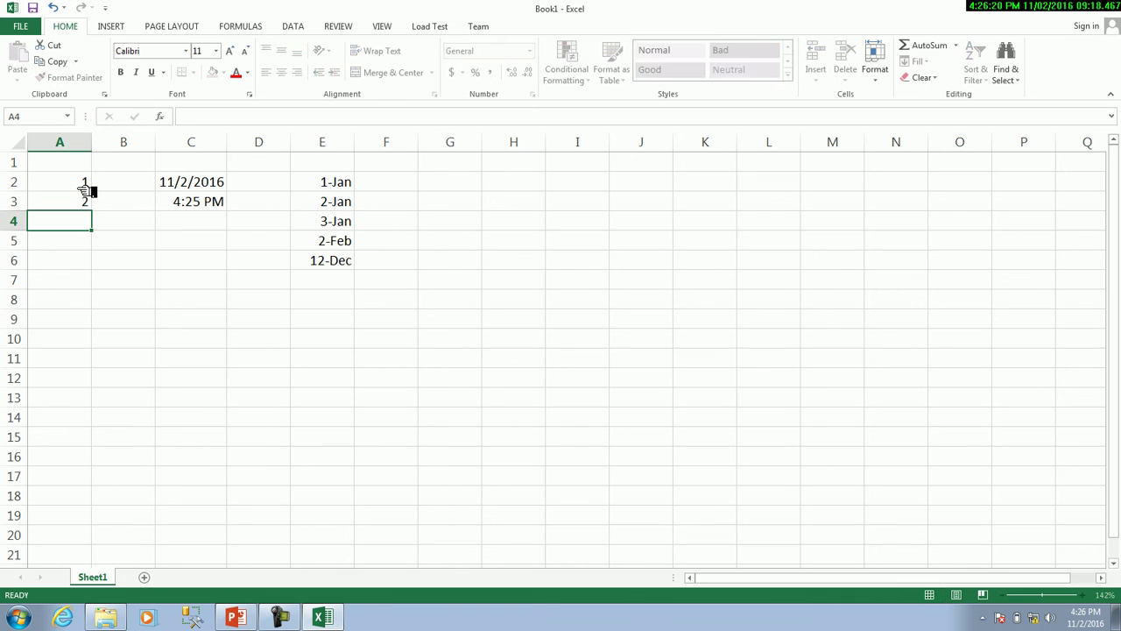
drag(86, 186, 88, 200)
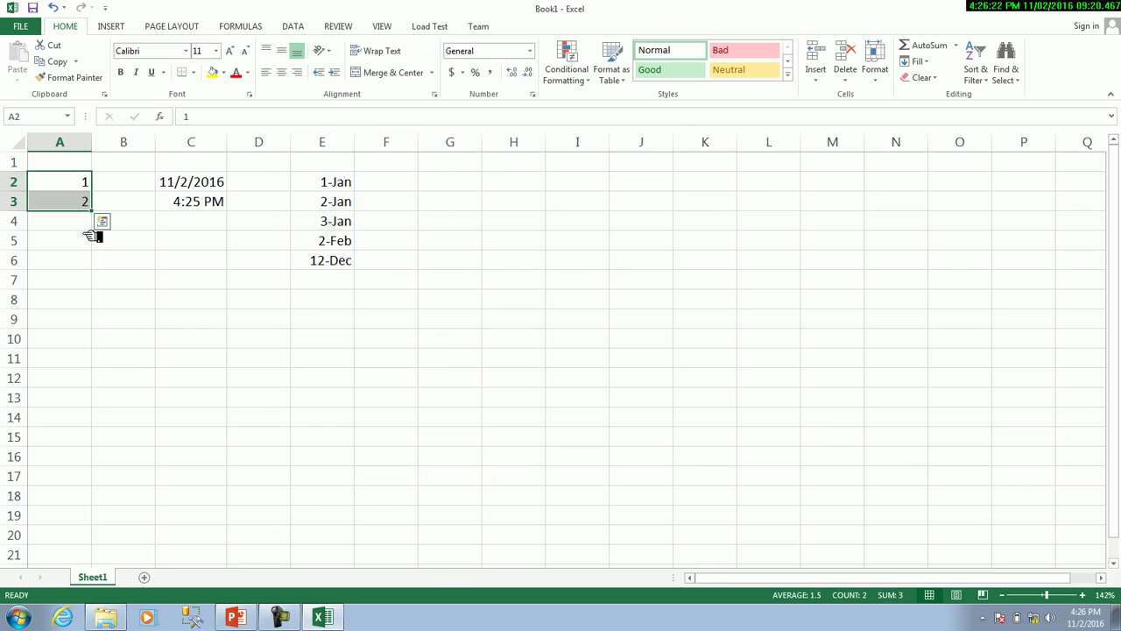
drag(91, 212, 93, 538)
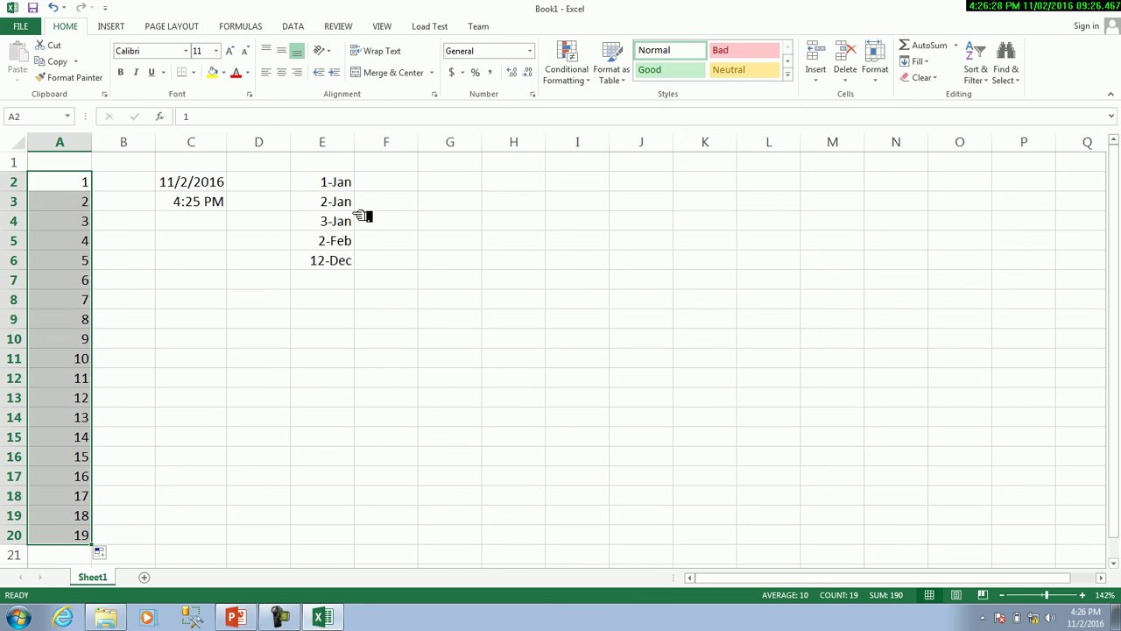
Enter 1 and 3 in F2:F3 and AutoFill odd numbers down to 33 in F18.
click(392, 185)
text(1)
key(Return)
text(3)
key(Return)
click(394, 186)
drag(396, 186, 414, 514)
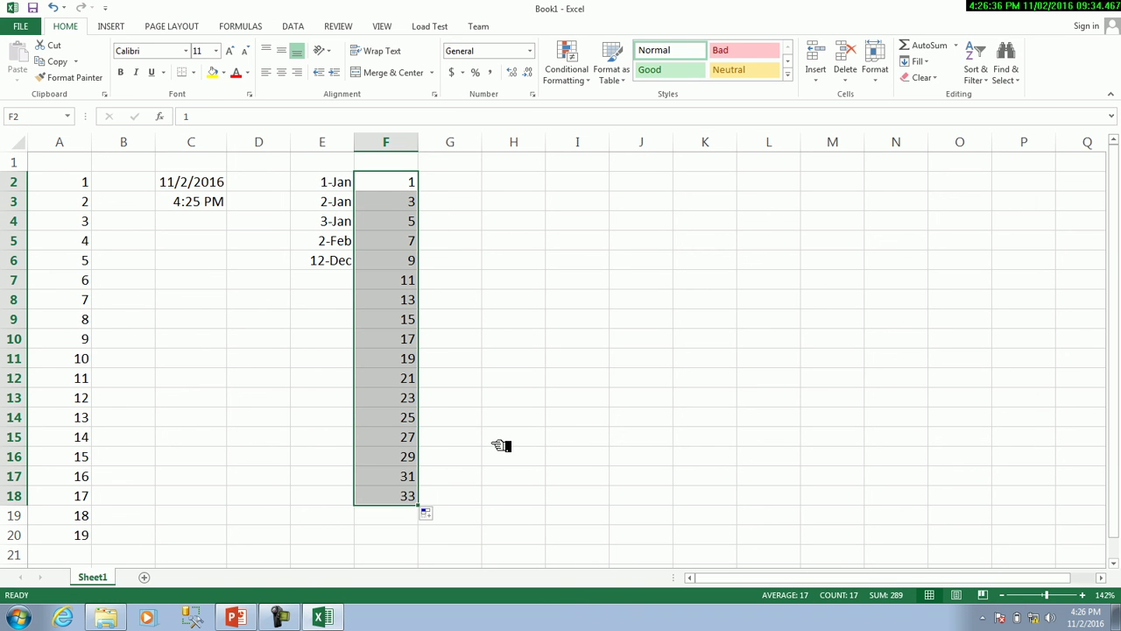
click(463, 181)
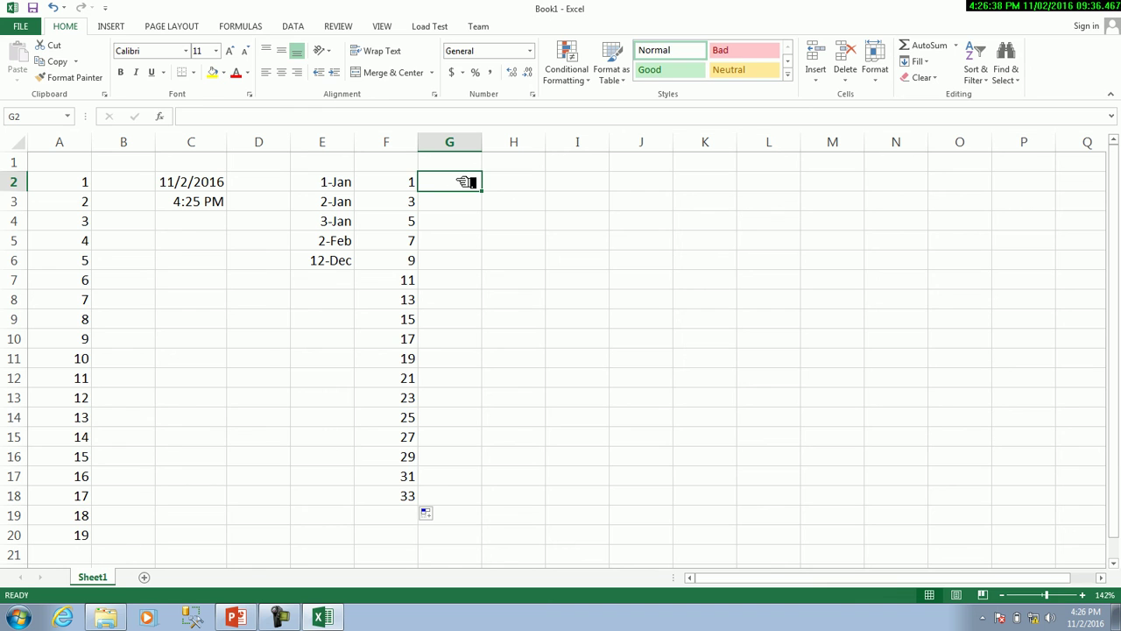
Enter 2 and 4 in G2:G3 and AutoFill even numbers down to 38 in G20.
key(Down)
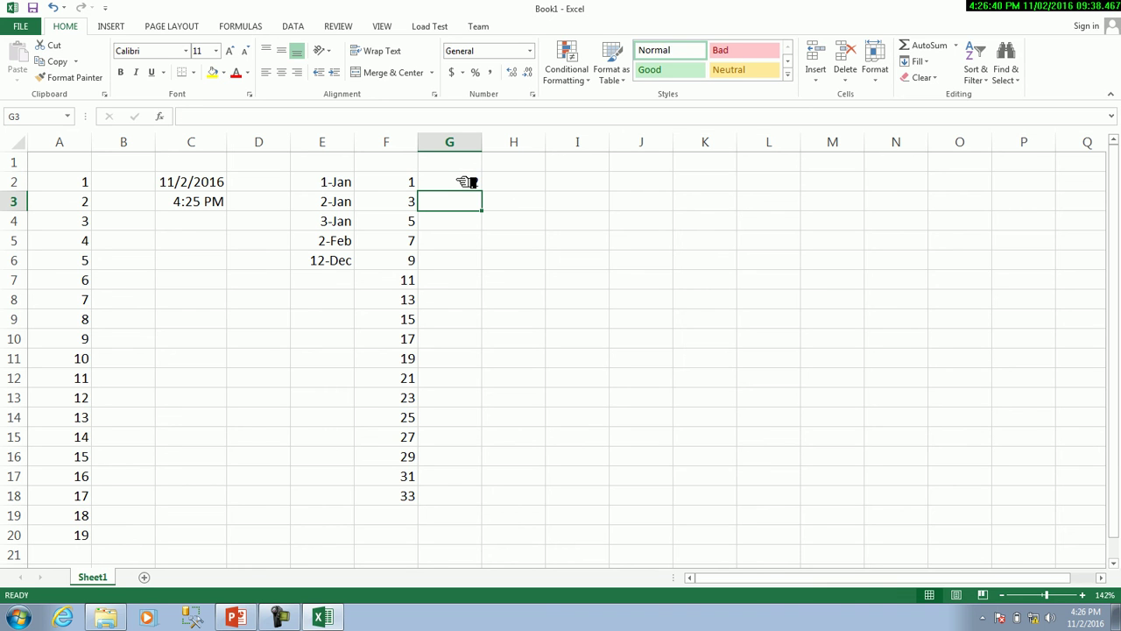
text(2)
key(BackSpace)
text(4)
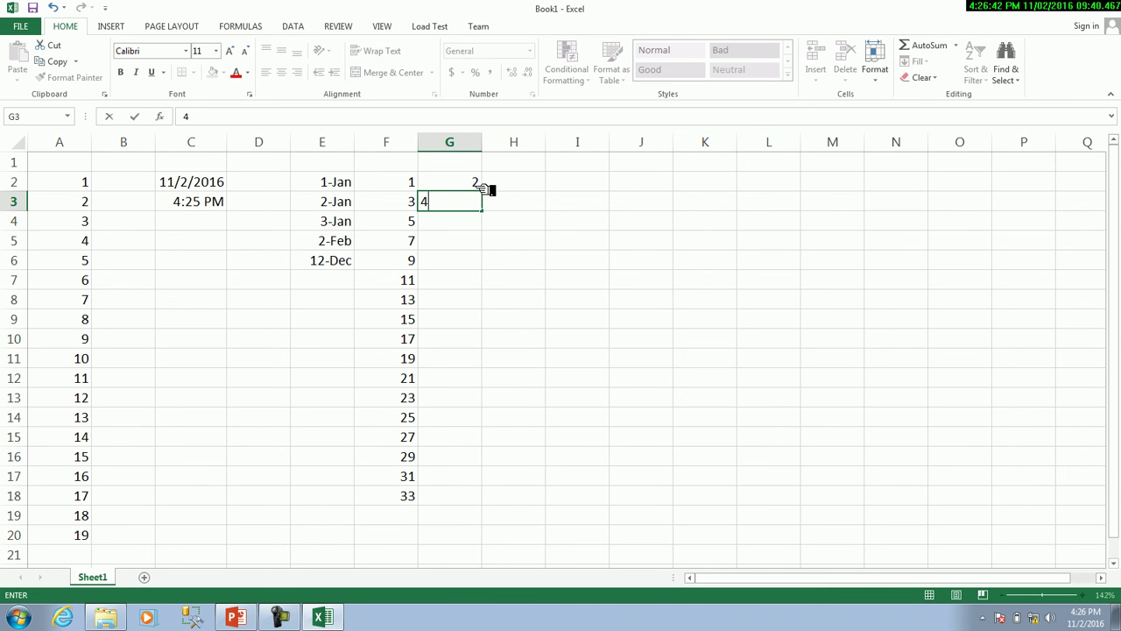
click(504, 198)
drag(477, 182, 483, 536)
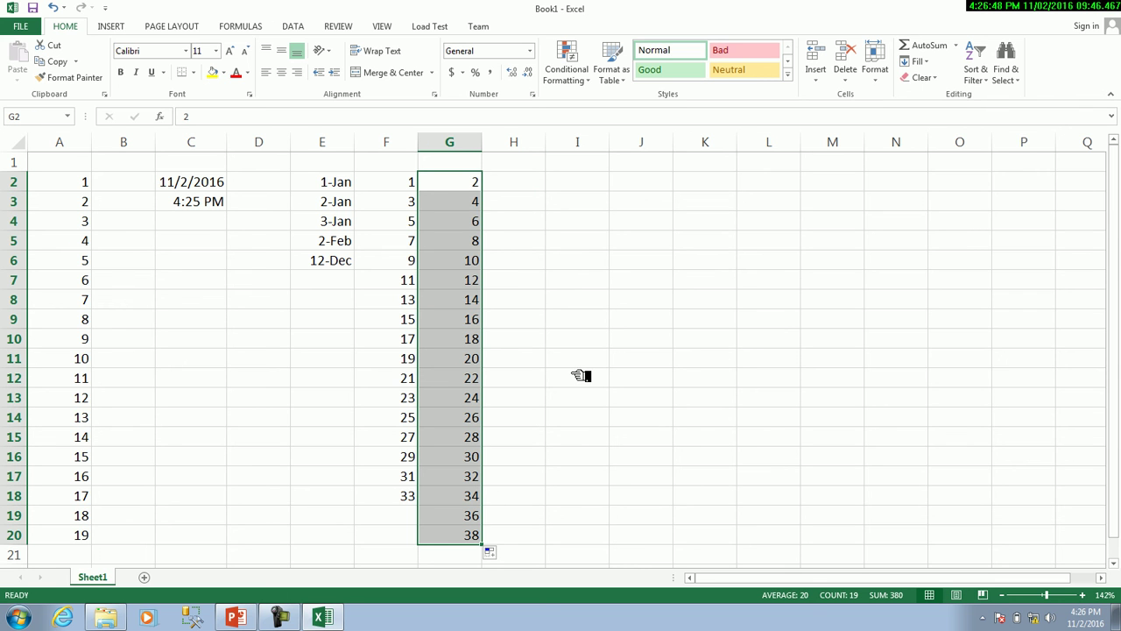
click(561, 246)
Copy 2 and 4 across rows 2–3 to column O, and 4 down columns H and I.
click(488, 182)
drag(488, 183, 978, 183)
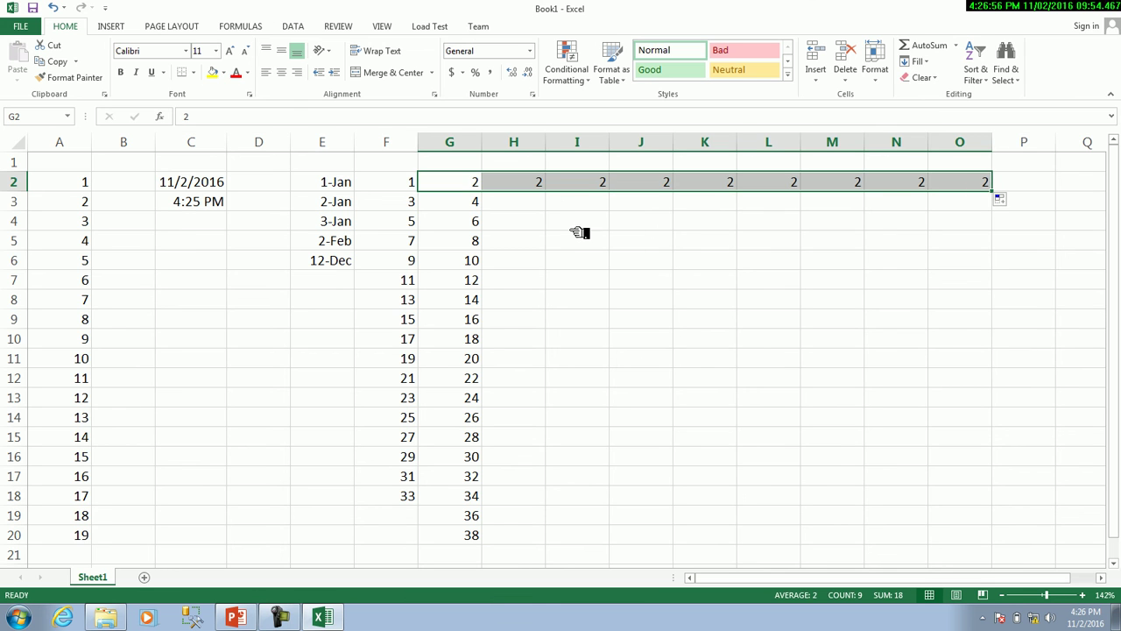
click(480, 203)
drag(481, 204, 973, 175)
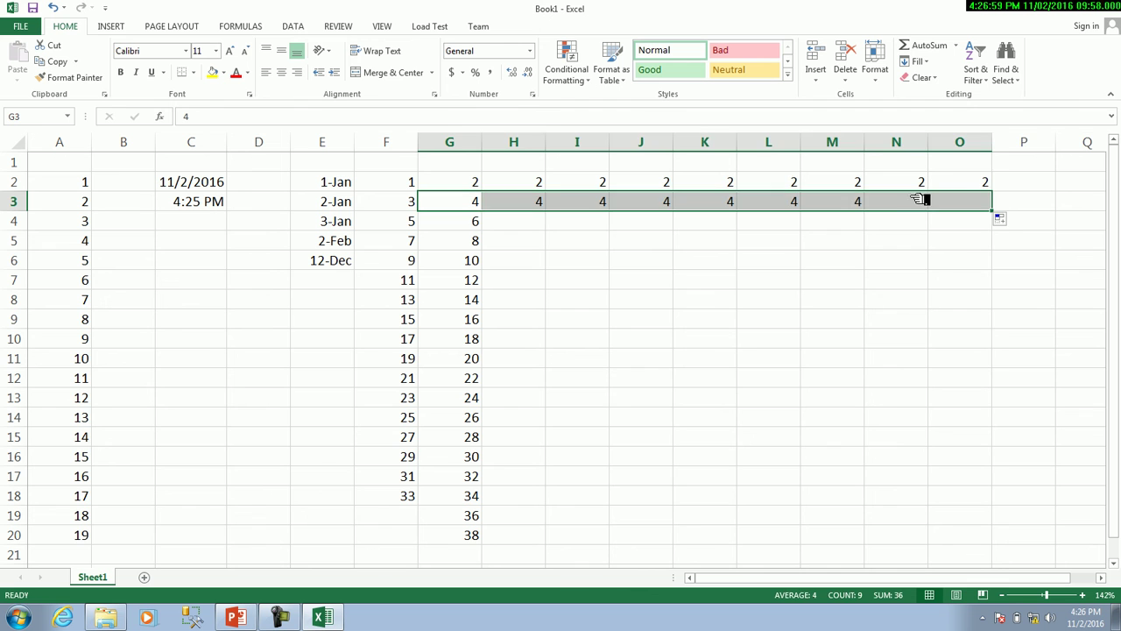
click(544, 204)
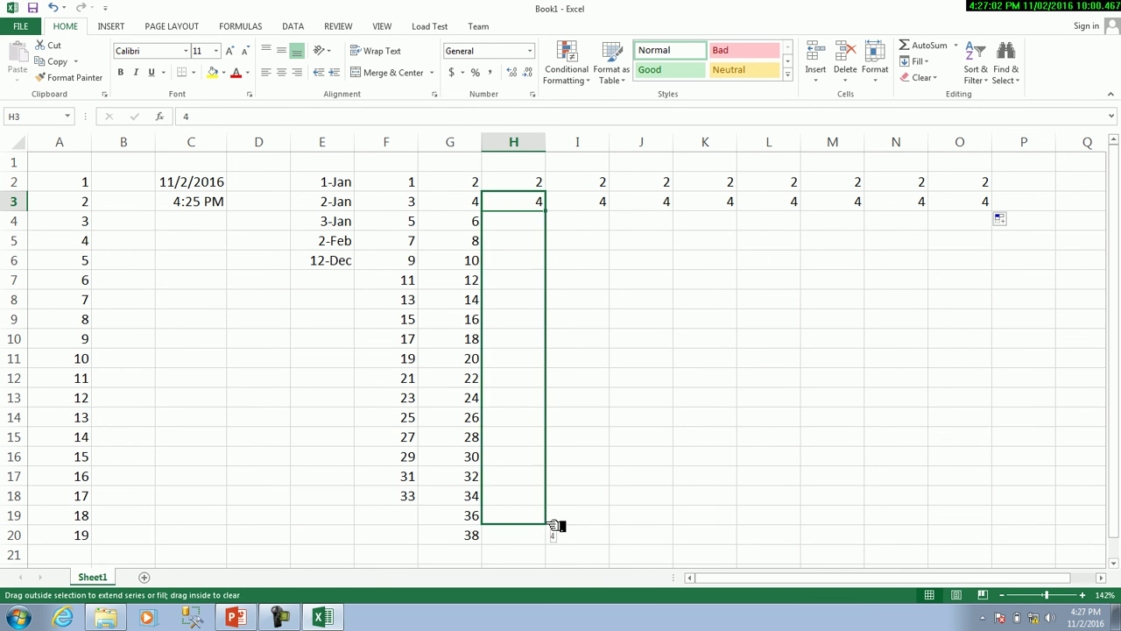
drag(562, 314, 554, 522)
click(611, 203)
drag(609, 211, 692, 474)
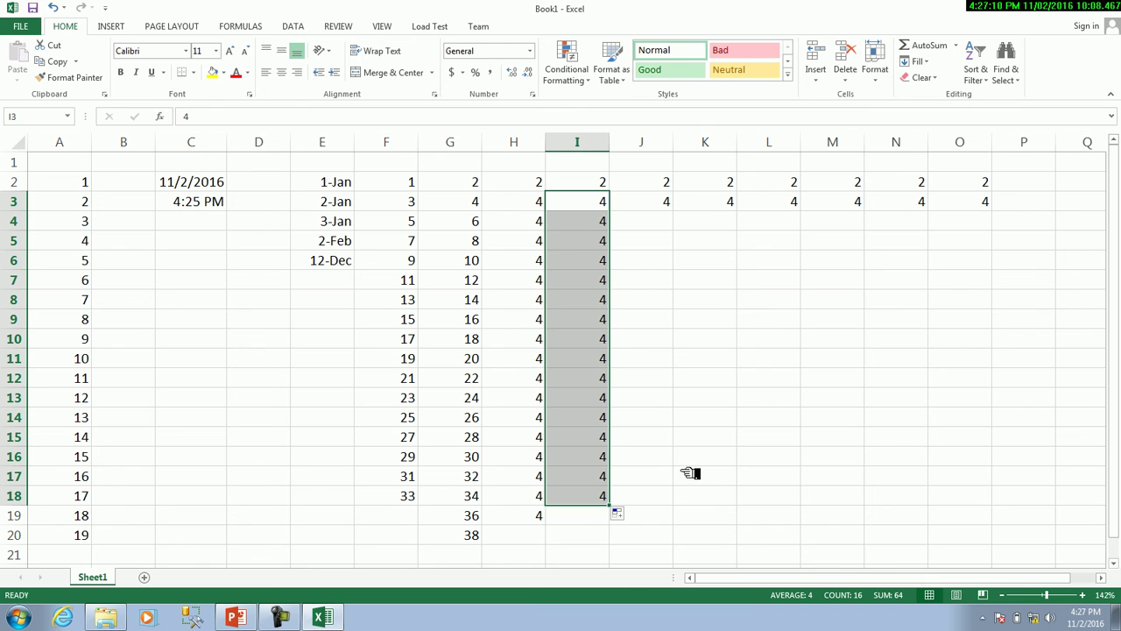
click(362, 320)
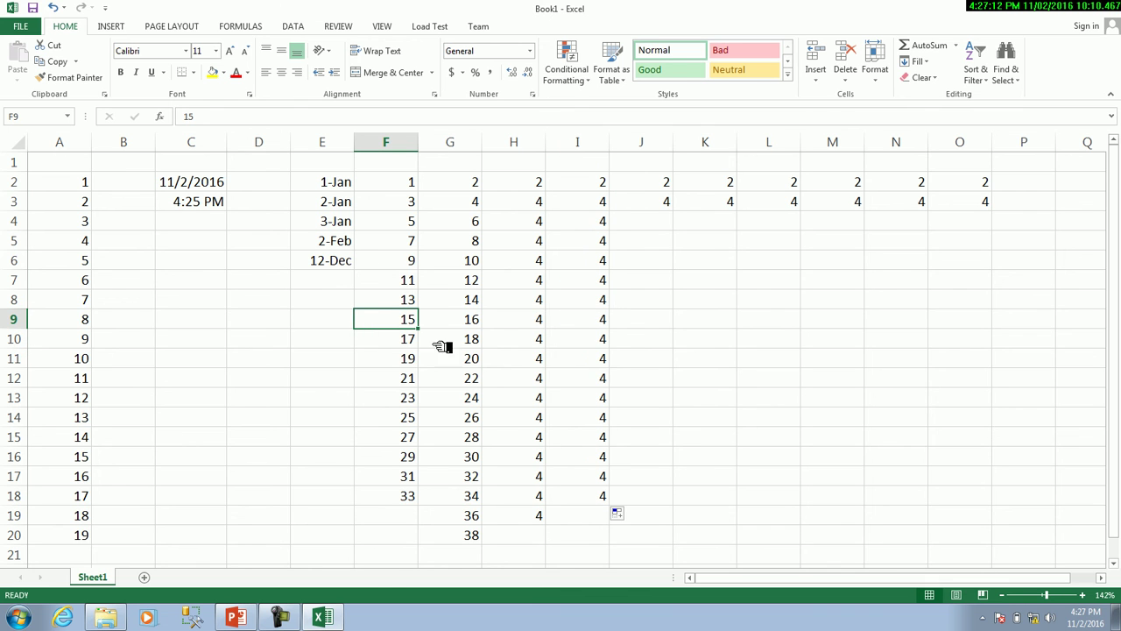
Enter =2+3 in K7 and =12/2 in K8, showing 5 and 6.
click(731, 285)
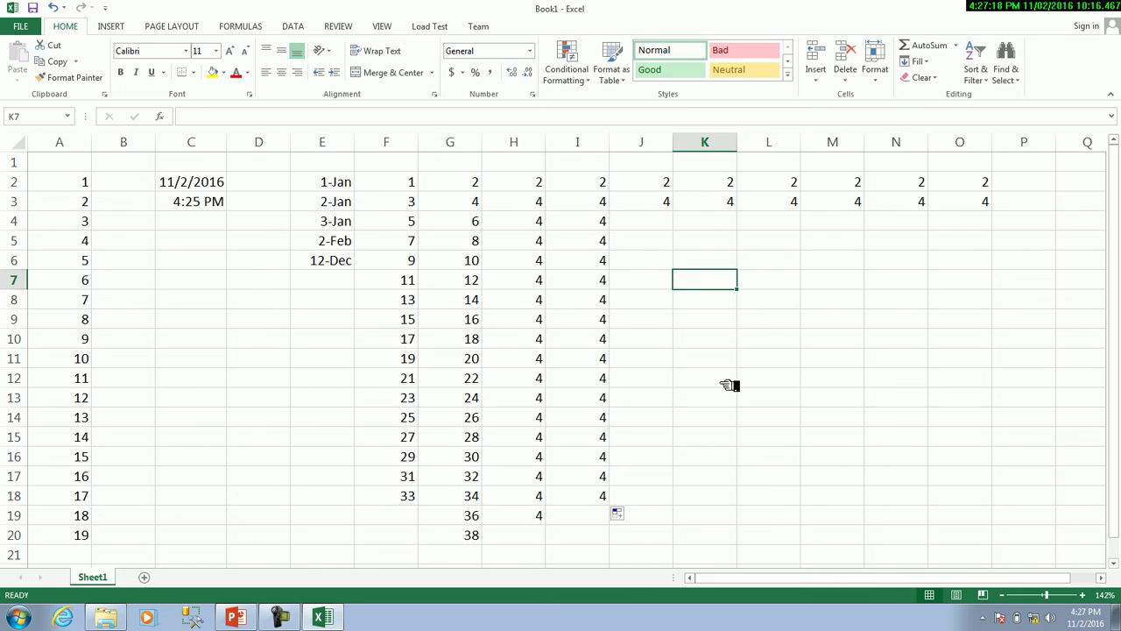
text(=)
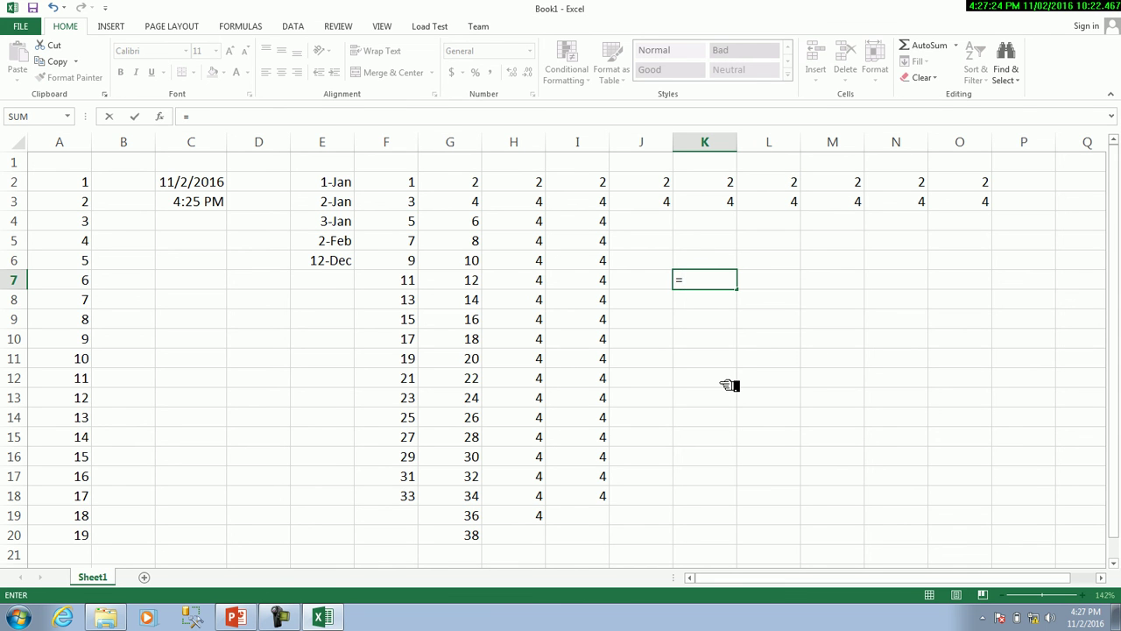
text(2)
text(+3)
key(Return)
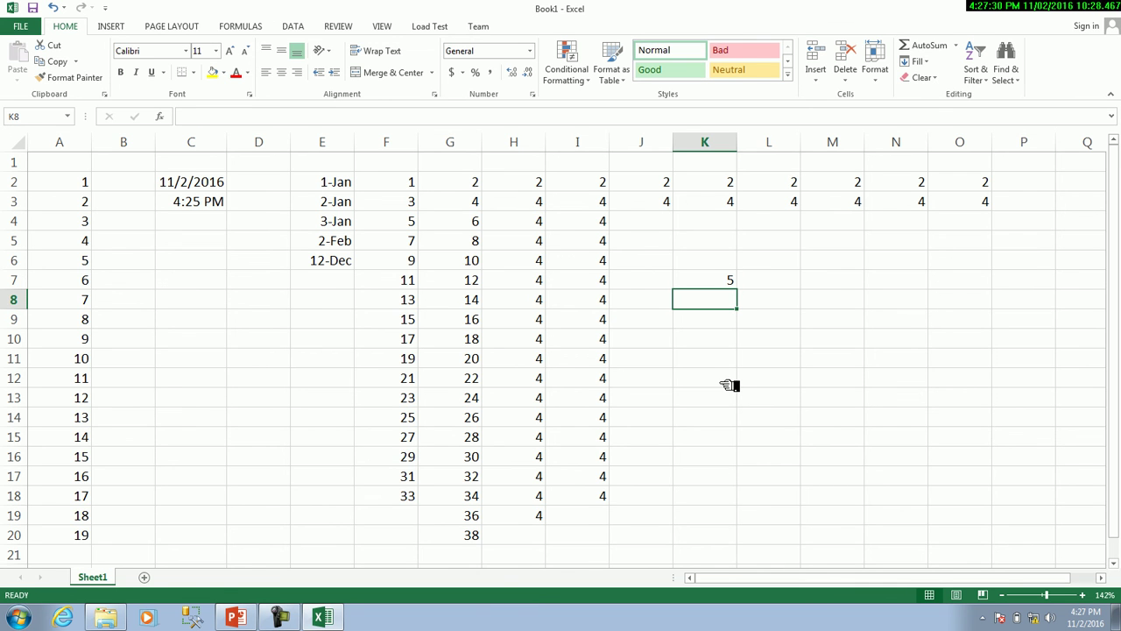
text(=)
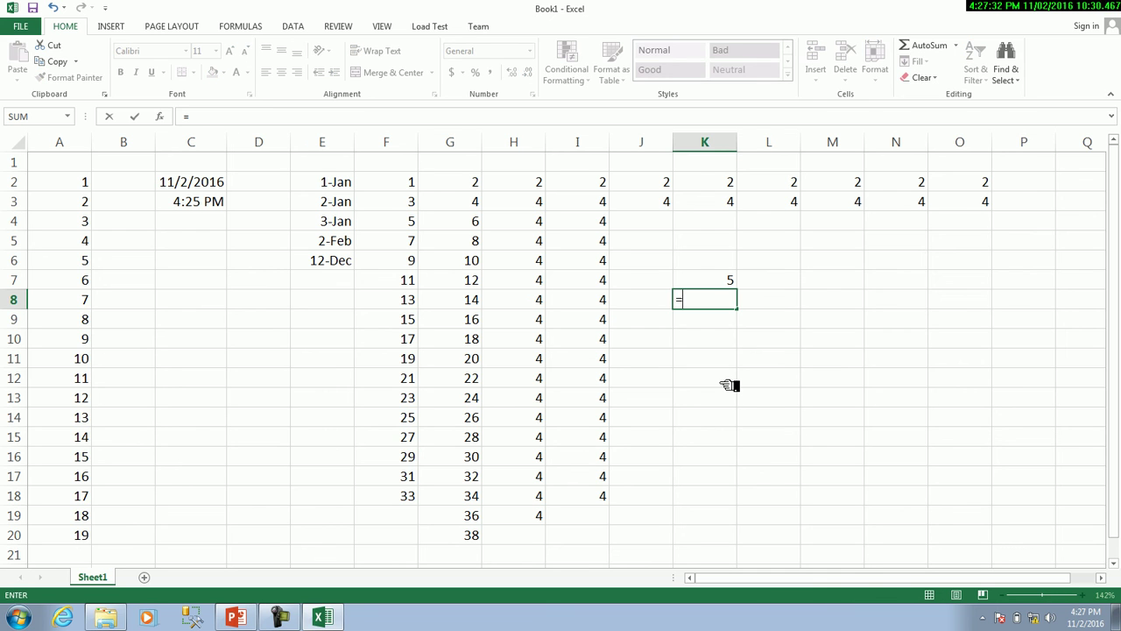
text(12)
text(/2)
key(Return)
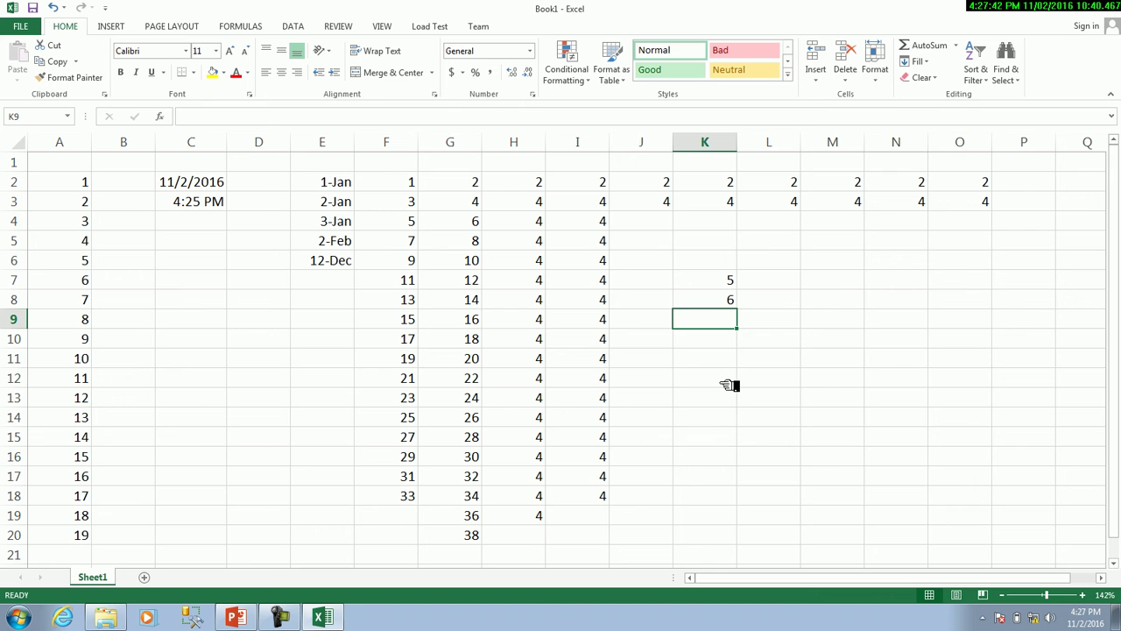
Open and dismiss Start, restore Excel from the taskbar, then hide it with Win+D.
key(super)
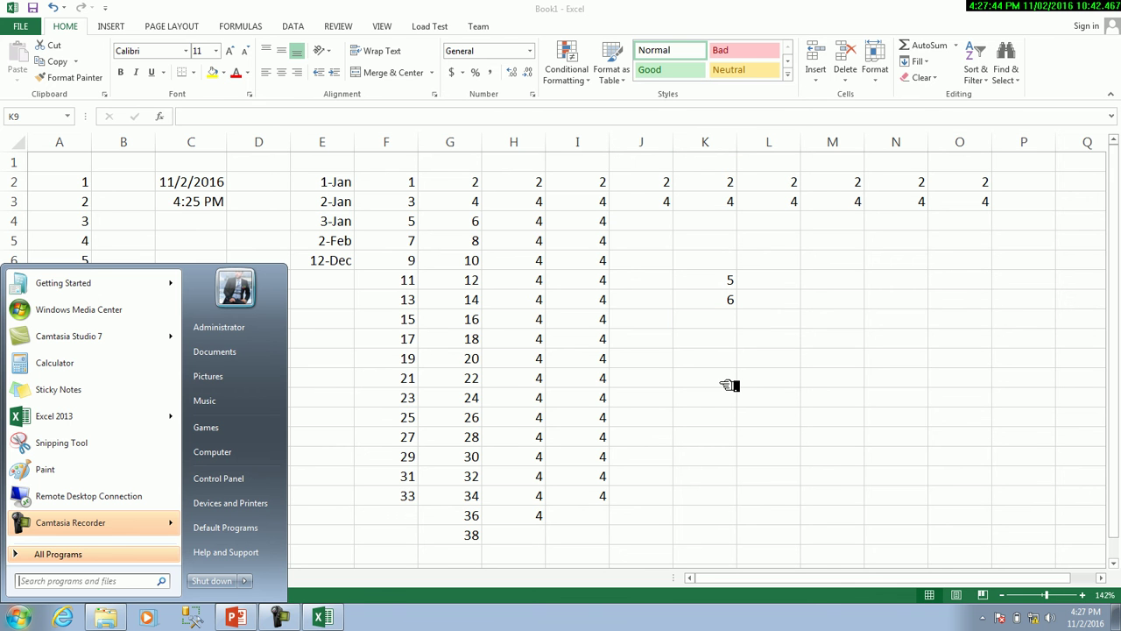
key(super+d)
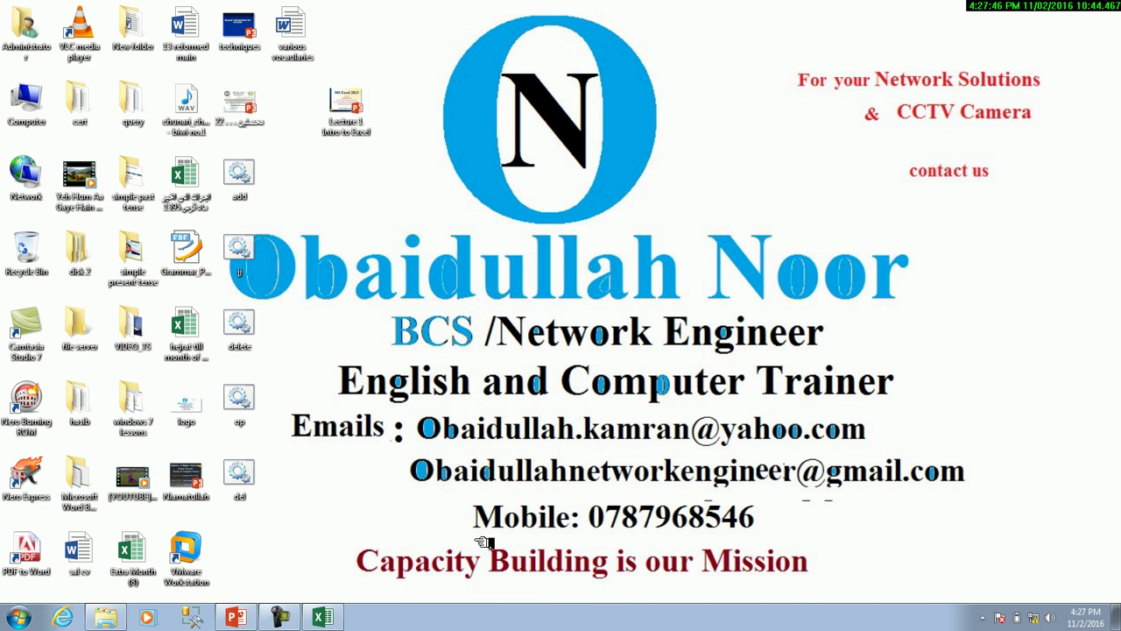
click(322, 618)
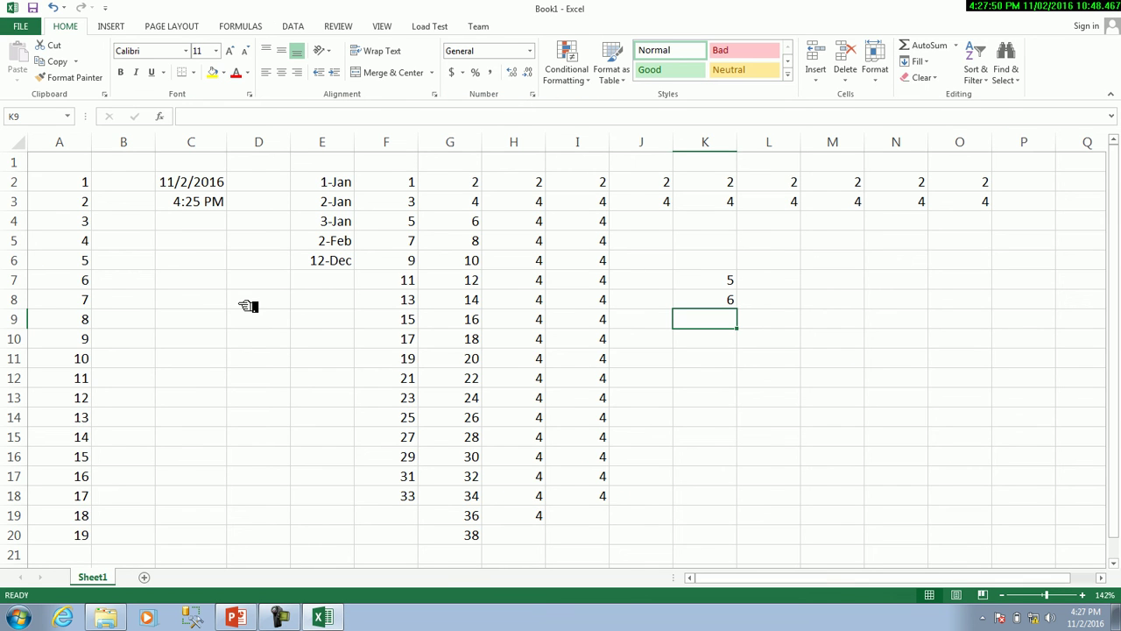
key(super+d)
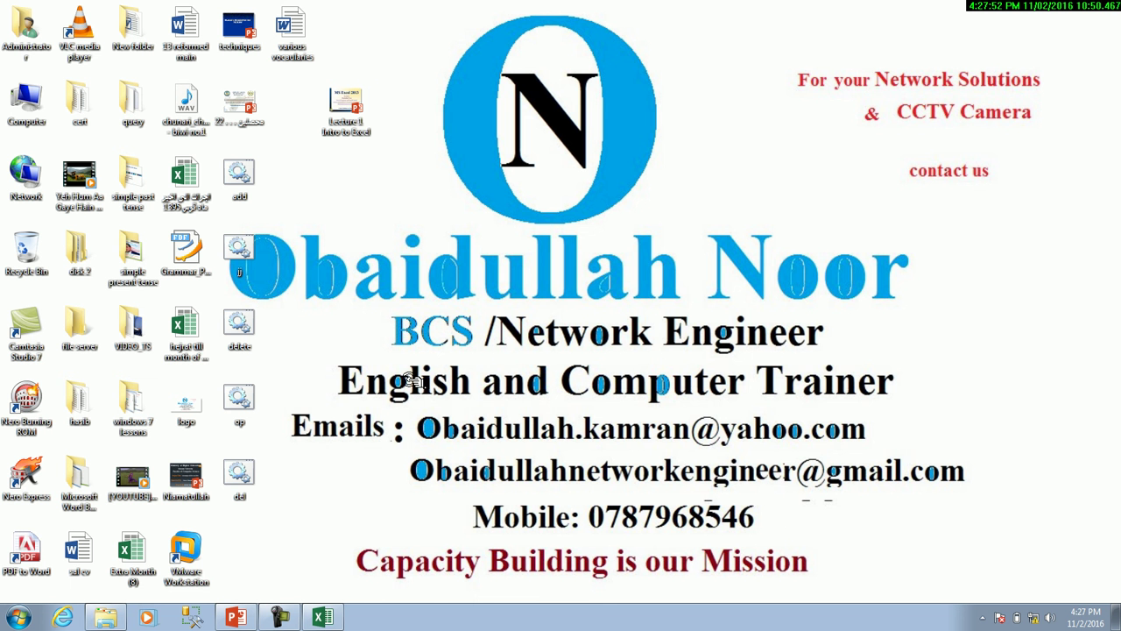